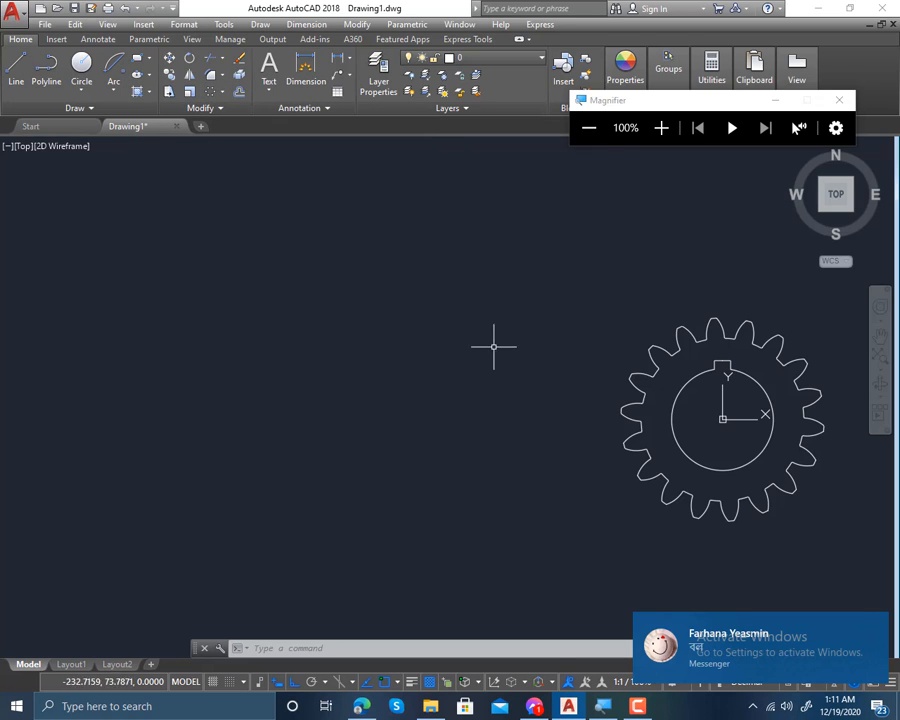
- Draw a circle of radius 100 in the empty space to the left of the finished gear
middle_click_drag(595, 377, 622, 367)
scroll(591, 323, "up", 2)
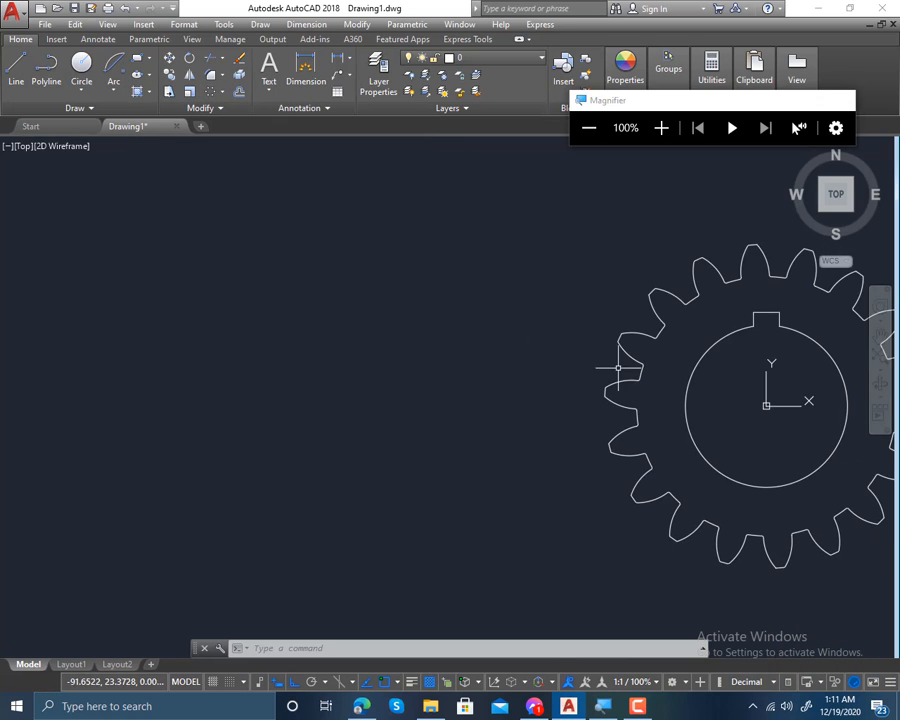
middle_click_drag(442, 320, 512, 325)
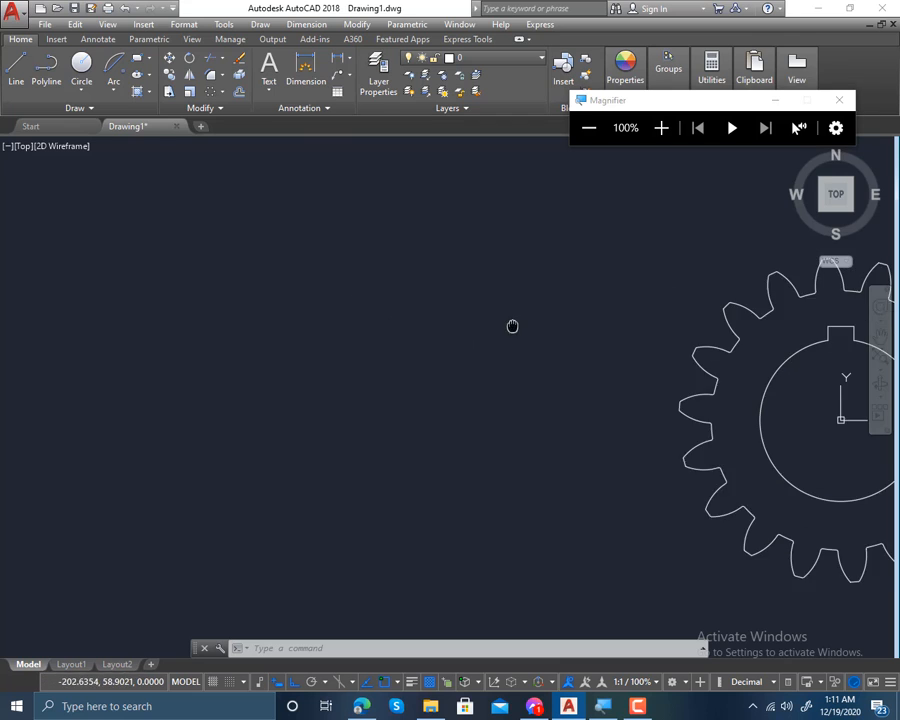
left_click(81, 64)
left_click(241, 402)
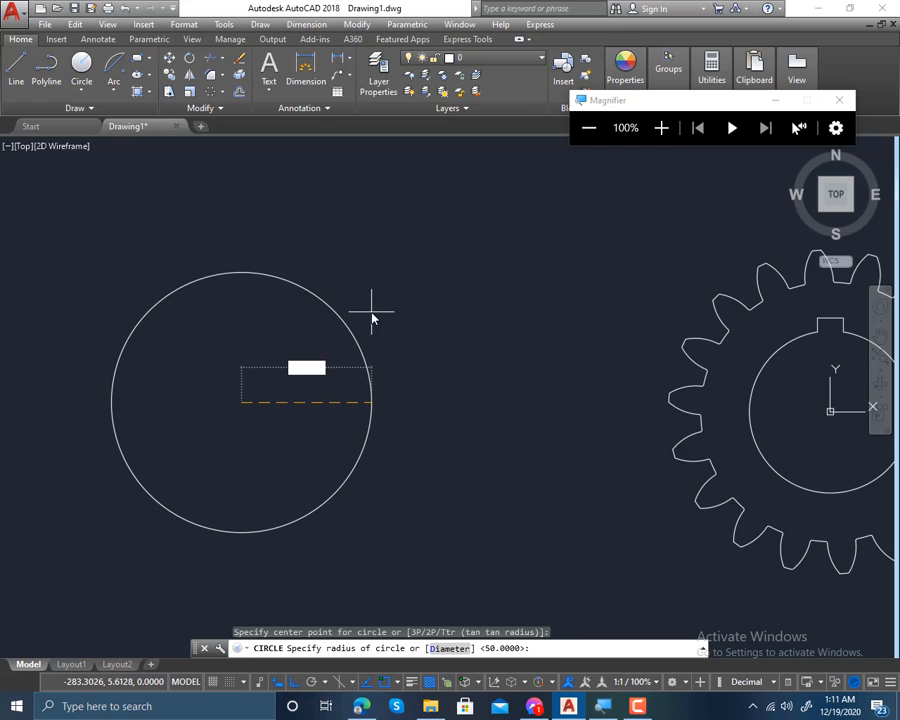
key("Return")
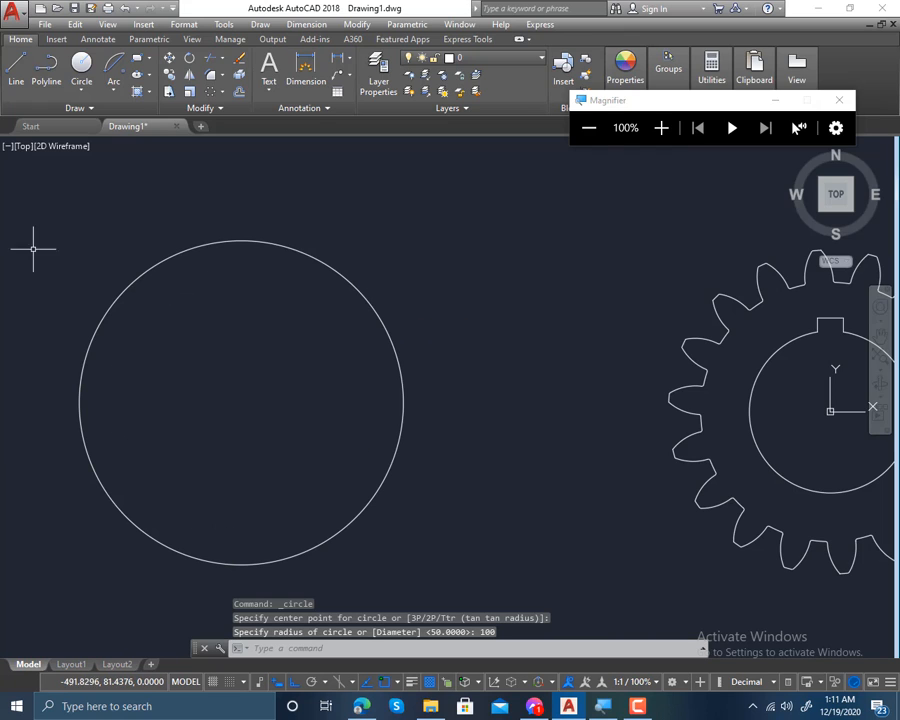
- Draw two more circles of radius 90 and 78.75, both concentric with the radius 100 circle
left_click(81, 63)
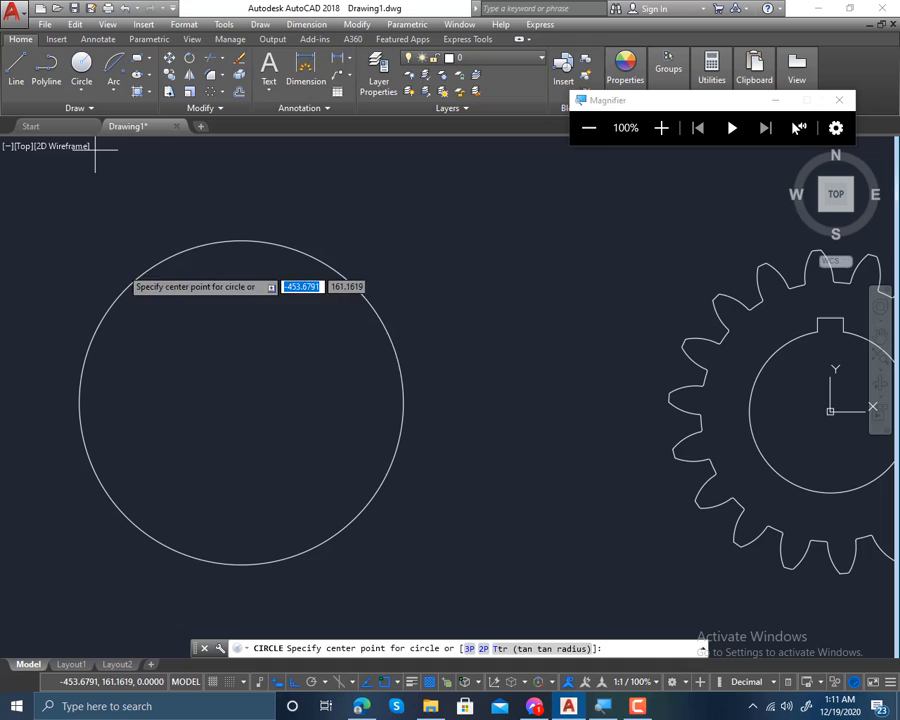
left_click(241, 402)
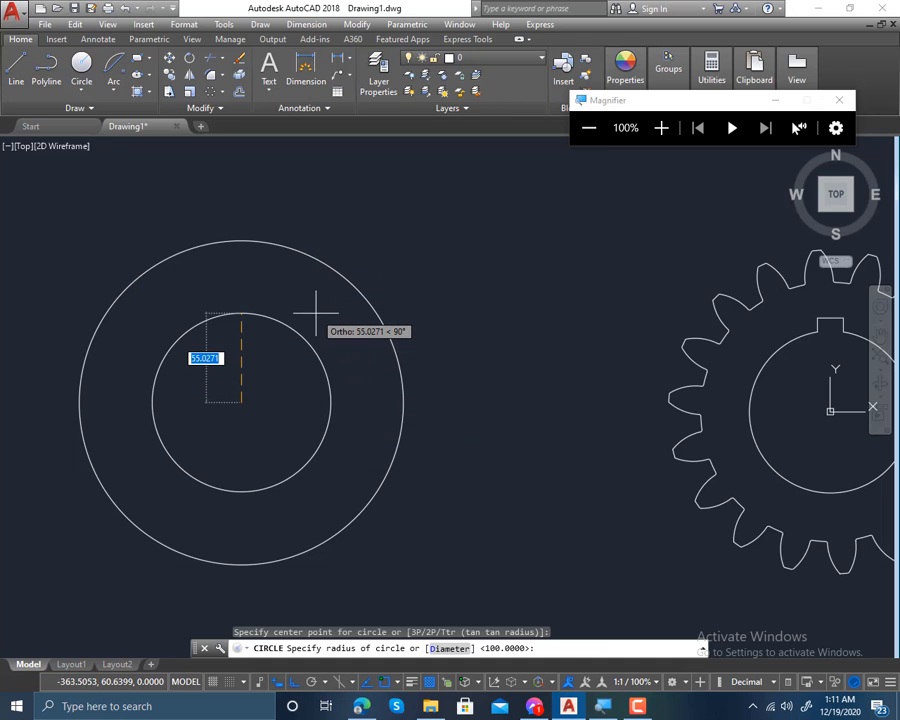
key("Return")
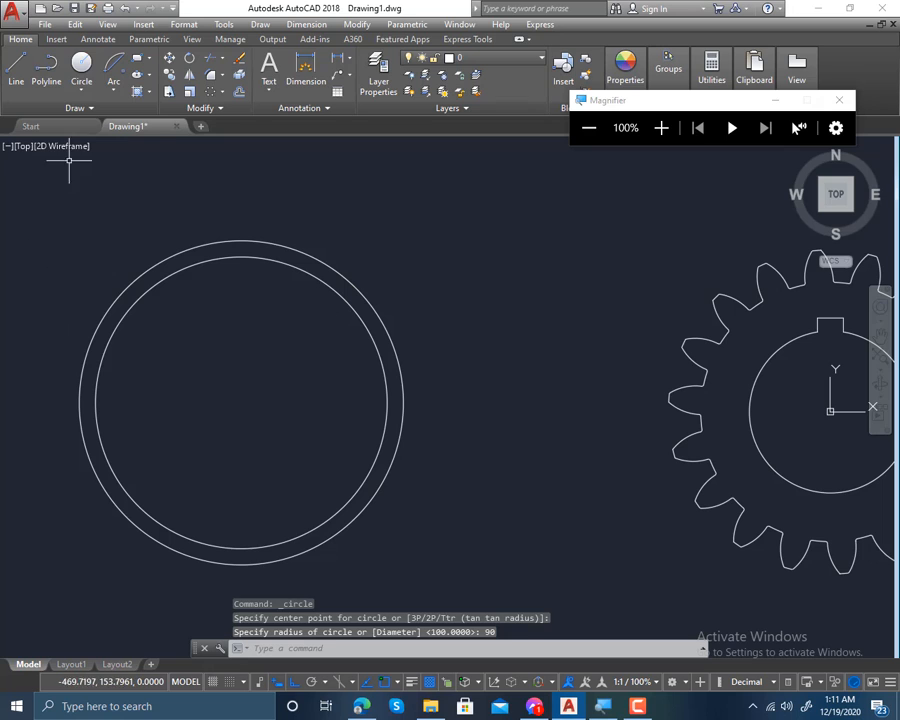
left_click(81, 63)
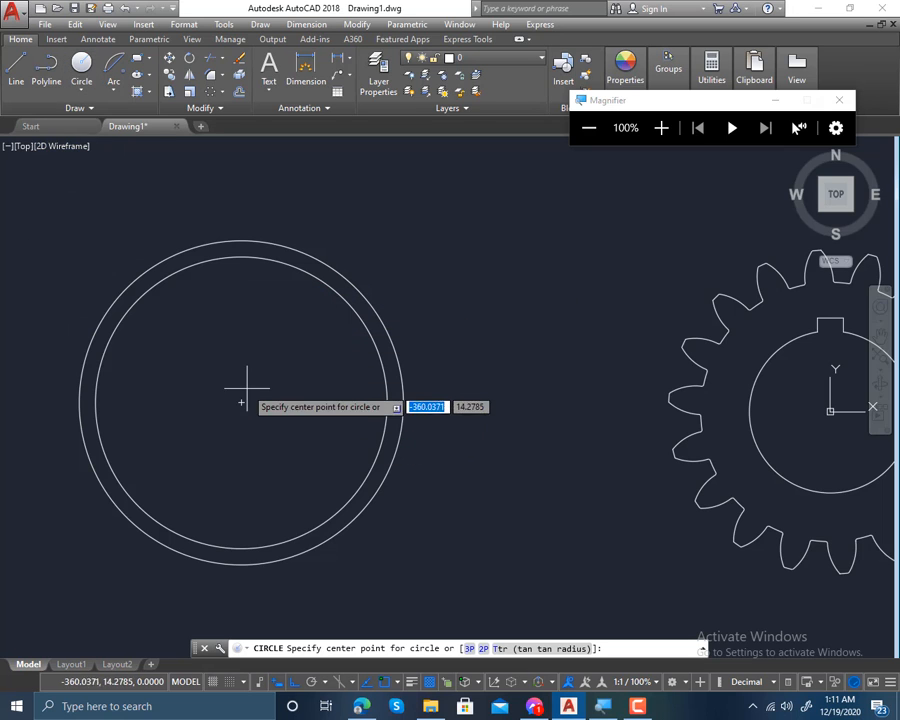
left_click(241, 402)
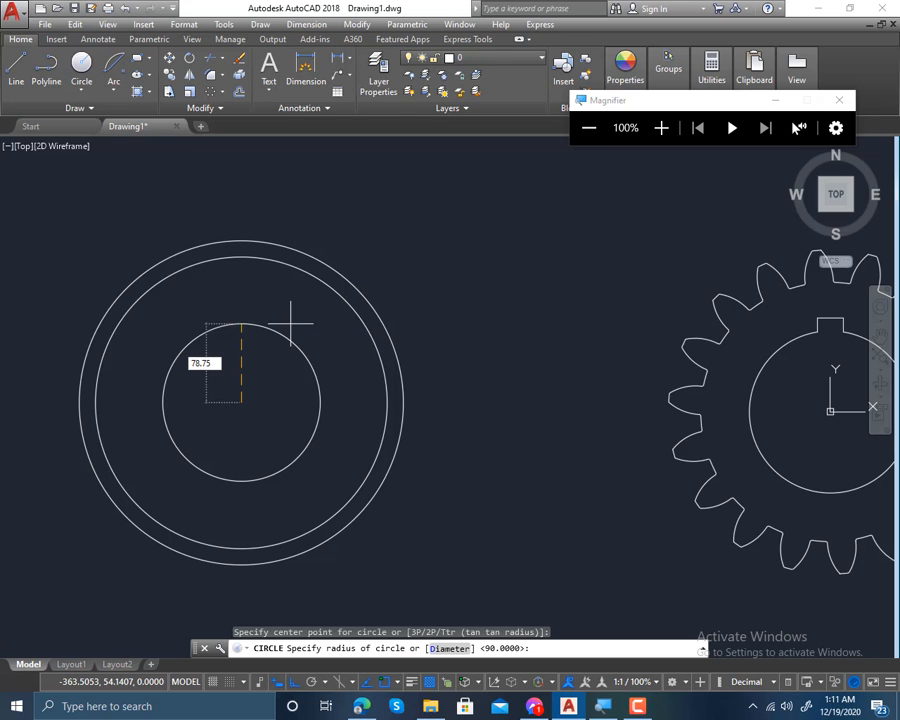
type("78.75")
key("Return")
- Offset the radius 78.75 circle outward by 1.25
middle_click_drag(272, 284, 370, 425)
scroll(329, 341, "up", 5)
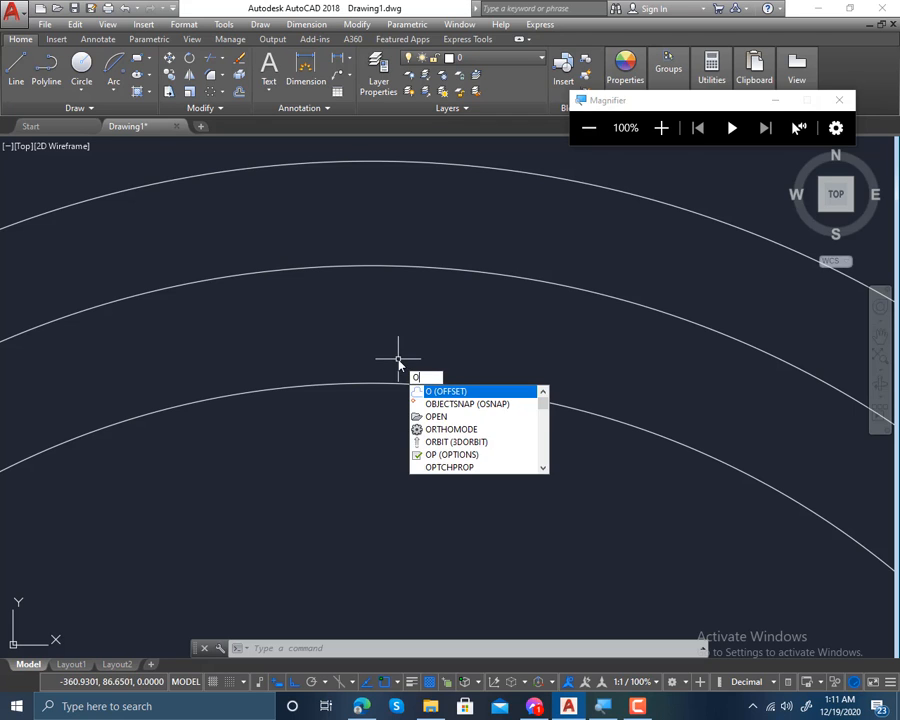
key("Return")
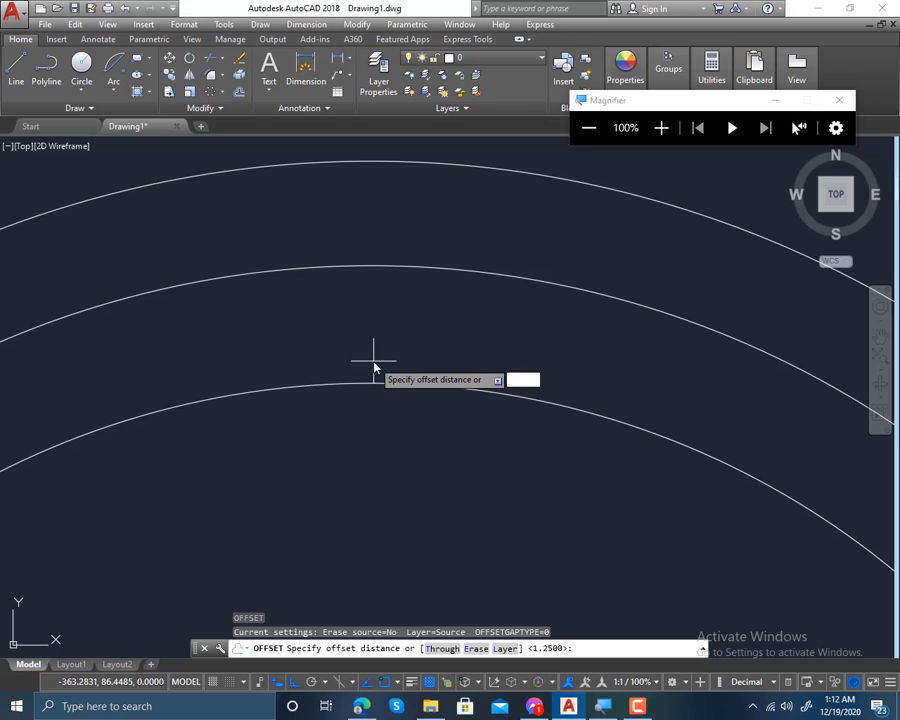
key("Return")
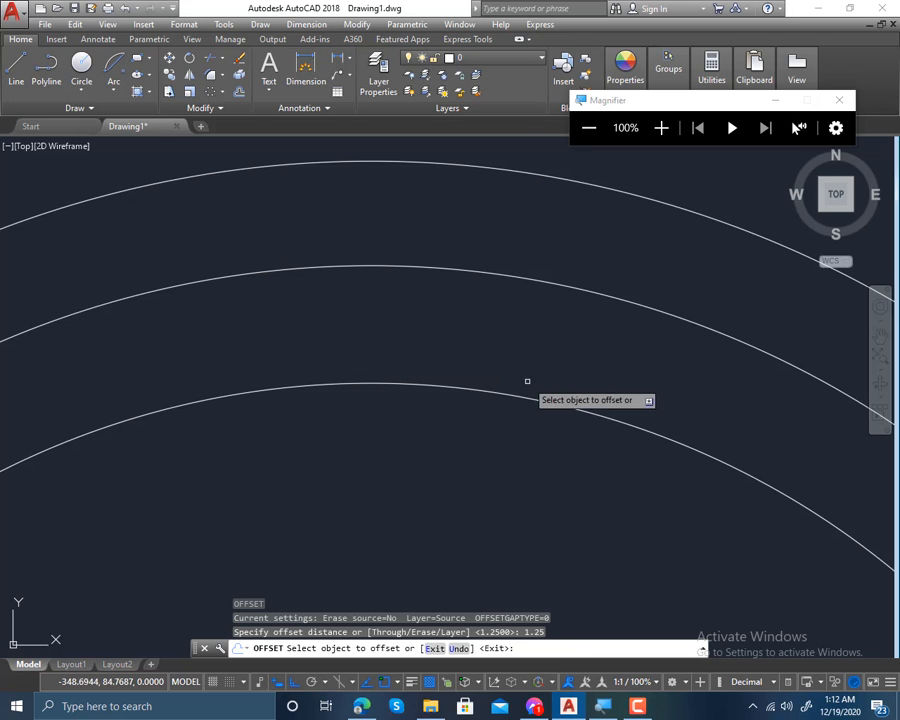
left_click(448, 382)
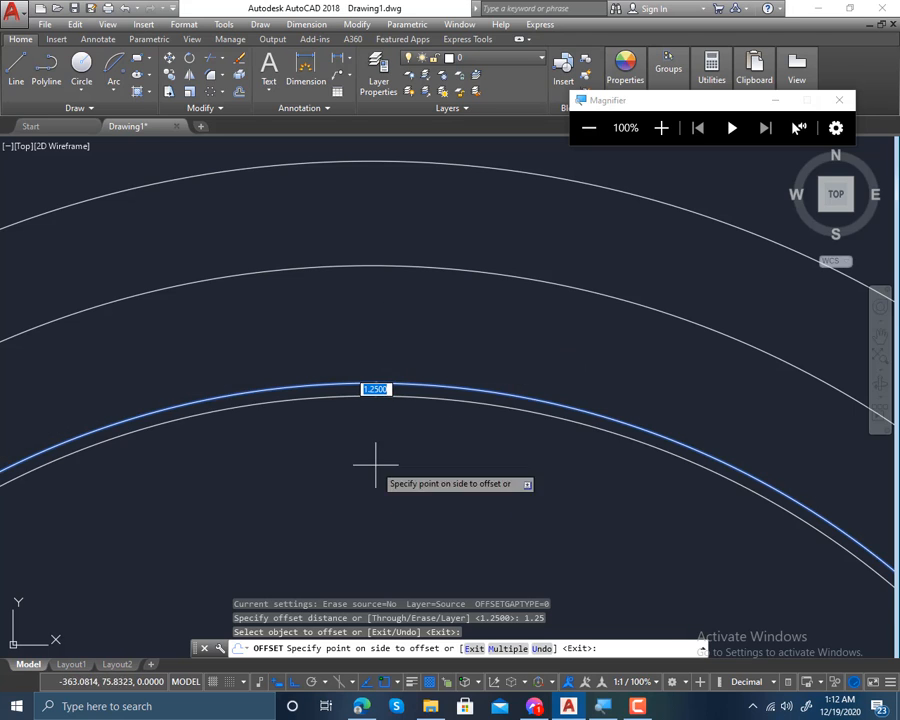
left_click(403, 340)
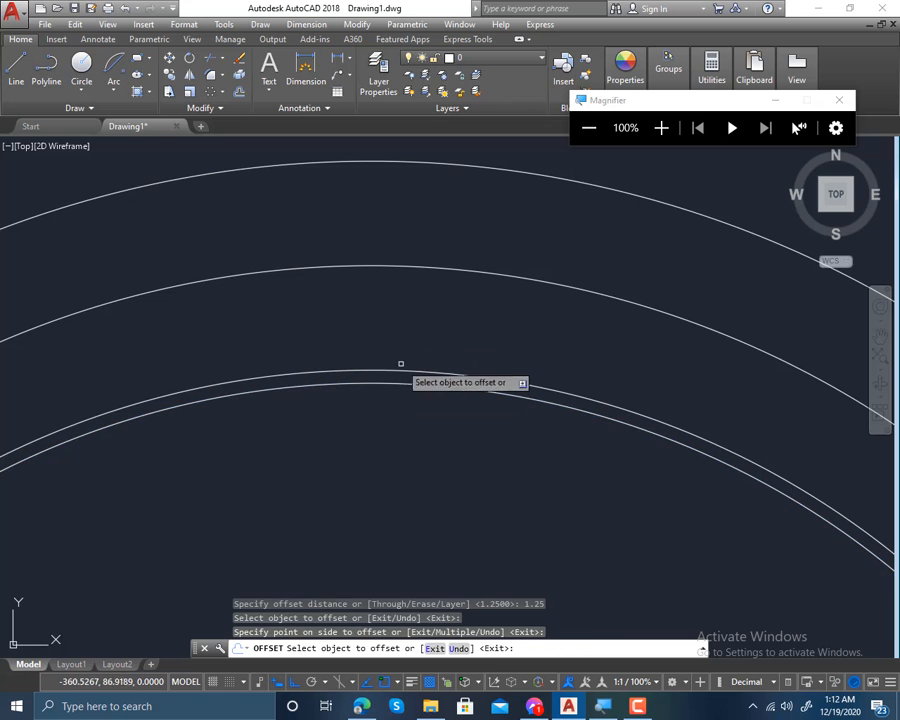
- Draw a horizontal line from the top quadrant of the radius 90 circle leftward beyond the outermost circle
scroll(380, 432, "down", 4)
scroll(426, 412, "up", 3)
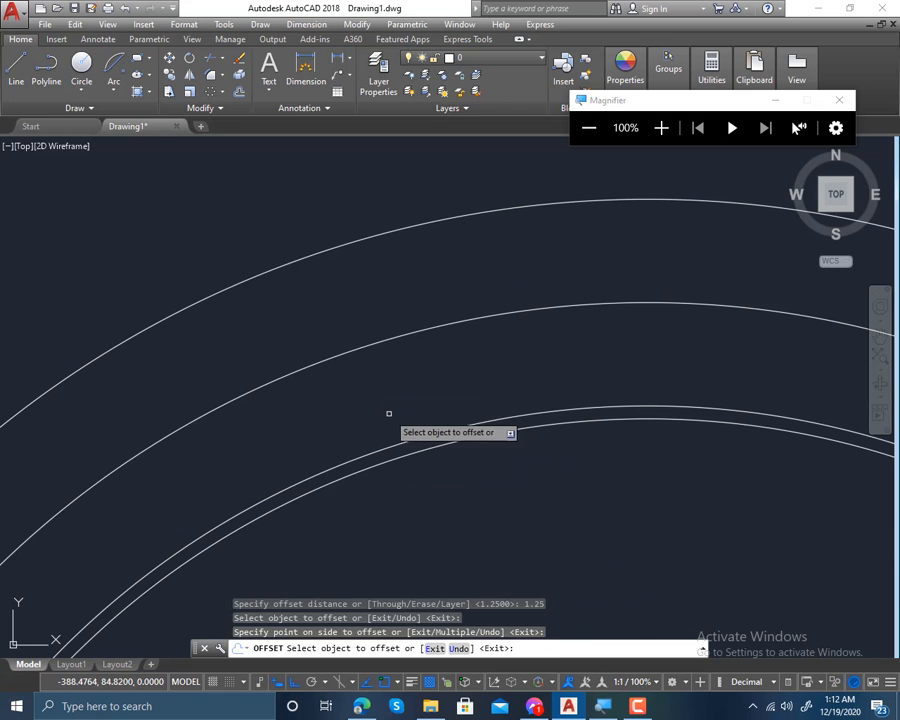
left_click(16, 66)
scroll(516, 370, "down", 2)
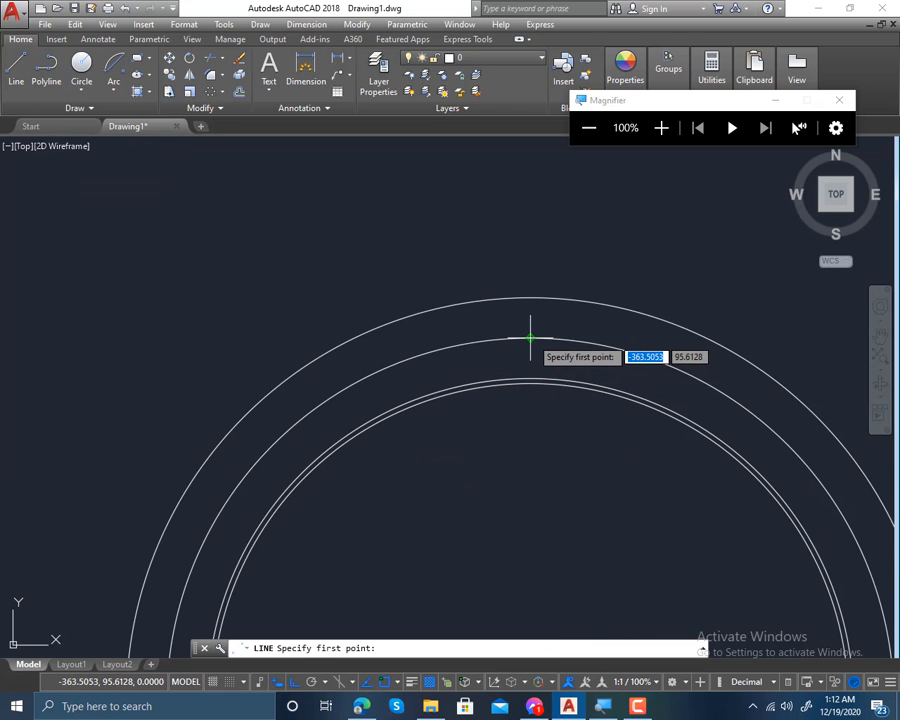
left_click(530, 337)
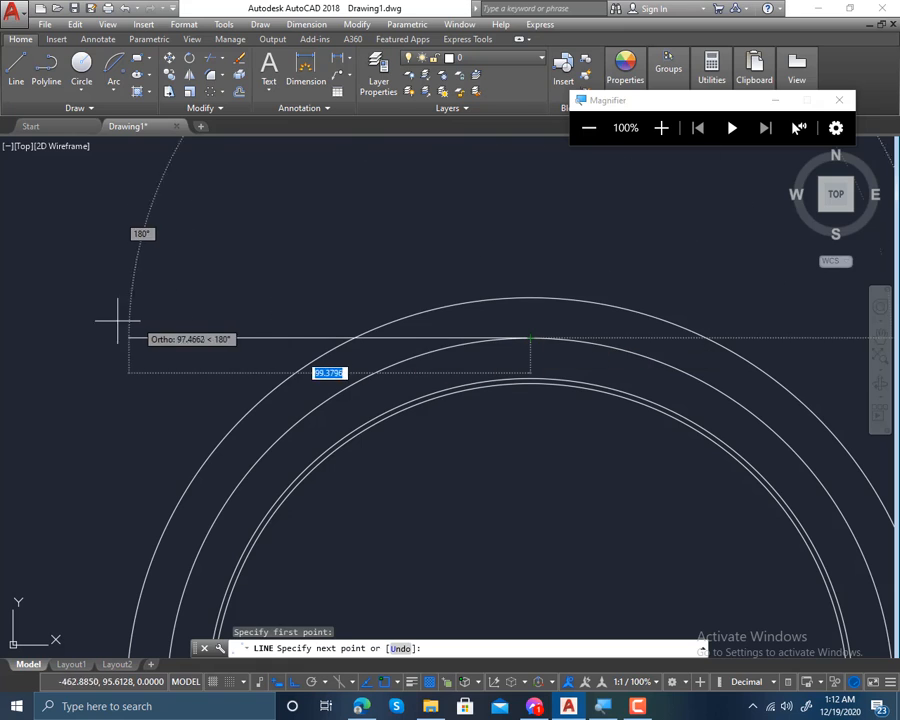
left_click(63, 337)
key("Escape")
- Rotate the horizontal line by 20 degrees about its endpoint on the radius 90 circle
left_click(206, 337)
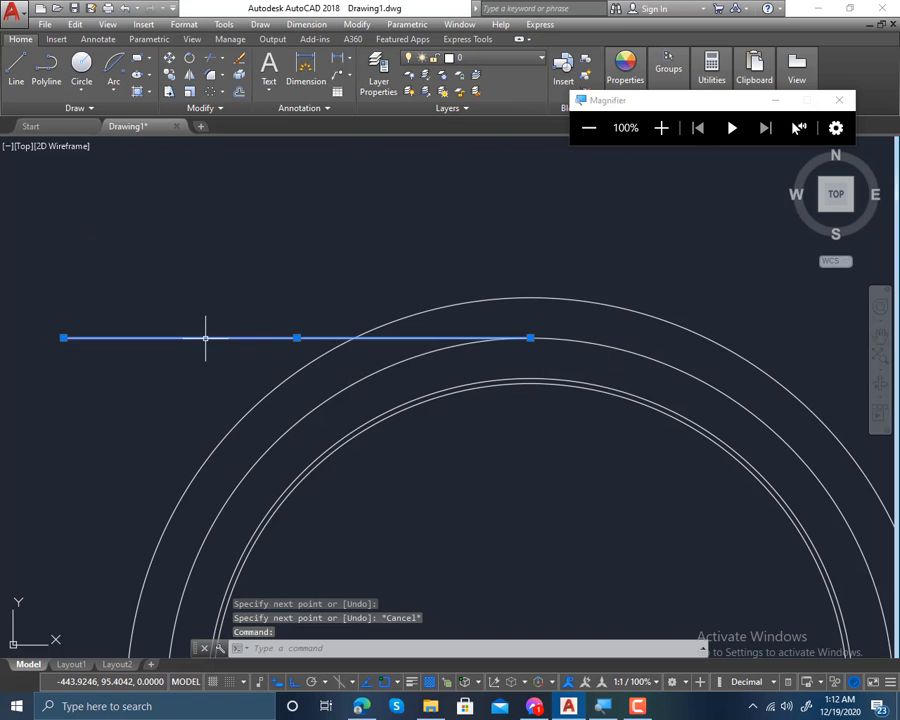
type("RO")
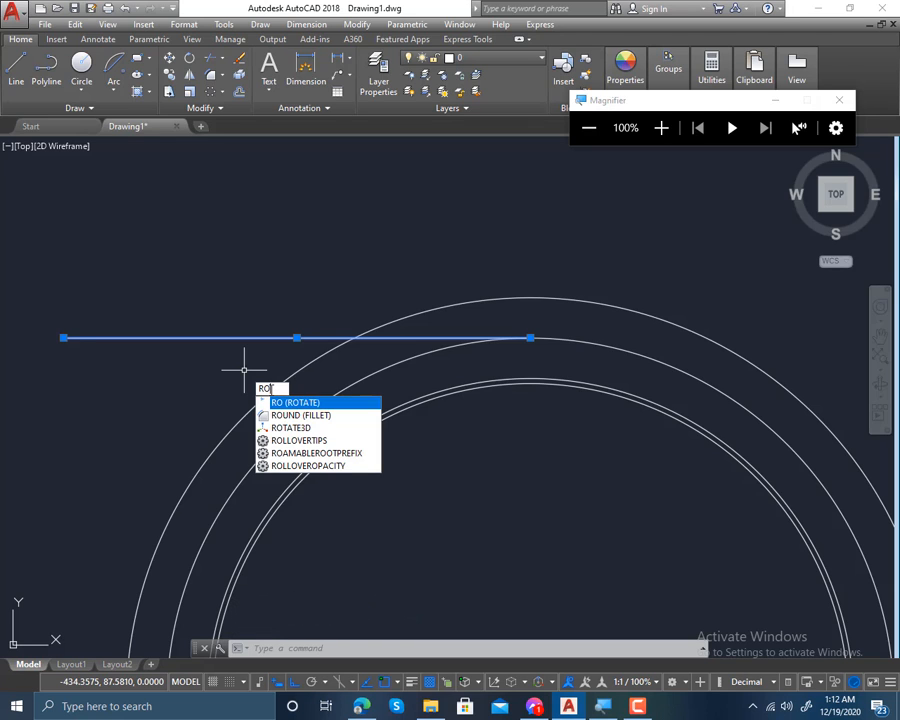
key("Return")
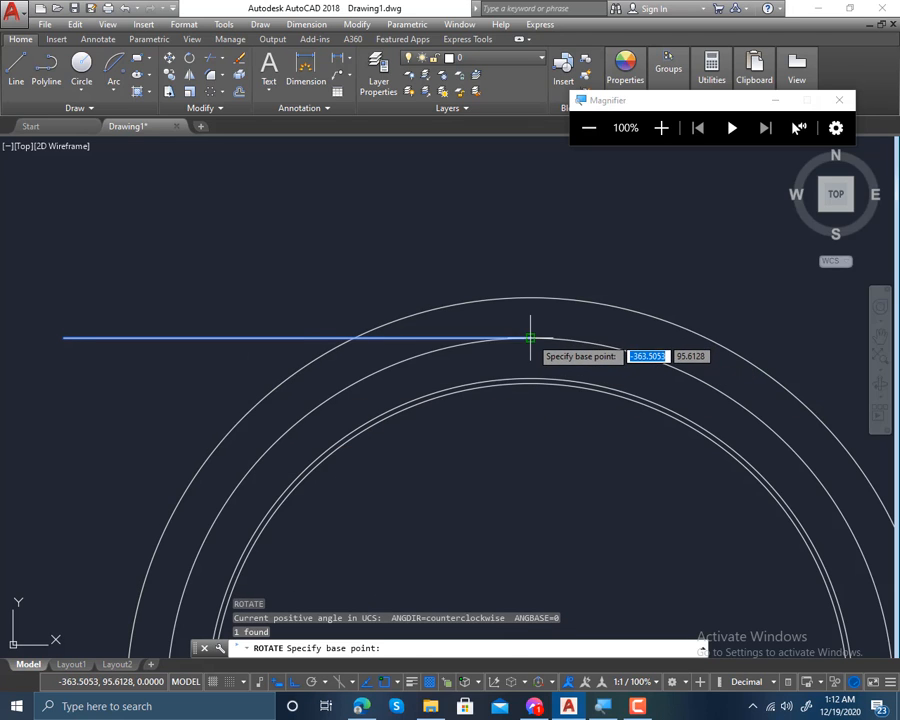
left_click(530, 338)
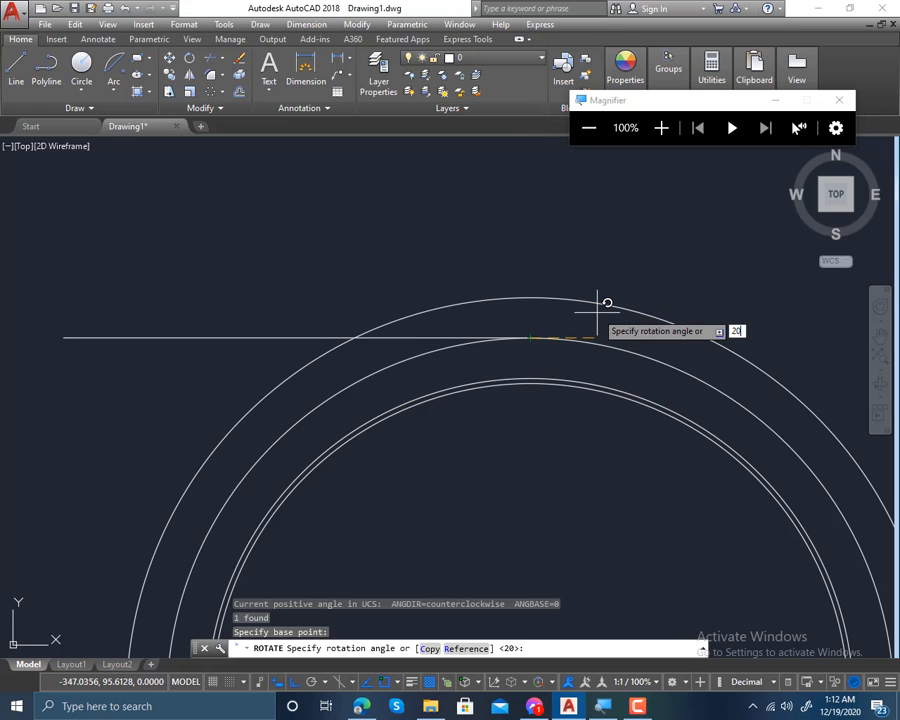
key("Return")
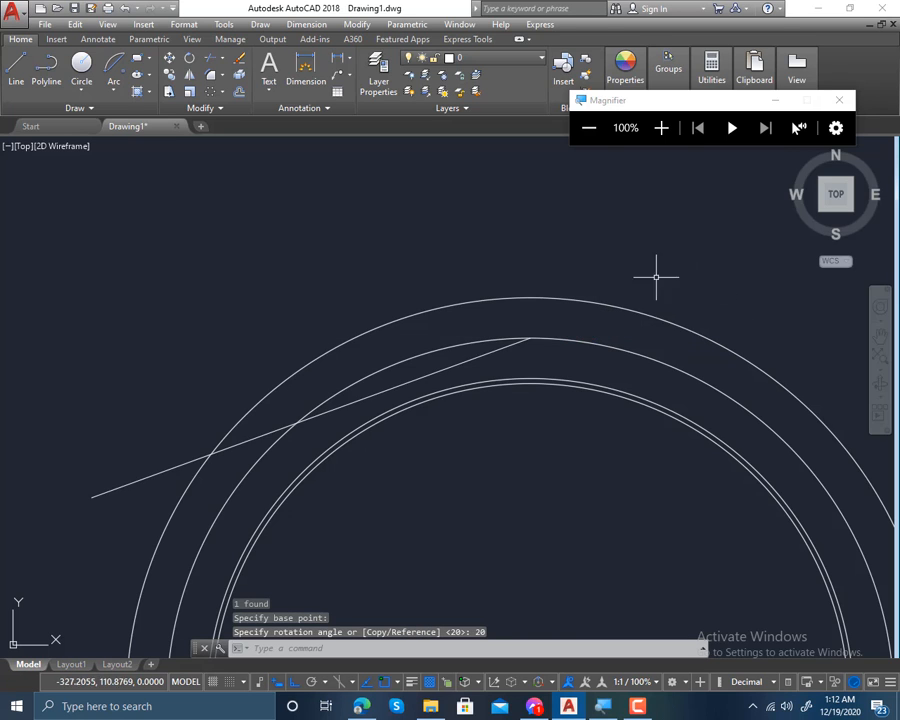
- Draw a circle from the common centre tangent to the inclined line, with Ortho off and a Tangent snap
scroll(490, 200, "down", 2)
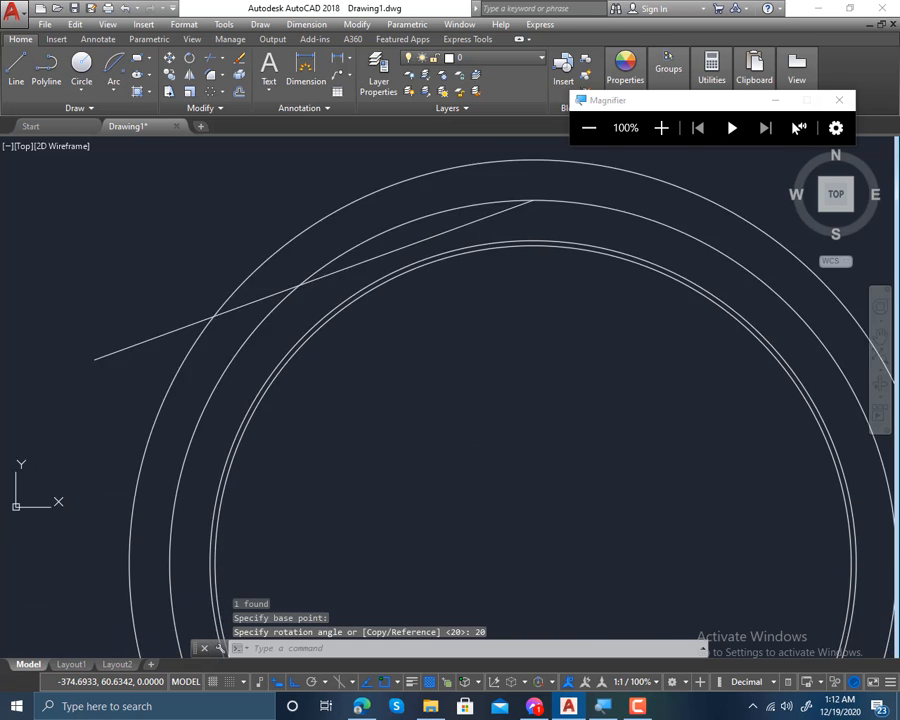
left_click(83, 66)
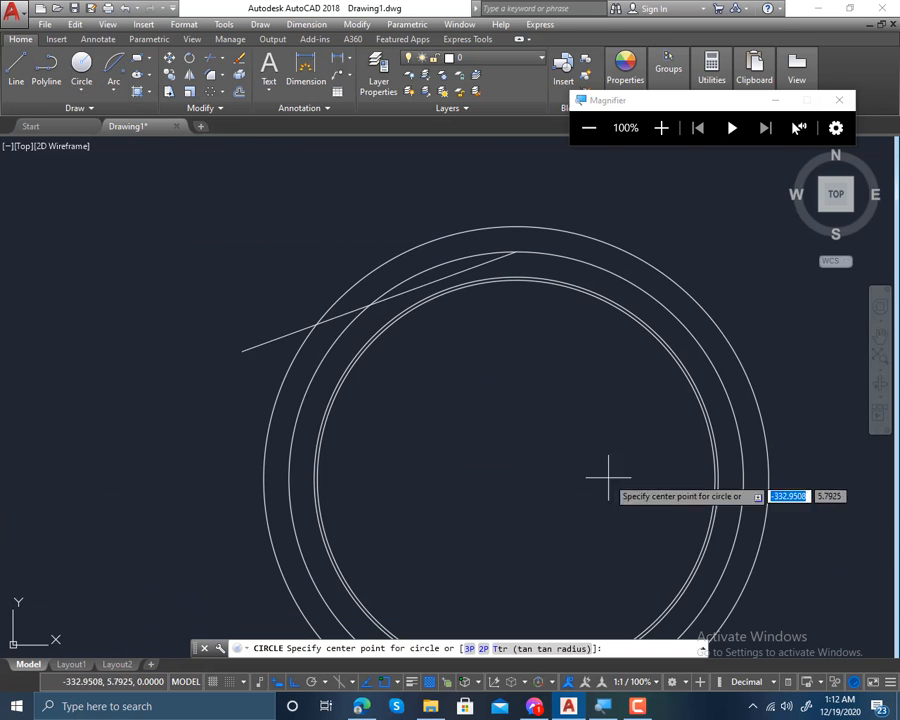
left_click(517, 479)
scroll(478, 314, "up", 2)
mouse_move(478, 314)
middle_mouse_down()
mouse_move(472, 322)
mouse_move(499, 436)
middle_mouse_up()
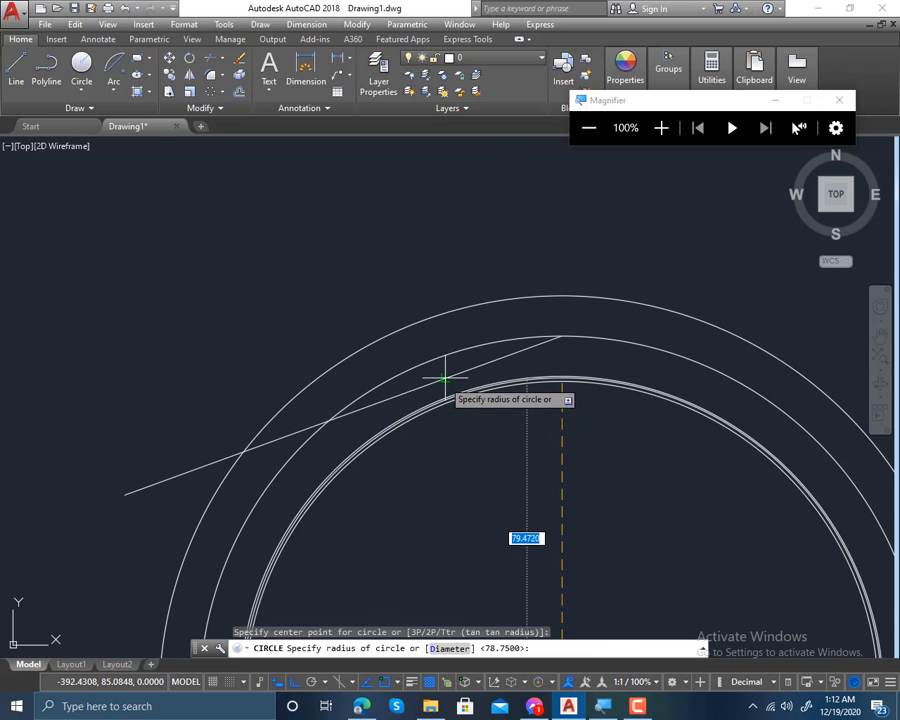
scroll(448, 380, "down", 1)
scroll(452, 384, "up", 3)
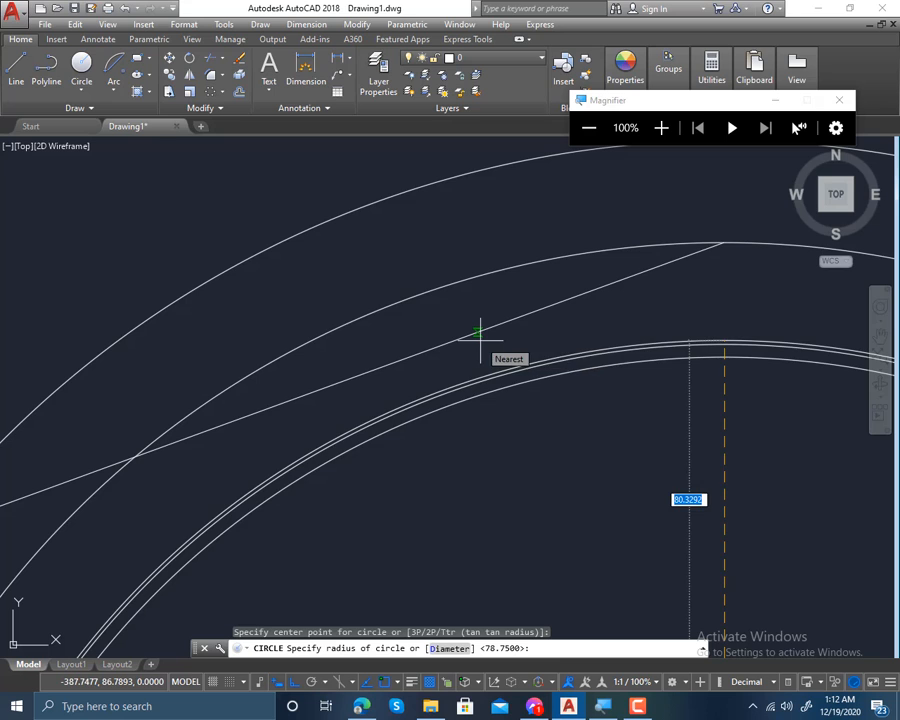
key("F8")
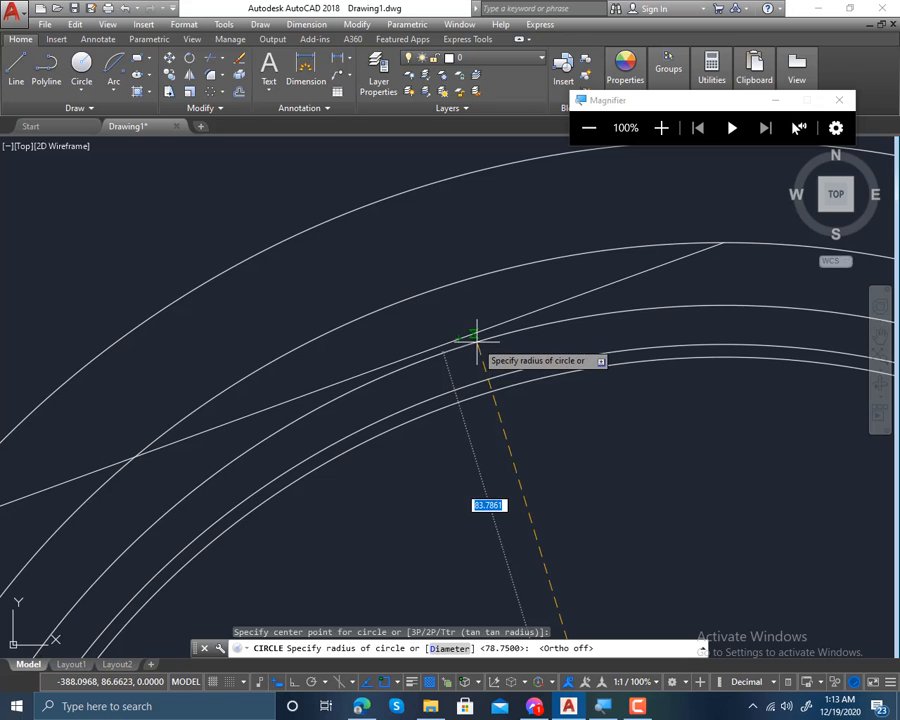
right_click(477, 336, "shift")
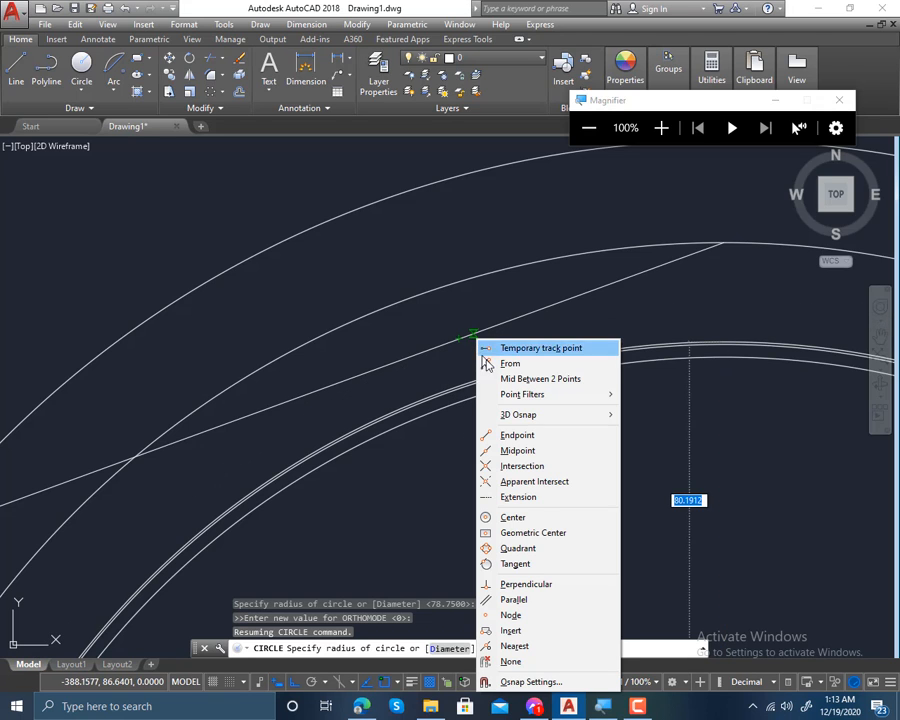
left_click(515, 564)
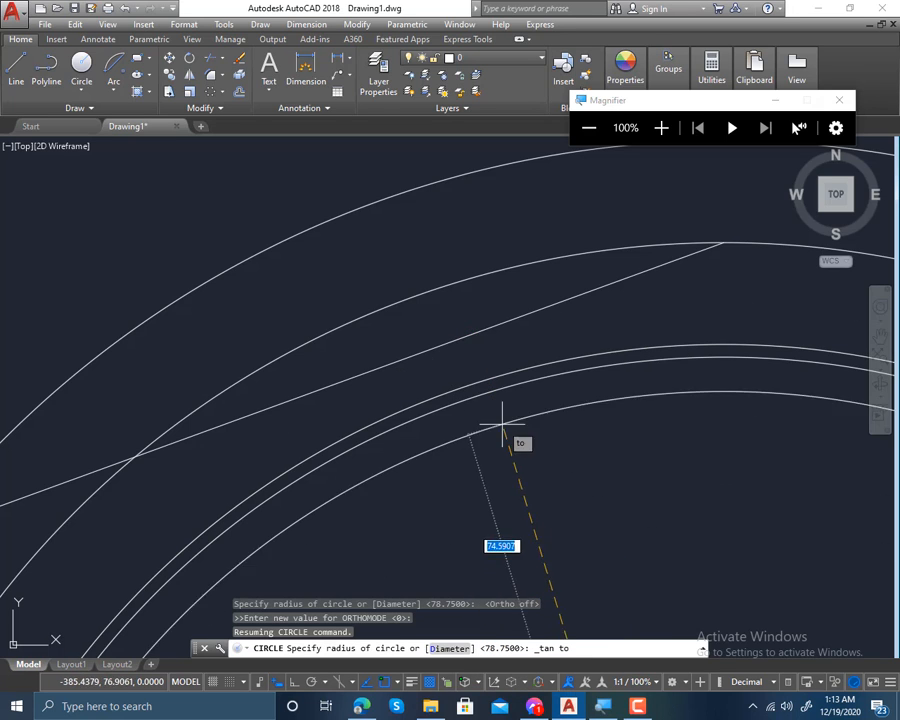
left_click(443, 345)
- Draw a Start, Center, Length arc from the radius 90 circle's top quadrant about the common centre with chord length 15.39
scroll(512, 389, "down", 6)
middle_click_drag(528, 382, 478, 388)
scroll(496, 370, "up", 4)
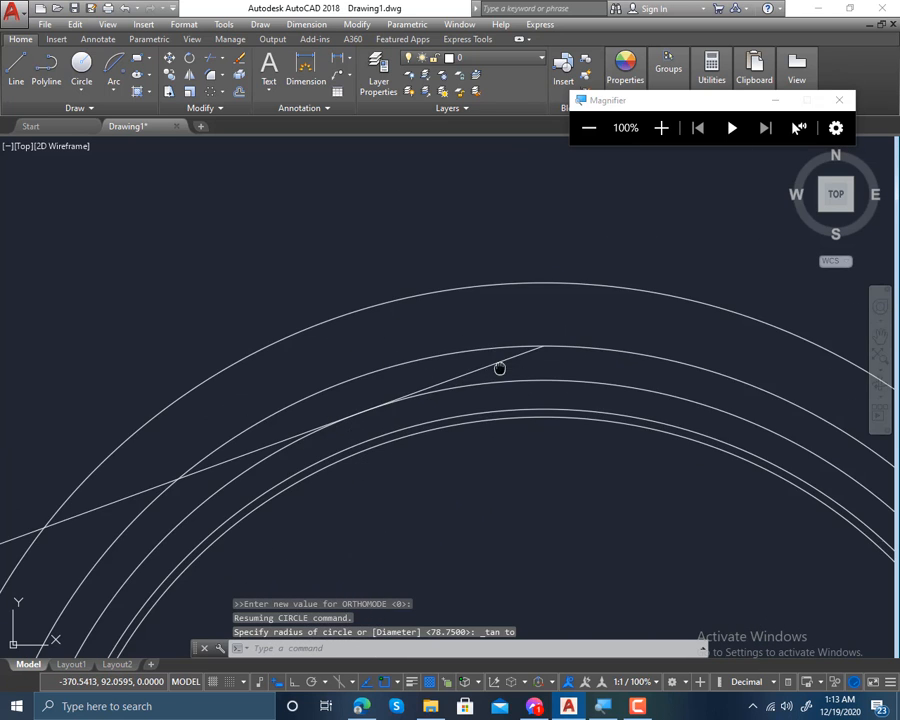
scroll(500, 368, "up", 4)
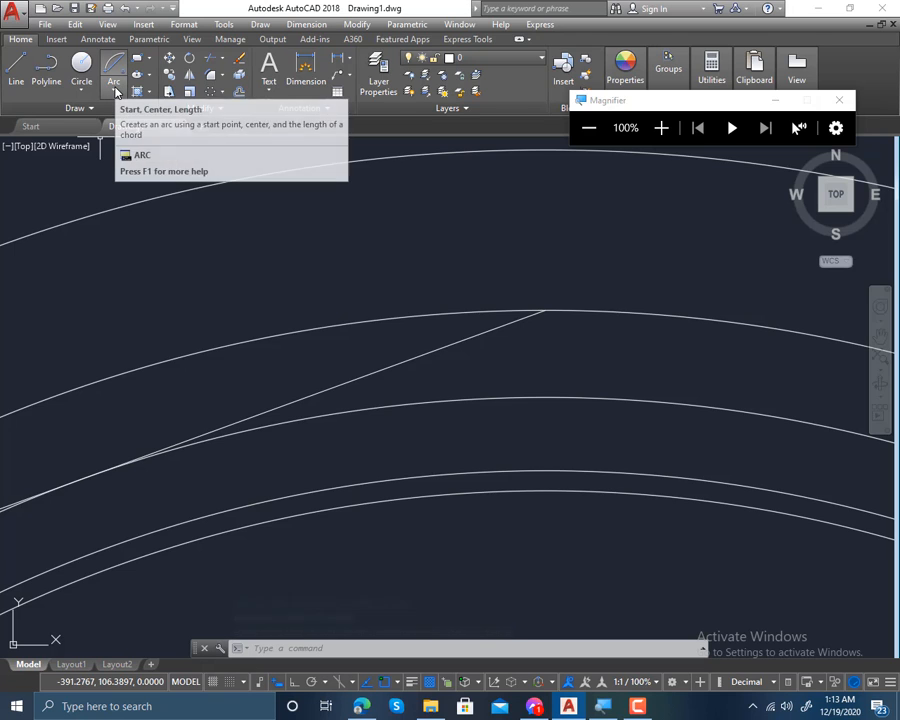
left_click(116, 91)
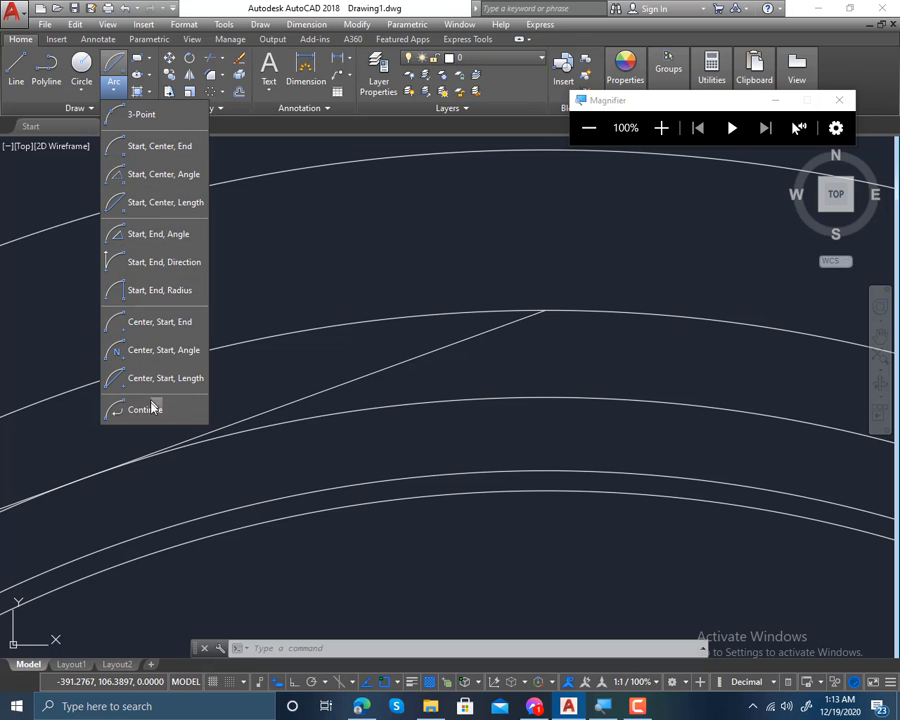
left_click(166, 202)
scroll(525, 362, "down", 2)
mouse_move(519, 363)
middle_mouse_down()
mouse_move(506, 301)
mouse_move(466, 220)
middle_mouse_up()
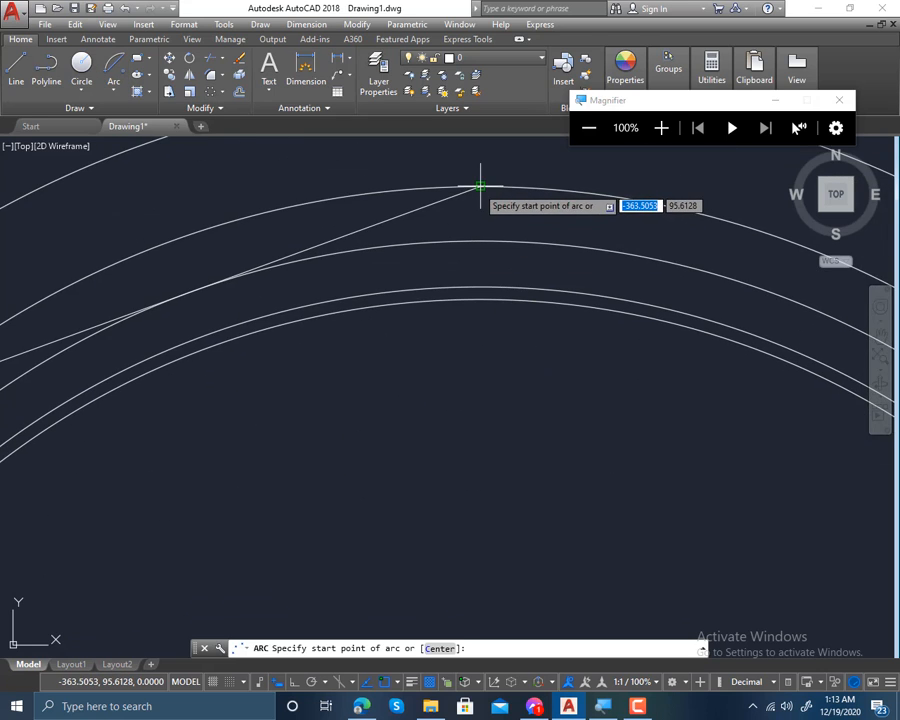
left_click(477, 187)
scroll(477, 188, "down", 3)
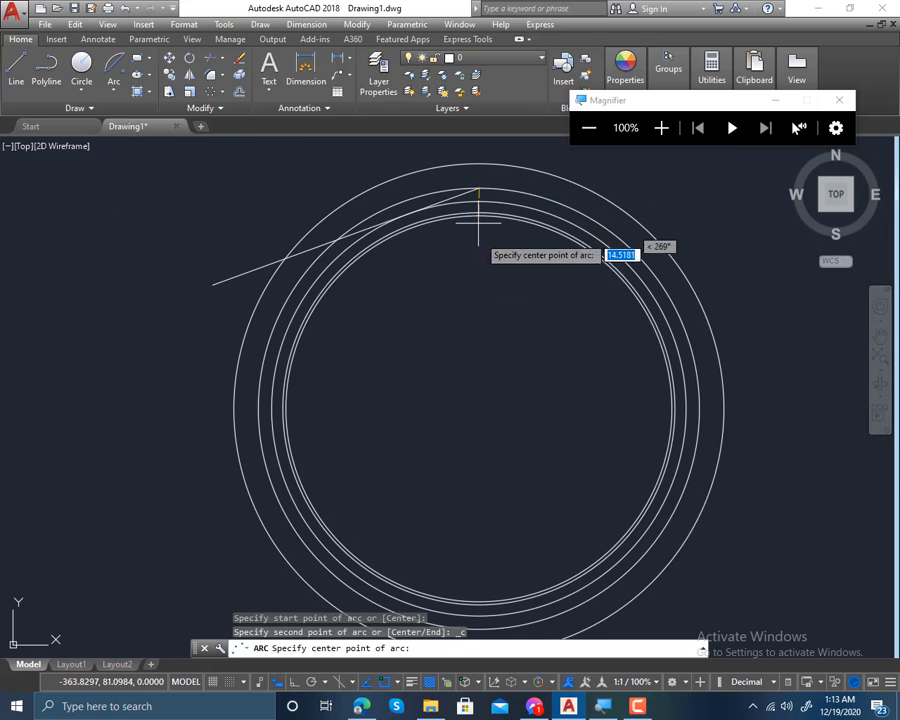
left_click(478, 408)
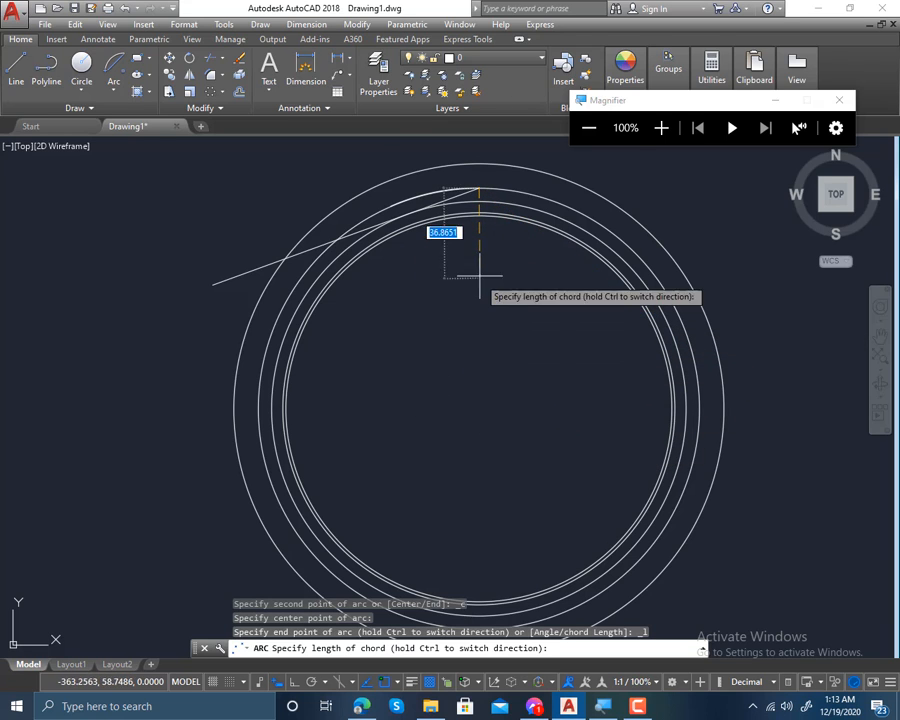
scroll(452, 228, "up", 2)
middle_click_drag(451, 224, 458, 388)
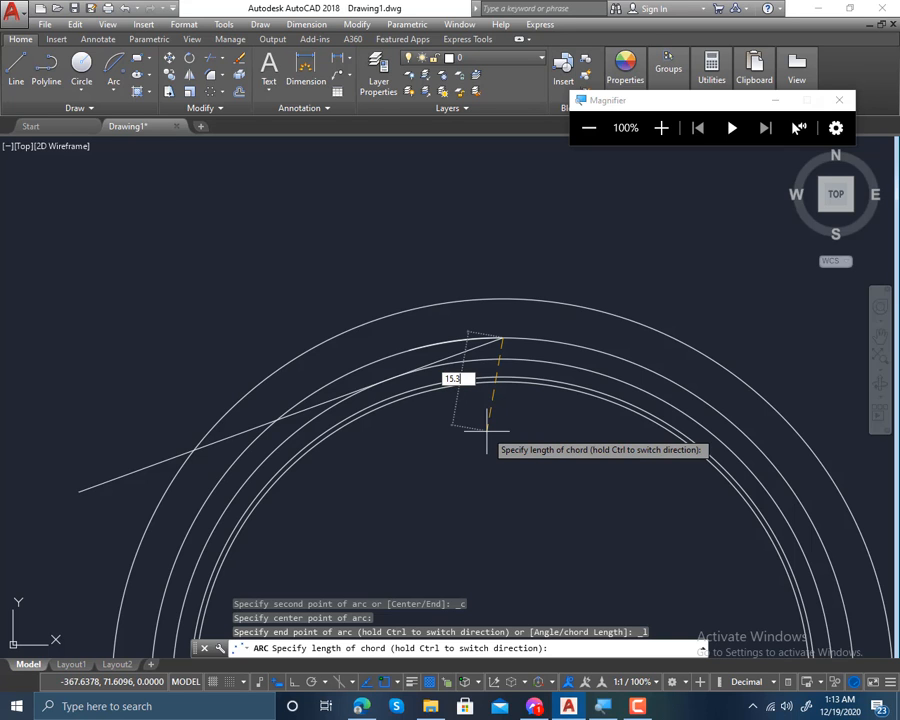
type("15.39")
key("Return")
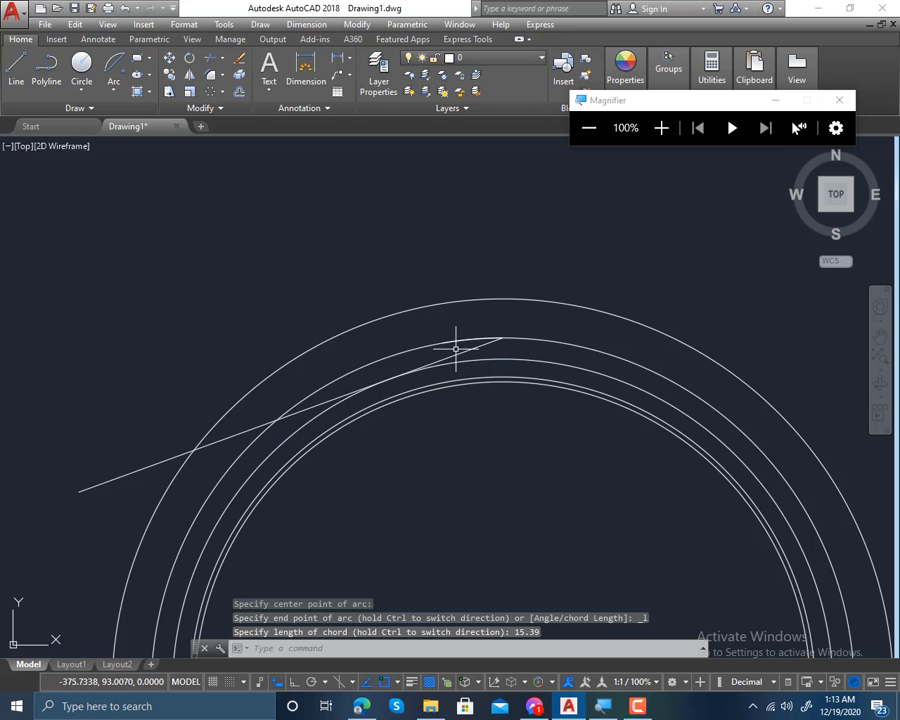
- Close the Magnifier window and set the new arc's colour to red 153,27,30
scroll(466, 375, "up", 3)
mouse_move(482, 366)
middle_mouse_down()
mouse_move(406, 398)
mouse_move(408, 381)
middle_mouse_up()
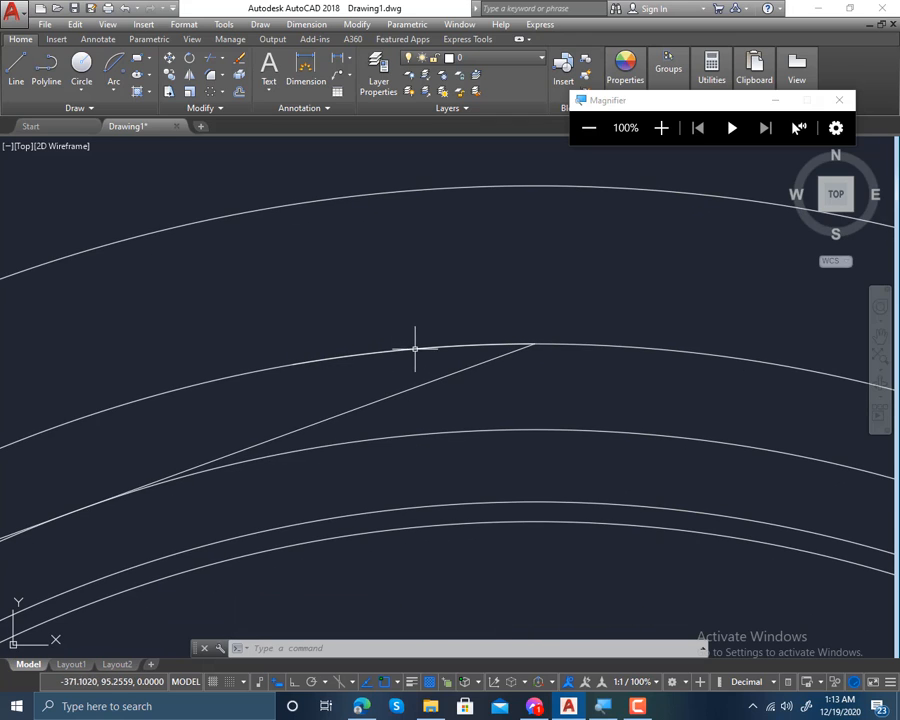
left_click_drag(701, 100, 701, 134)
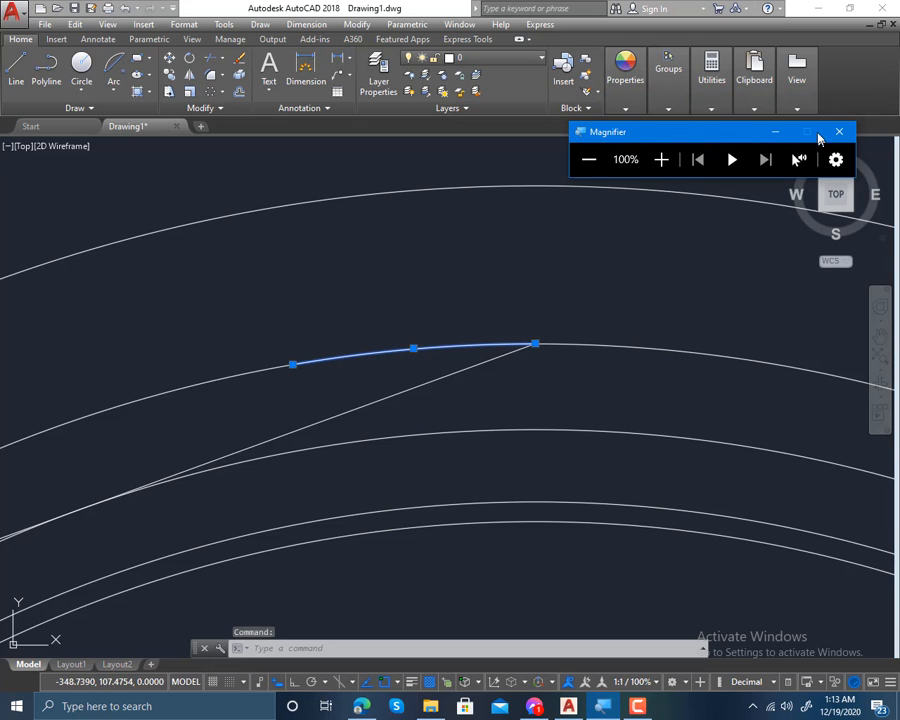
left_click(838, 133)
left_click(626, 108)
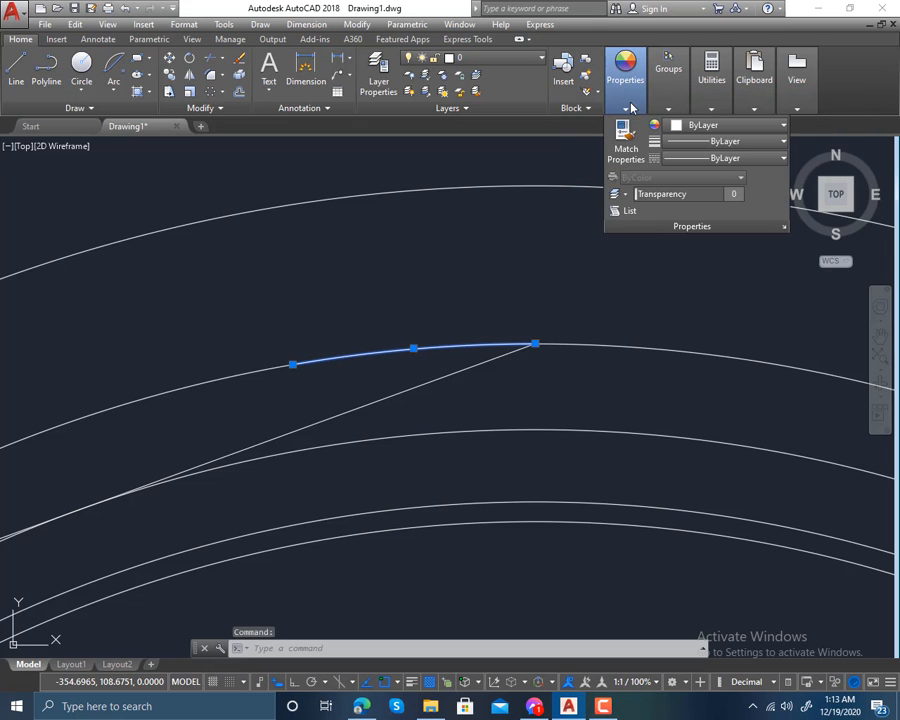
left_click(701, 126)
left_click(716, 182)
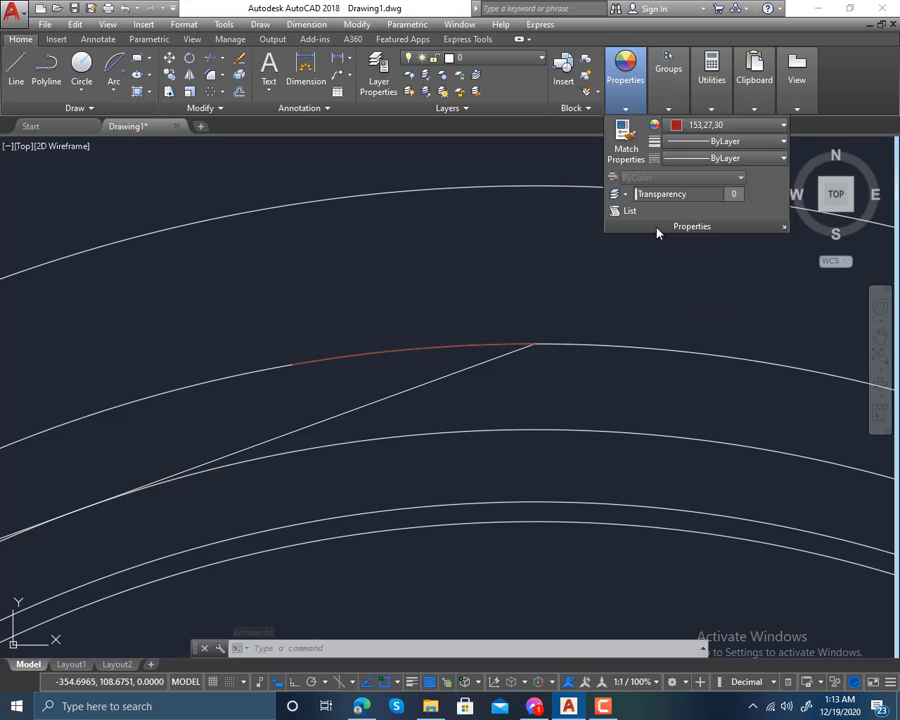
key("Escape")
scroll(466, 344, "down", 4)
key("Escape")
- Mirror the red arc about a vertical line through its endpoint at the top quadrant, with Ortho on, keeping the source arc
scroll(445, 363, "up", 2)
mouse_move(446, 363)
middle_mouse_down()
mouse_move(452, 326)
mouse_move(414, 342)
mouse_move(388, 337)
middle_mouse_up()
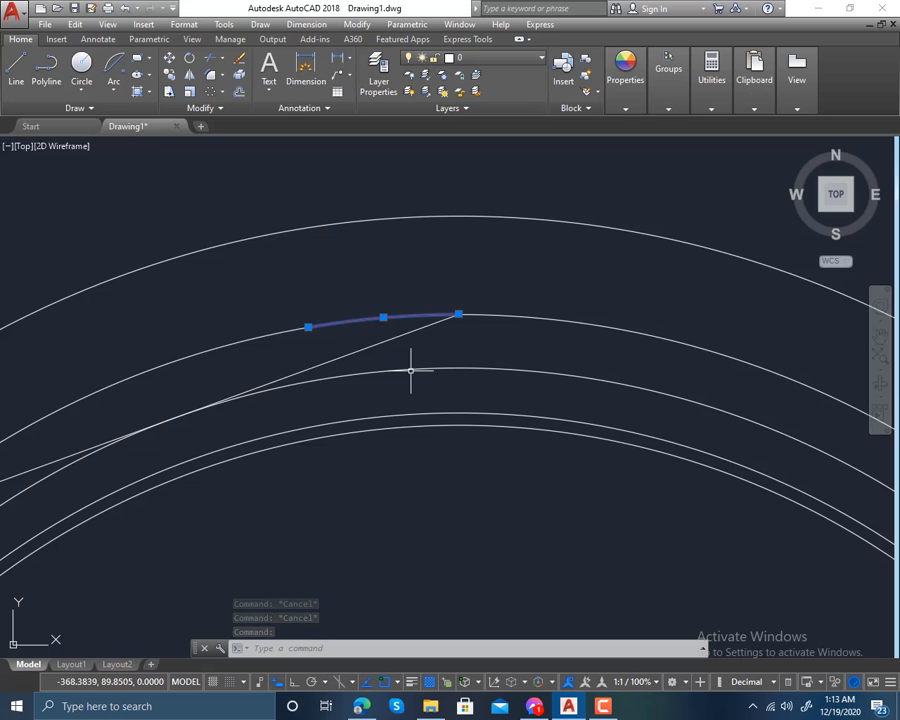
type("mi")
key("Return")
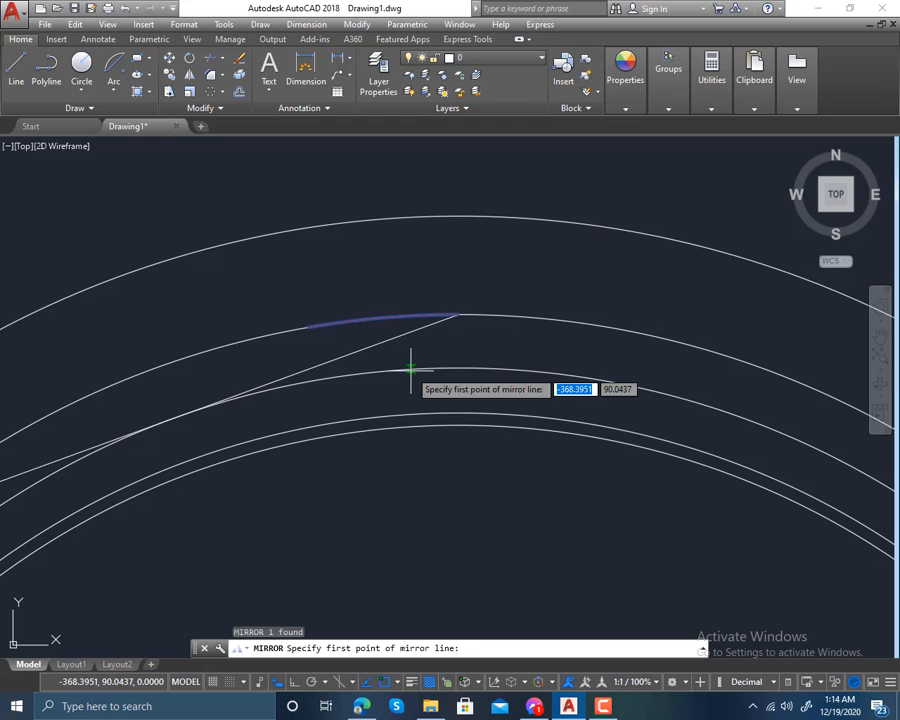
left_click(459, 314)
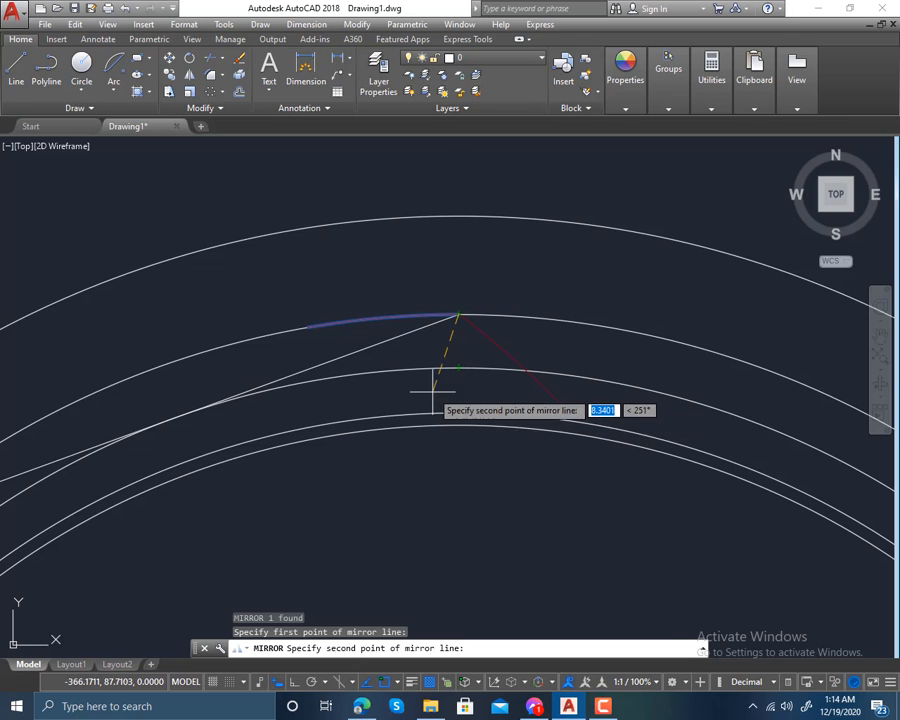
key("F8")
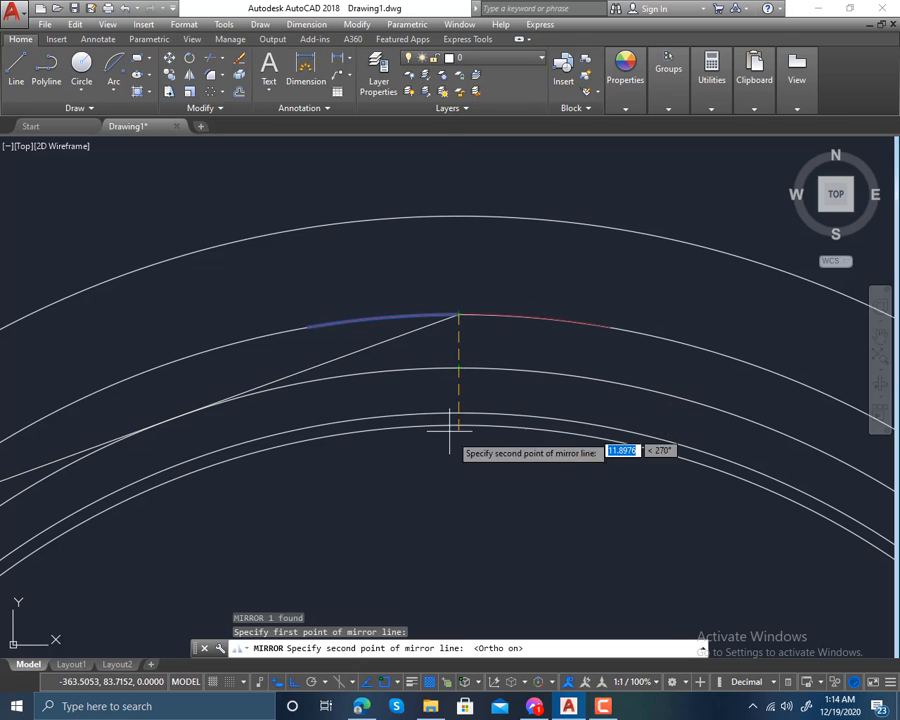
left_click(463, 521)
key("Return")
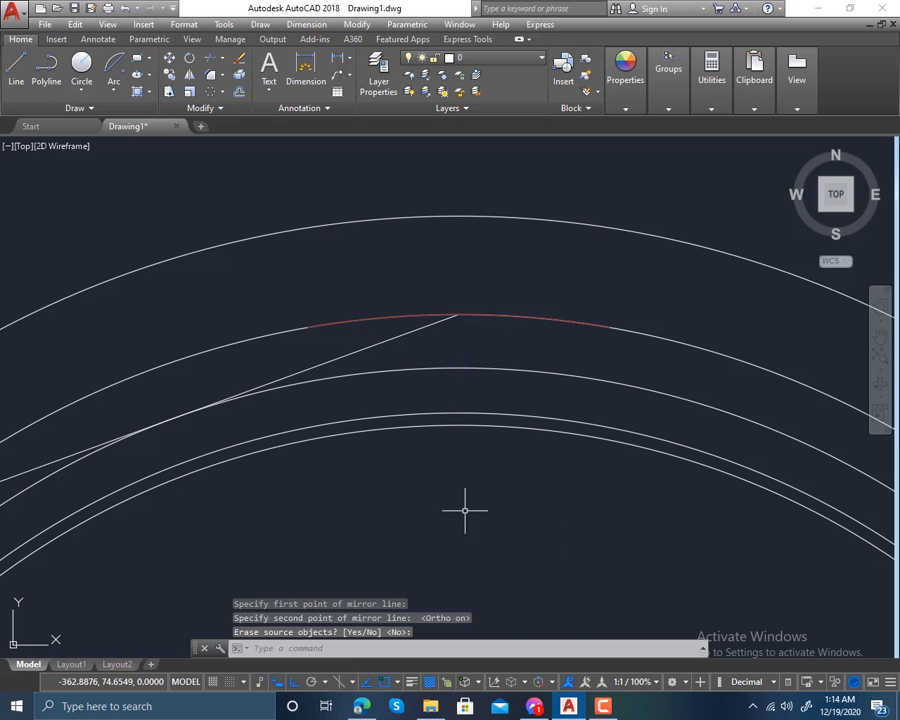
- Copy both red arcs straight down from their shared endpoint to the top quadrant of the base circle
scroll(492, 390, "up", 4)
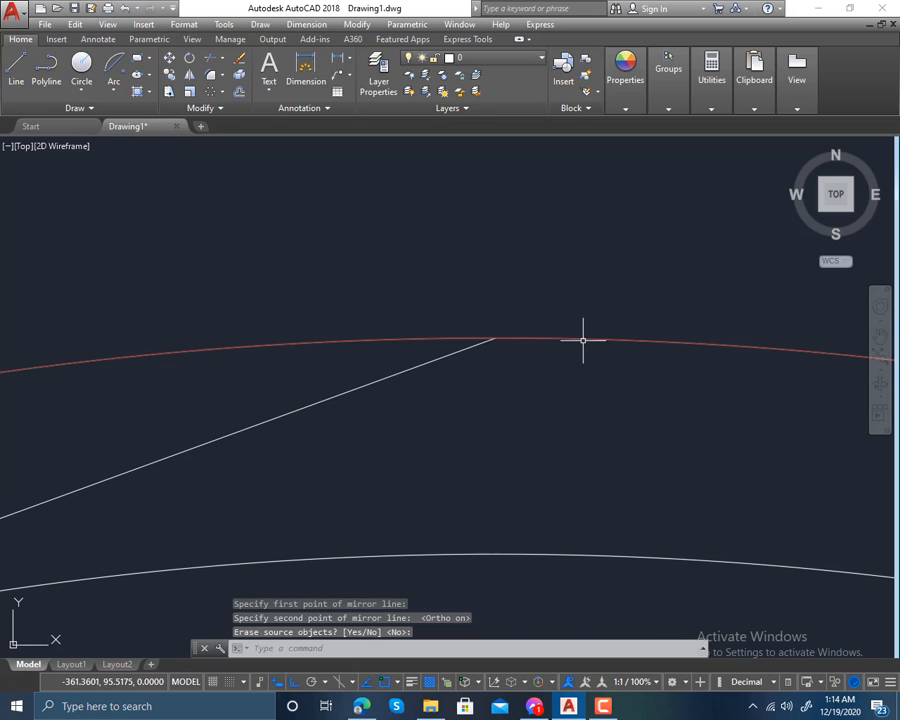
left_click(585, 341)
left_click(436, 337)
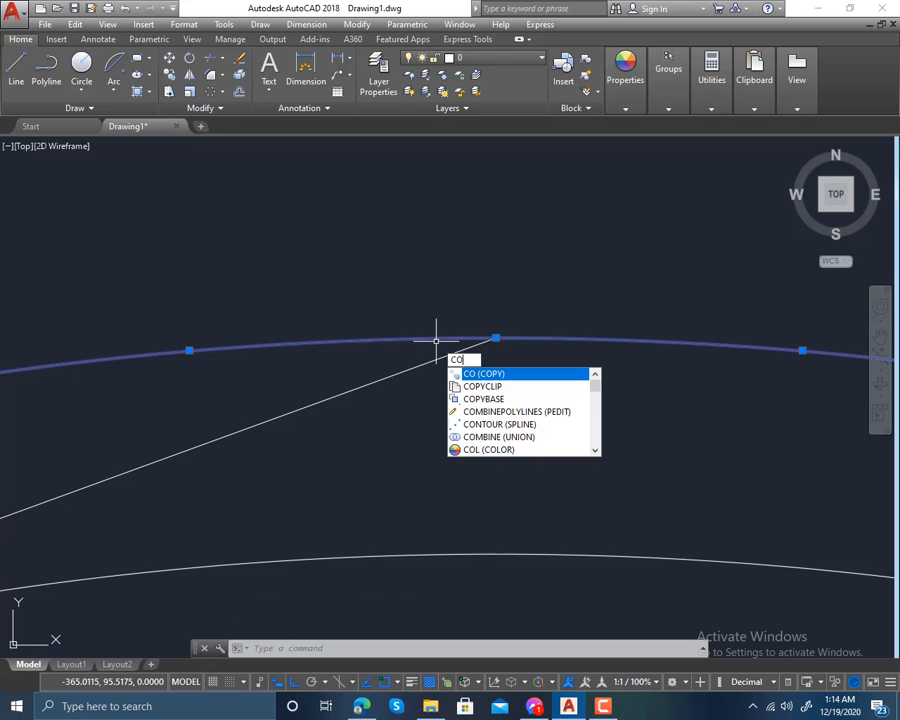
key("Return")
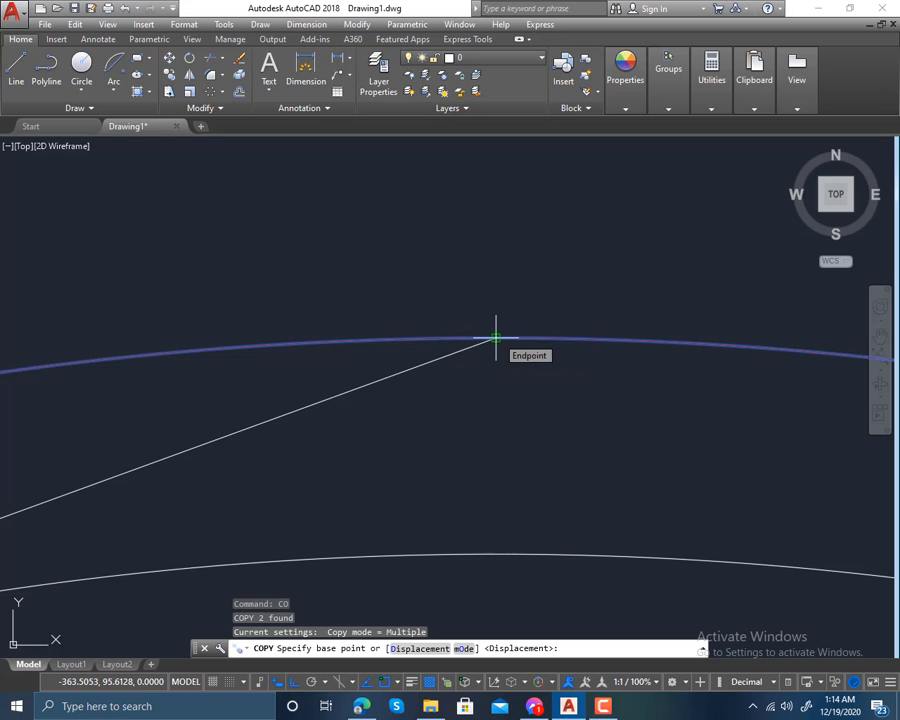
left_click(495, 339)
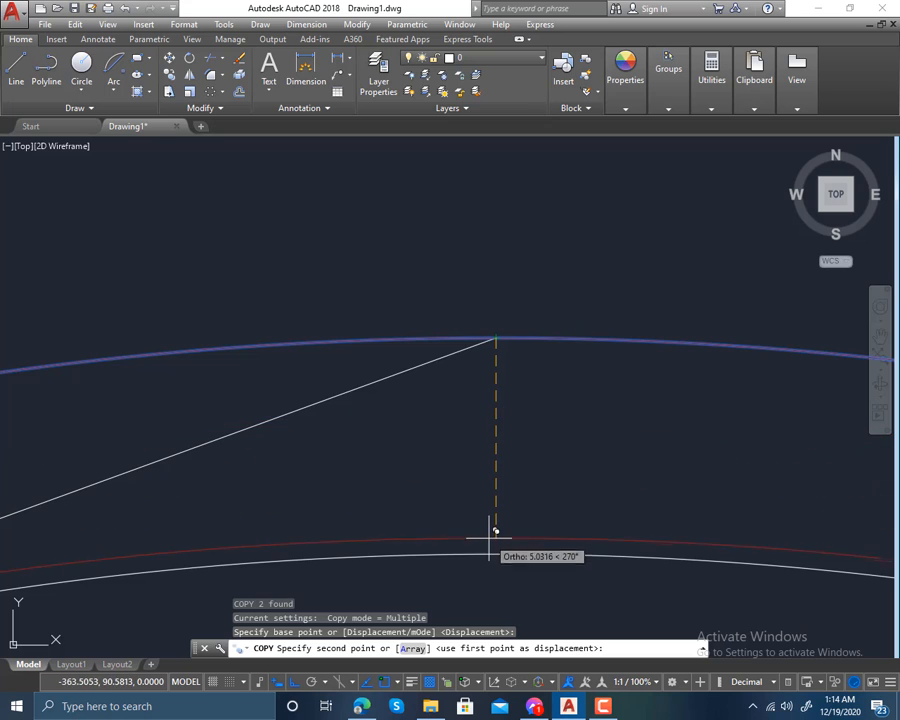
scroll(496, 553, "down", 2)
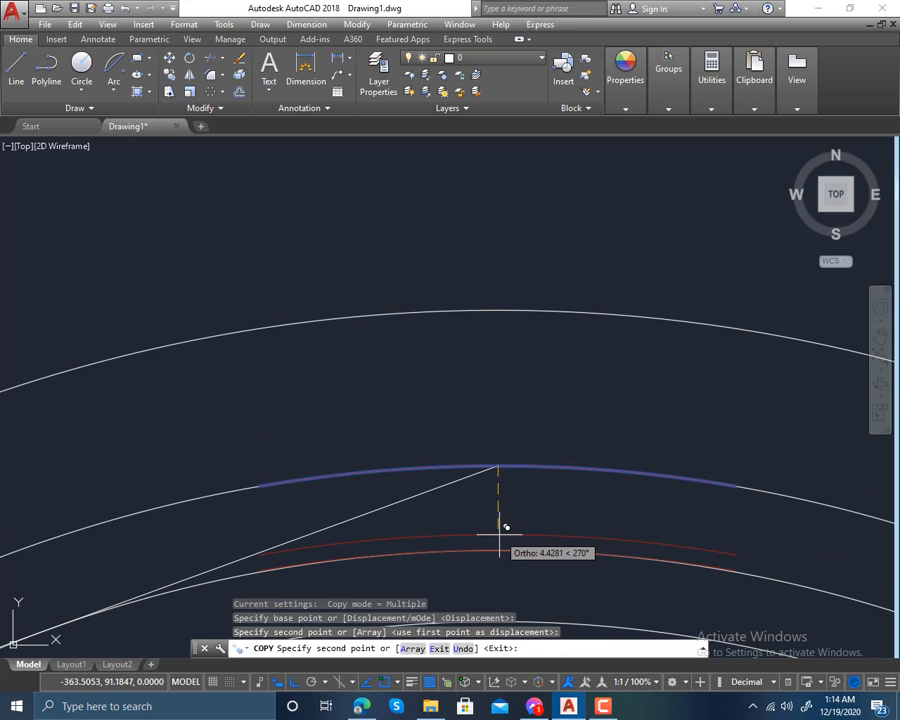
key("Return")
- Draw a circle centred where the inclined line touches the base circle, passing through the shared endpoint of the upper red arcs
scroll(498, 534, "up", 1)
middle_click_drag(470, 479, 466, 436)
scroll(354, 283, "down", 5)
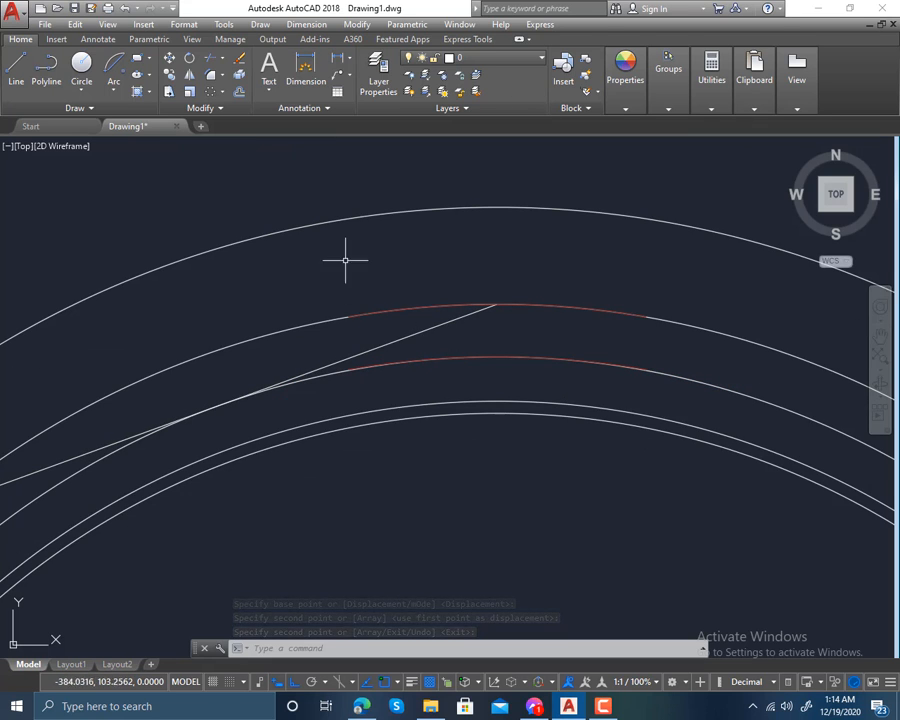
middle_click_drag(341, 365, 366, 348)
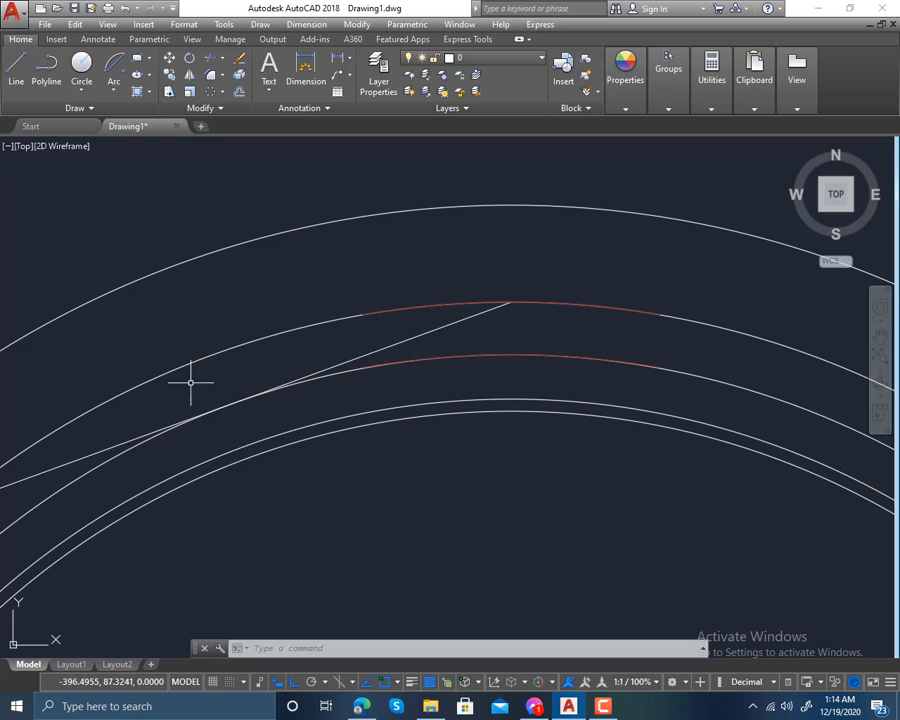
left_click(81, 68)
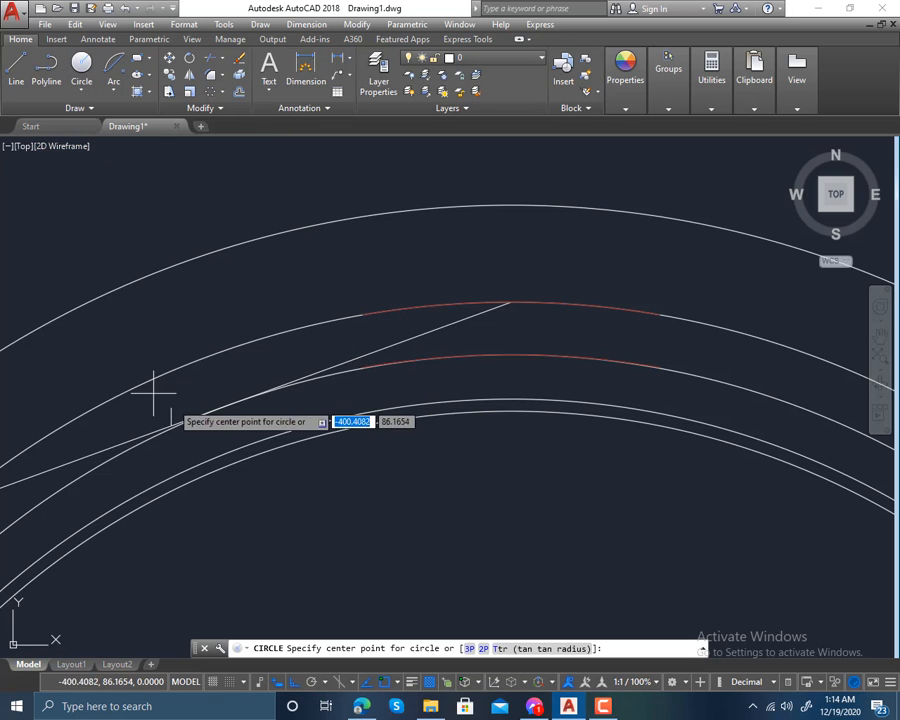
left_click(231, 404)
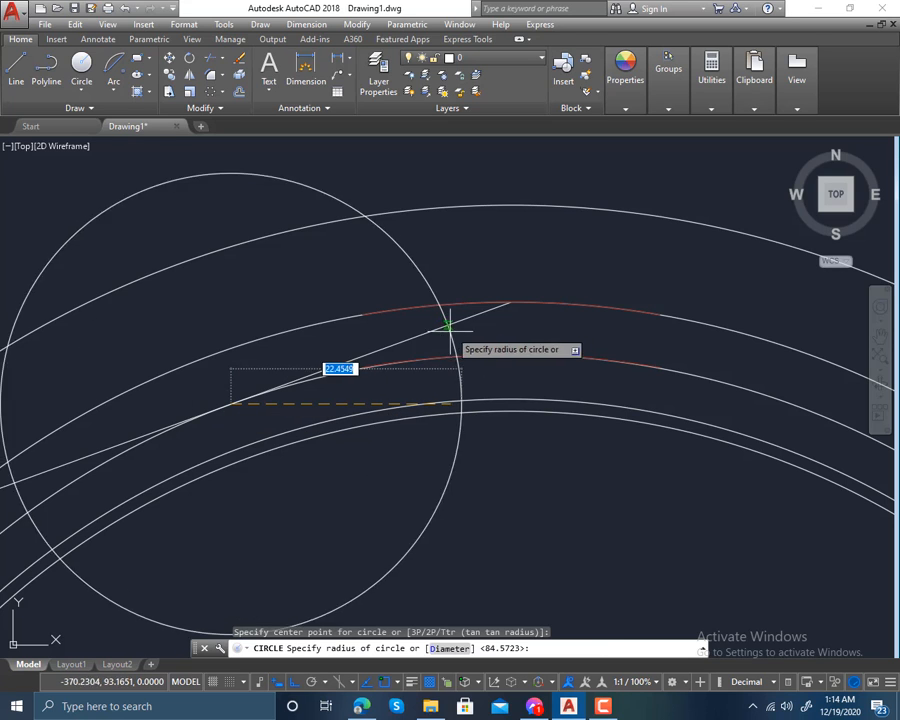
left_click(511, 302)
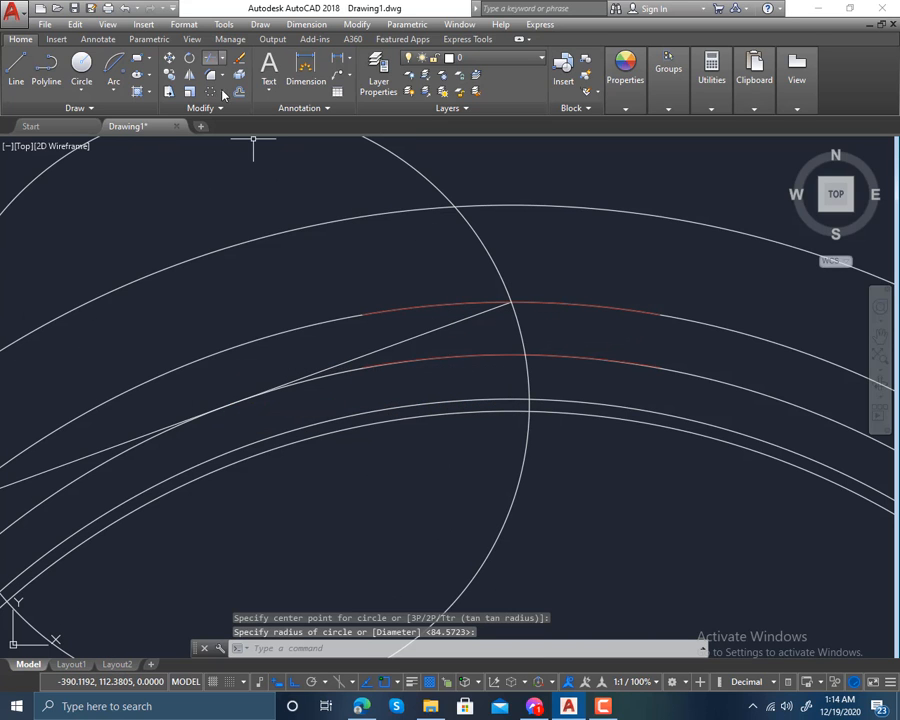
- Draw a second circle centred on the right end of the lower red arcs, passing through the left end of the upper red arcs
left_click(82, 66)
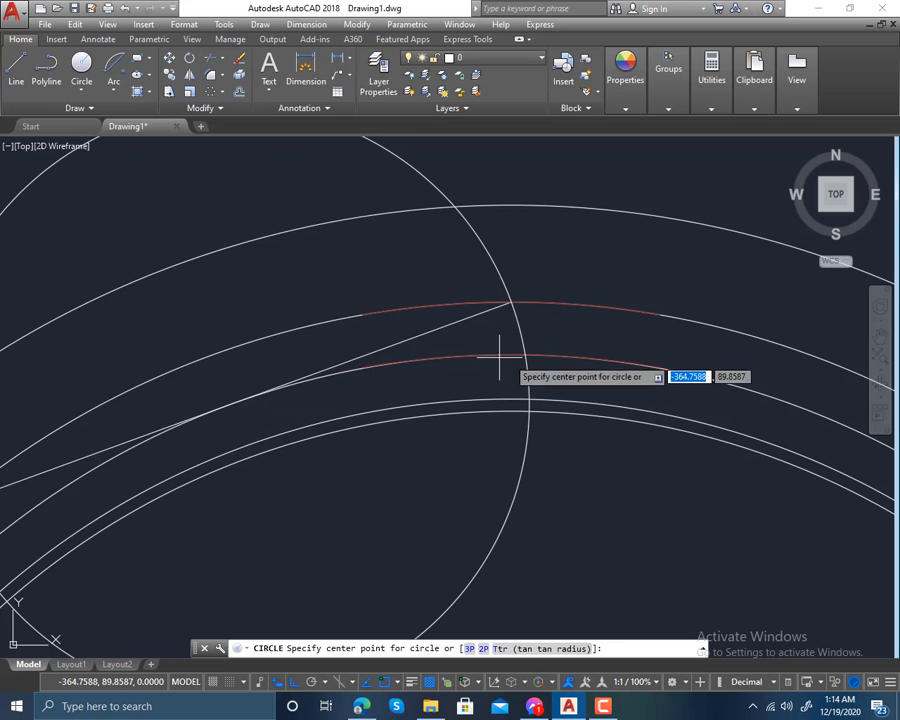
left_click(660, 368)
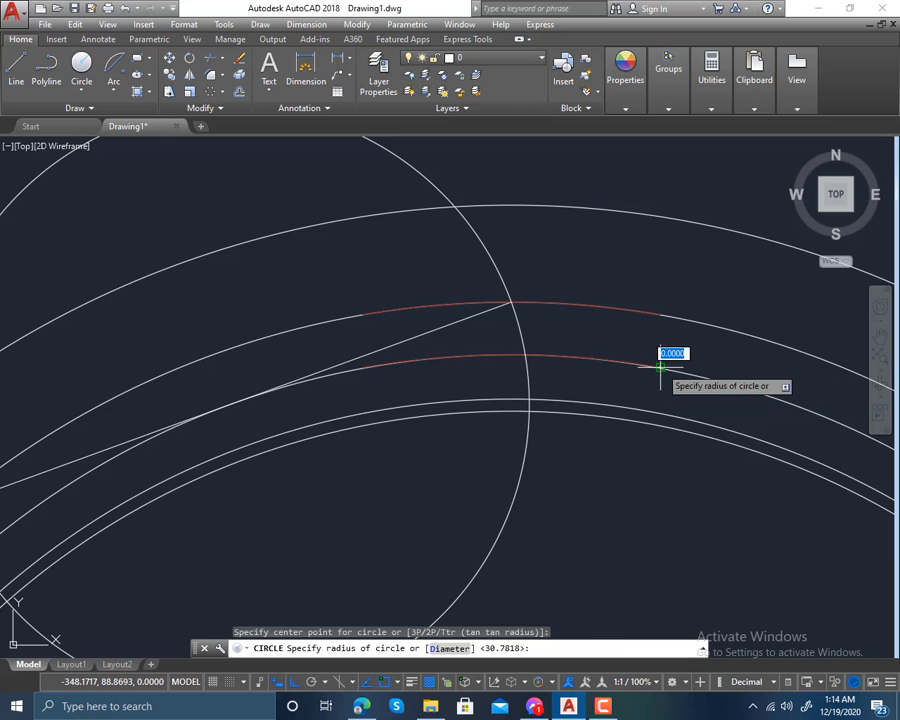
left_click(362, 314)
scroll(380, 335, "down", 4)
scroll(414, 400, "up", 3)
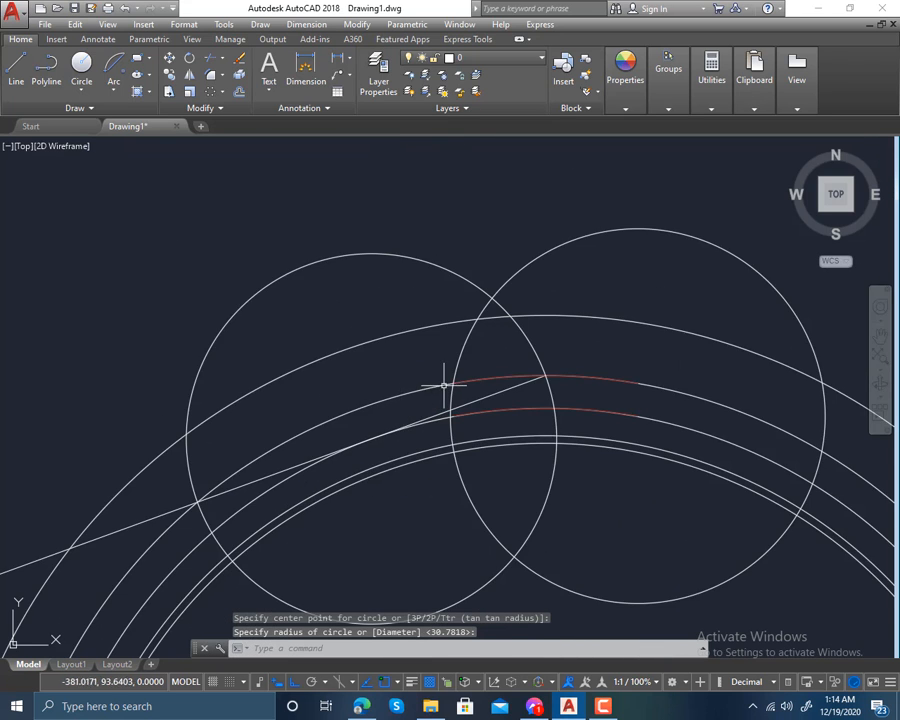
scroll(443, 385, "up", 5)
middle_click_drag(454, 422, 377, 303)
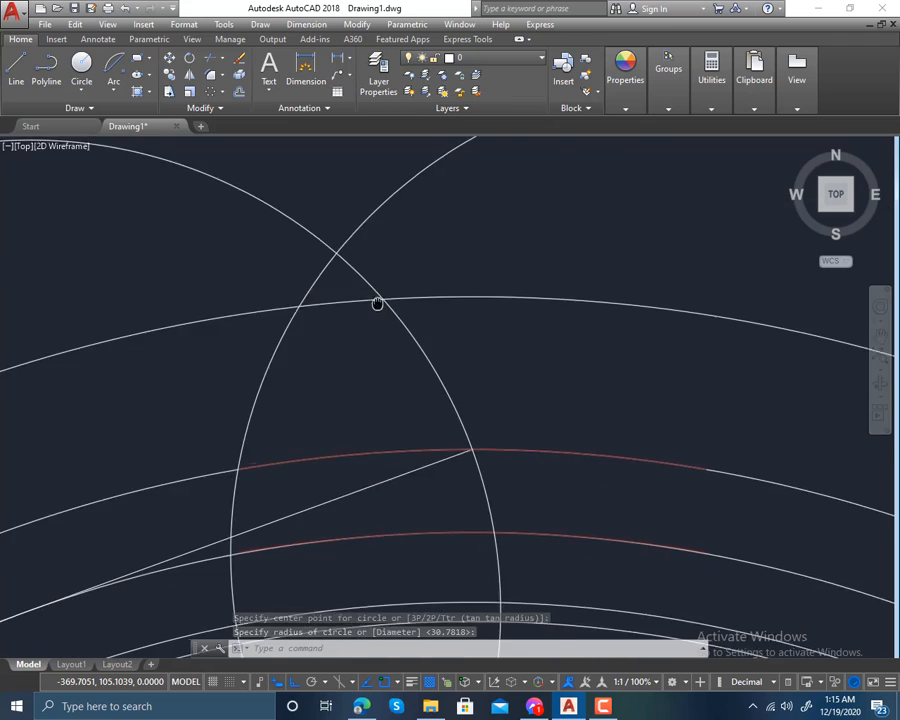
scroll(378, 394, "down", 3)
mouse_move(378, 394)
middle_mouse_down()
mouse_move(528, 424)
mouse_move(518, 416)
mouse_move(409, 493)
middle_mouse_up()
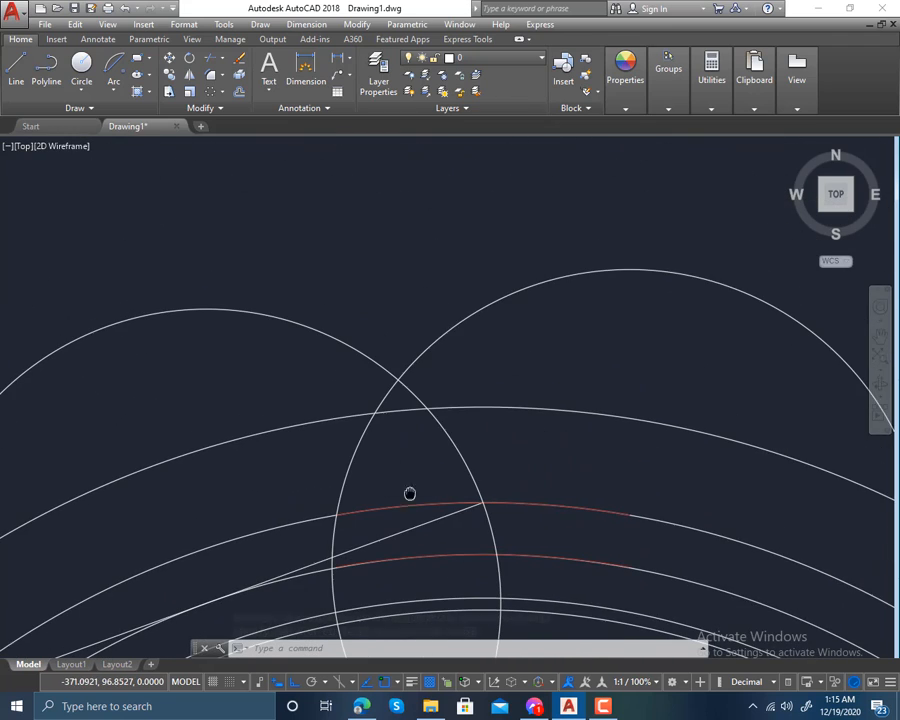
middle_click_drag(346, 421, 537, 347)
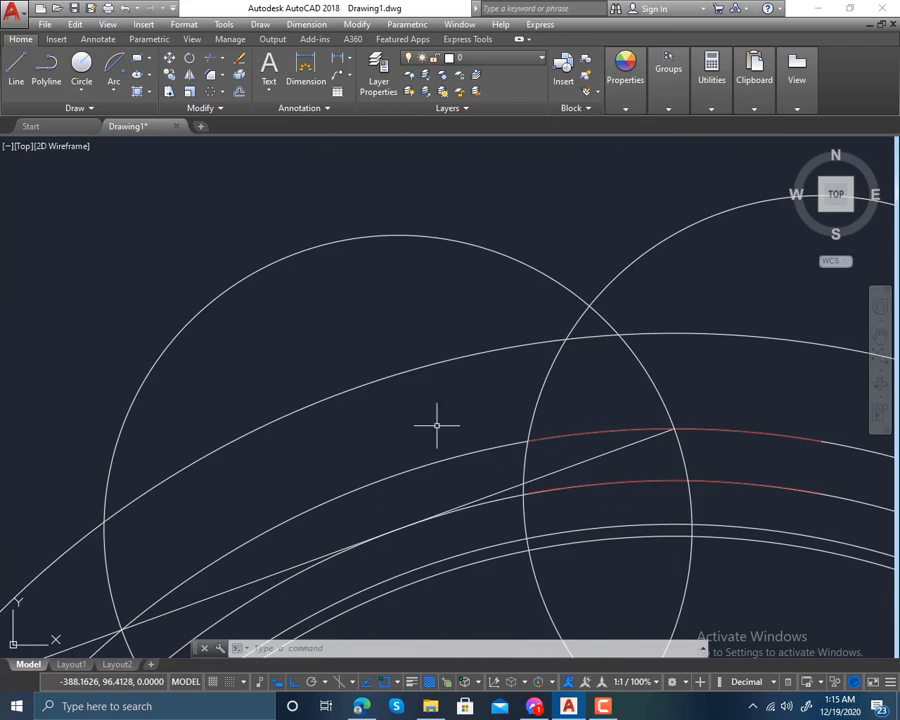
mouse_move(438, 432)
middle_mouse_down()
mouse_move(583, 304)
mouse_move(364, 455)
mouse_move(149, 420)
mouse_move(293, 450)
mouse_move(321, 442)
mouse_move(345, 466)
middle_mouse_up()
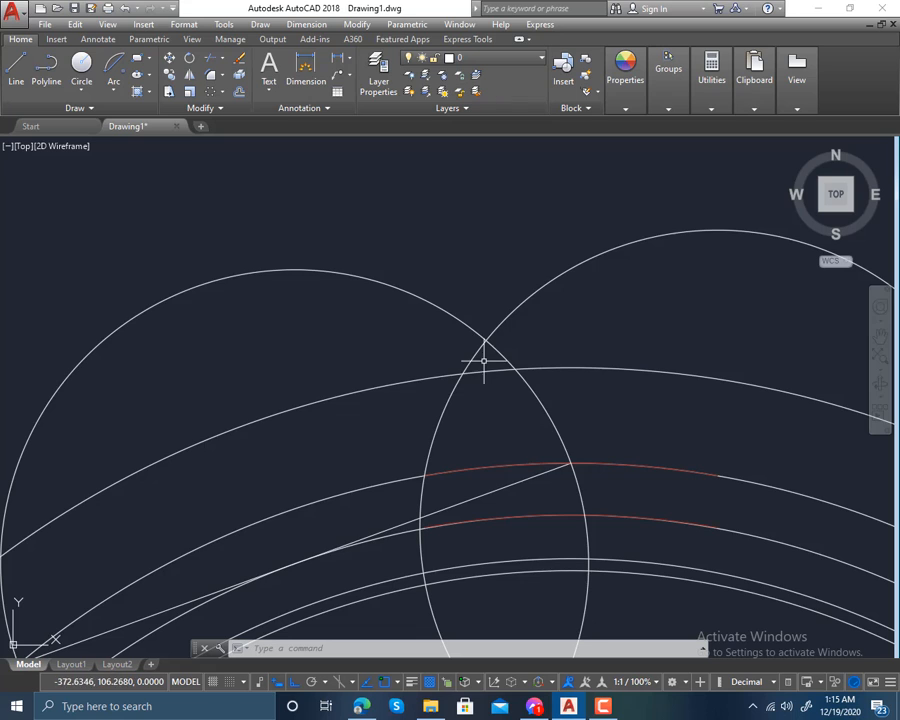
mouse_move(484, 360)
middle_mouse_down()
mouse_move(524, 306)
mouse_move(519, 315)
middle_mouse_up()
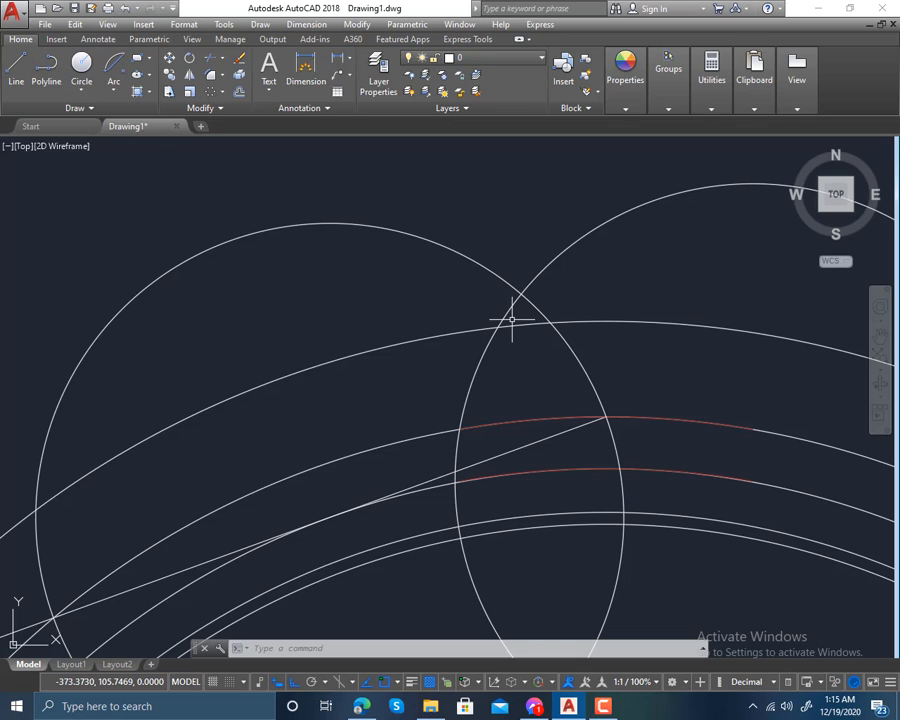
- Try to trim the two flank circles where they extend above the outermost reference circle
type("r")
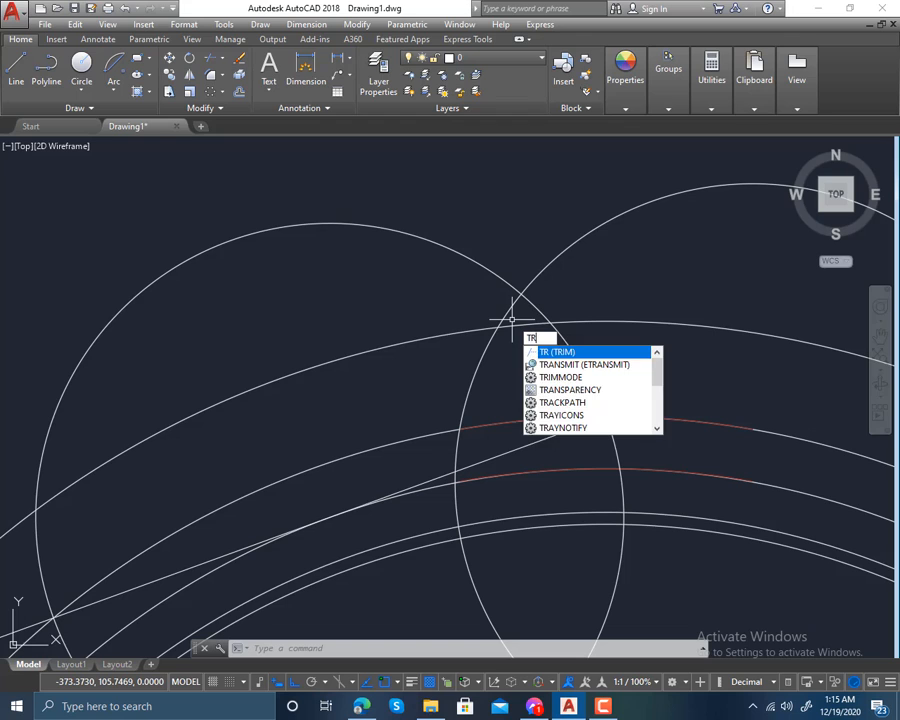
key("Return")
key("Return")
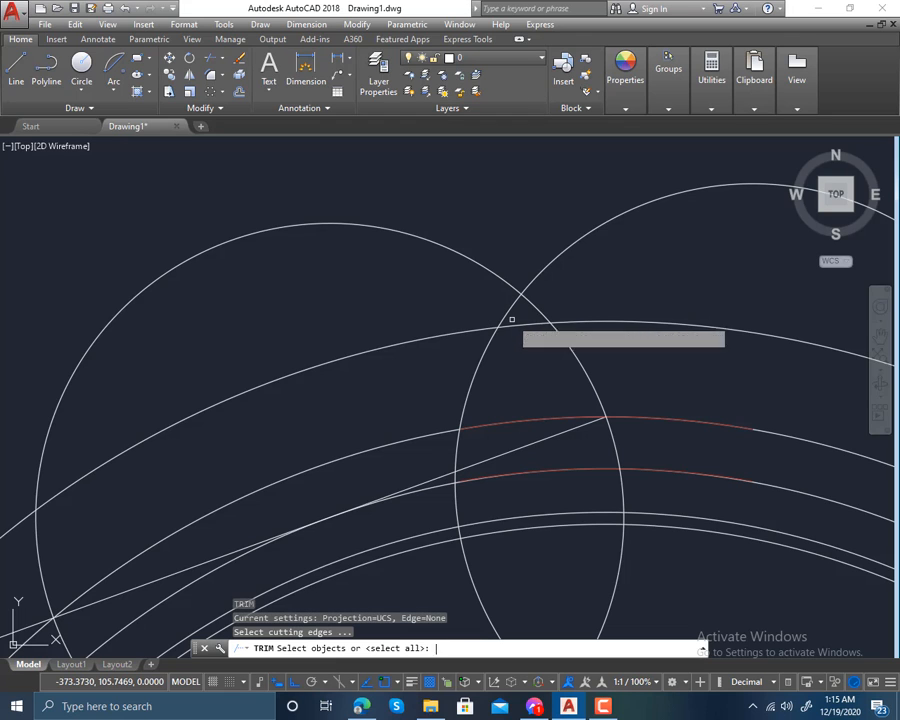
left_click(542, 241)
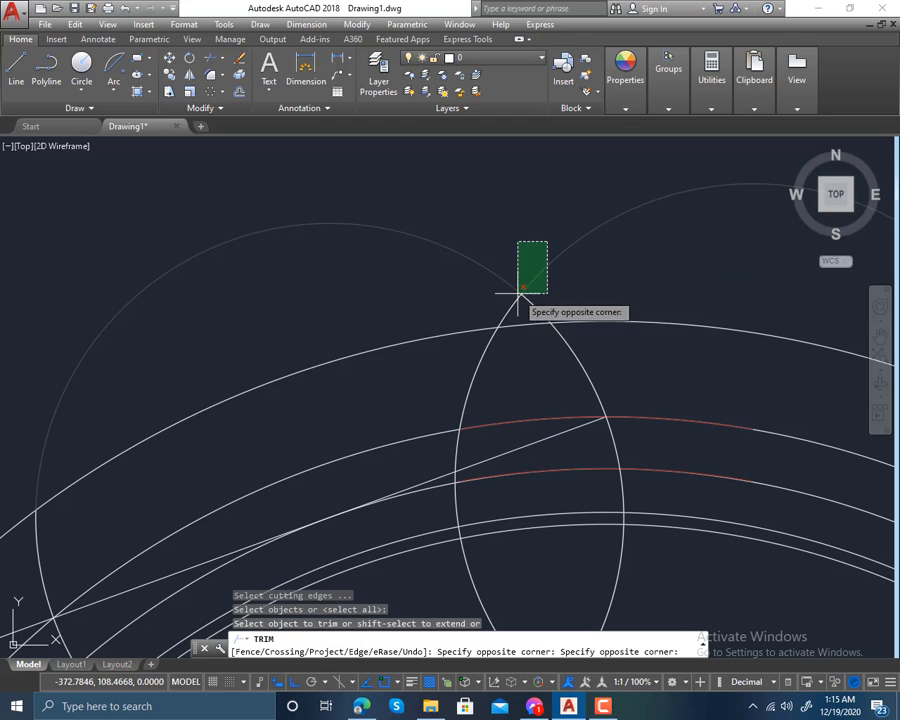
left_click(502, 313)
scroll(502, 313, "down", 3)
middle_click_drag(502, 313, 342, 313)
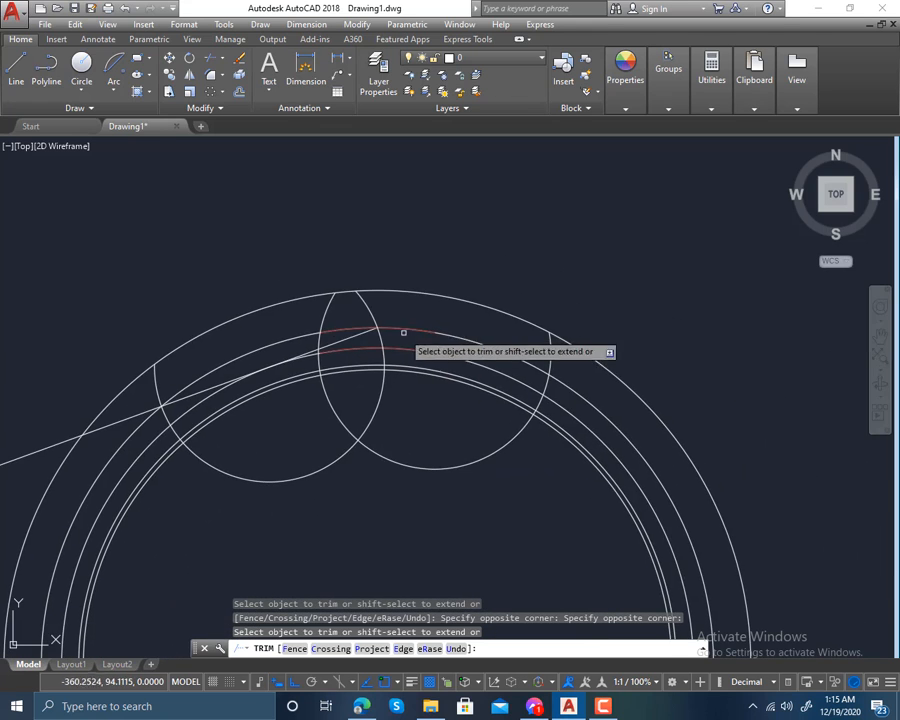
- Try to trim the outermost, pitch and base circles inside the flank circles on both sides of the tooth
scroll(427, 334, "up", 2)
mouse_move(505, 346)
middle_mouse_down()
mouse_move(494, 402)
mouse_move(693, 399)
mouse_move(498, 354)
middle_mouse_up()
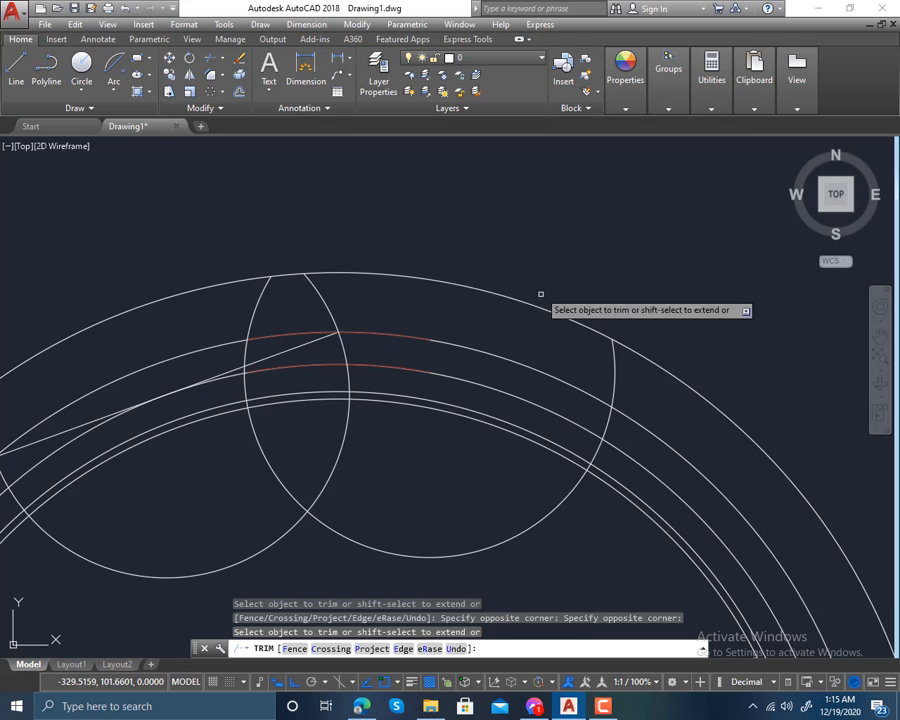
left_click(530, 261)
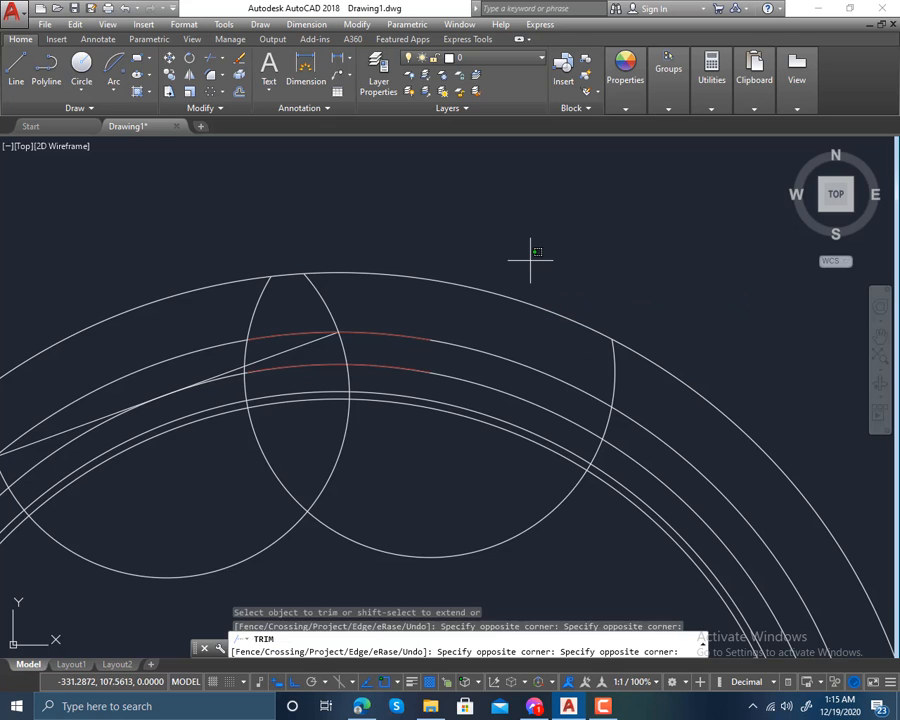
left_click(437, 403)
middle_click_drag(458, 364, 700, 325)
left_click(407, 234)
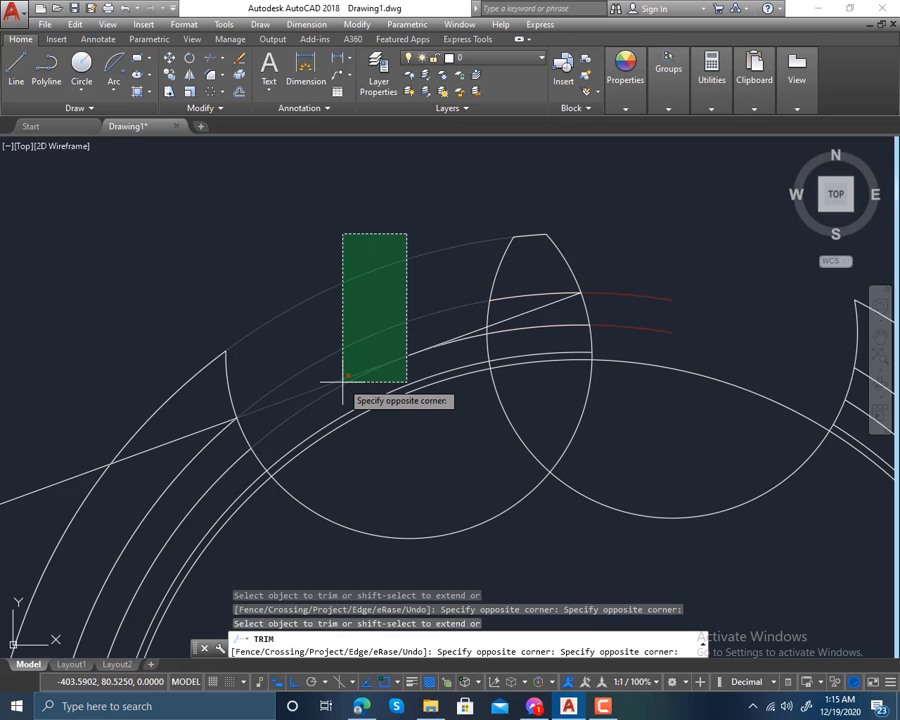
- Cancel the running Trim command and undo all of its trims
key("ctrl+z")
key("Escape")
key("ctrl+z")
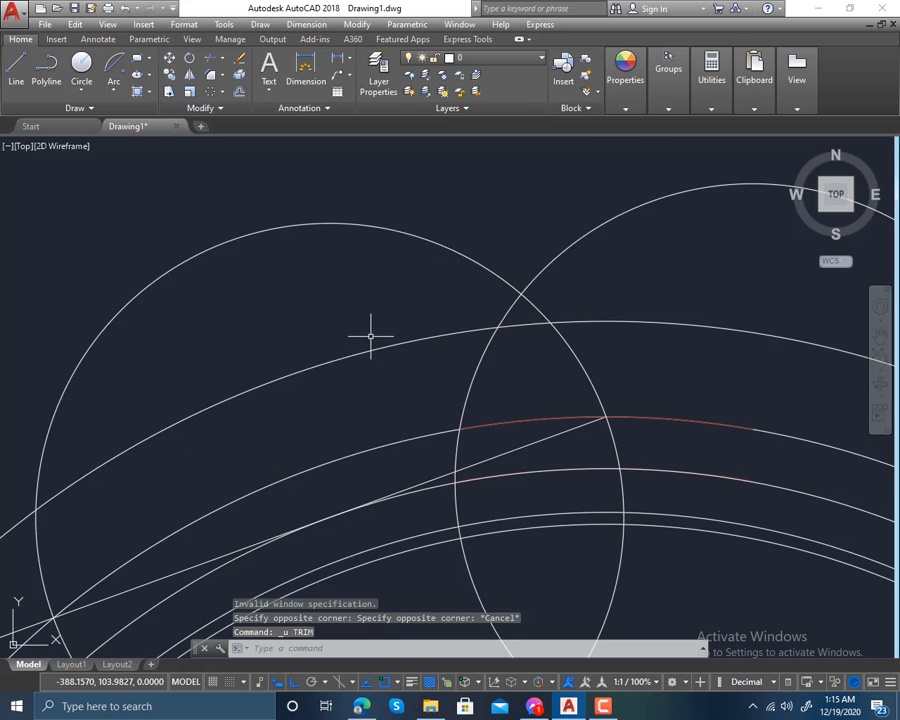
- Trim the right-hand flank circle's upper portion and the outermost, pitch and base circles crossing it to the right of the tooth
middle_click_drag(485, 369, 86, 309)
scroll(294, 378, "down", 2)
middle_click_drag(294, 378, 321, 399)
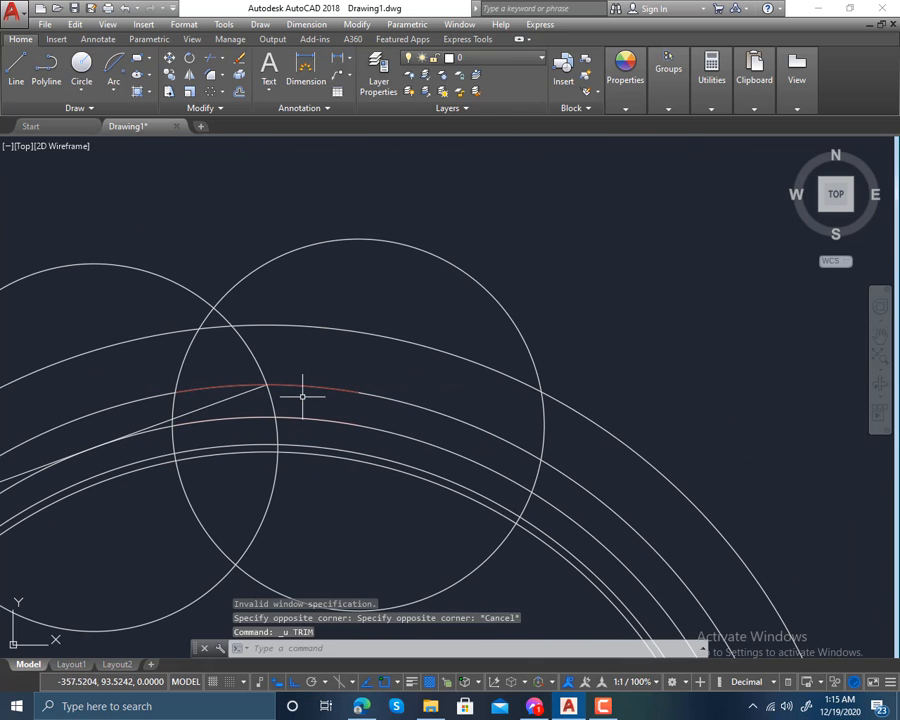
key("Return")
key("Return")
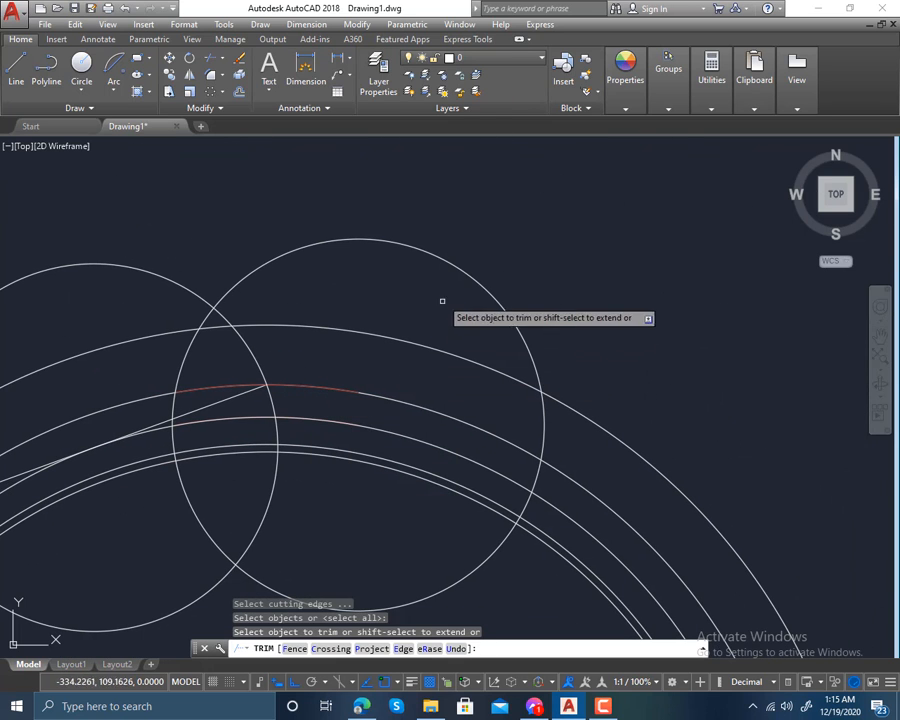
left_click(478, 244)
left_click(388, 442)
scroll(568, 447, "down", 2)
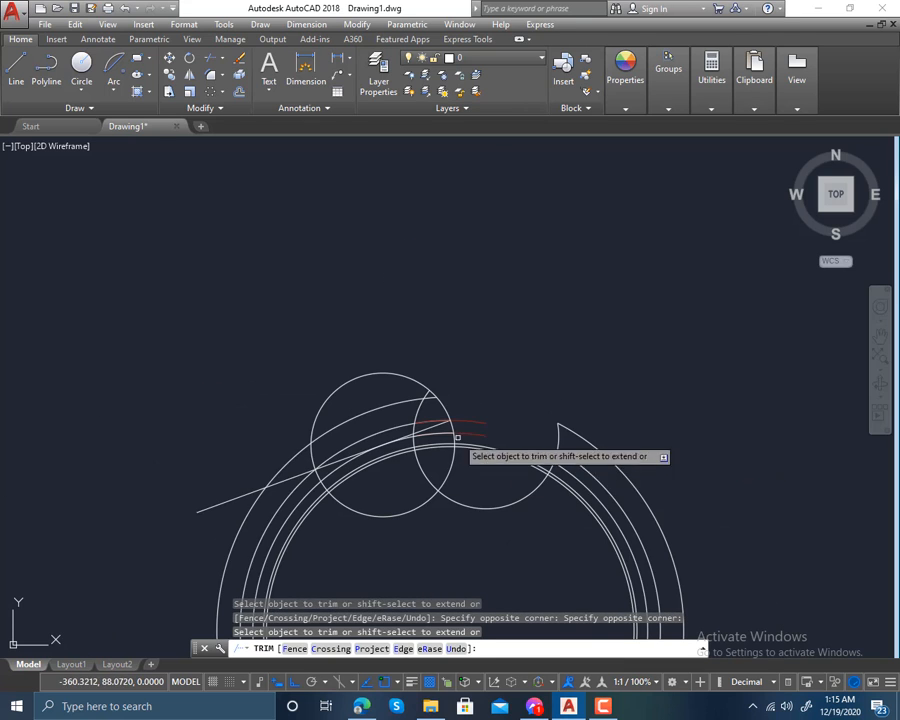
- Trim the left-hand flank circle and the reference circles left of the tooth, plus the flank ends projecting above the tooth tip
middle_click_drag(456, 438, 571, 410)
left_click(493, 325)
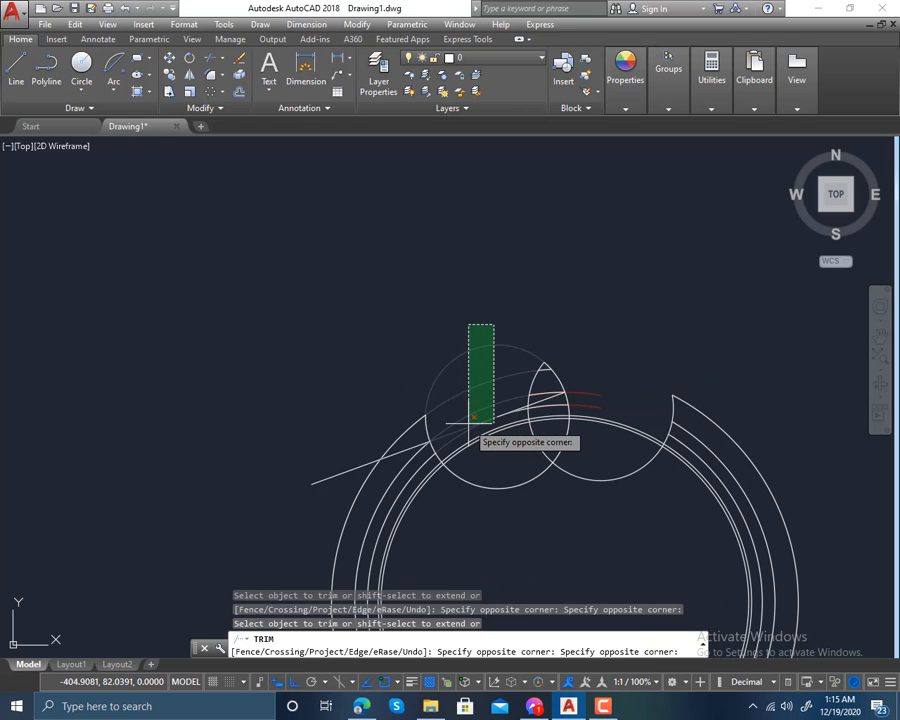
left_click(464, 420)
scroll(530, 410, "up", 3)
left_click(582, 282)
left_click(535, 315)
scroll(535, 317, "down", 2)
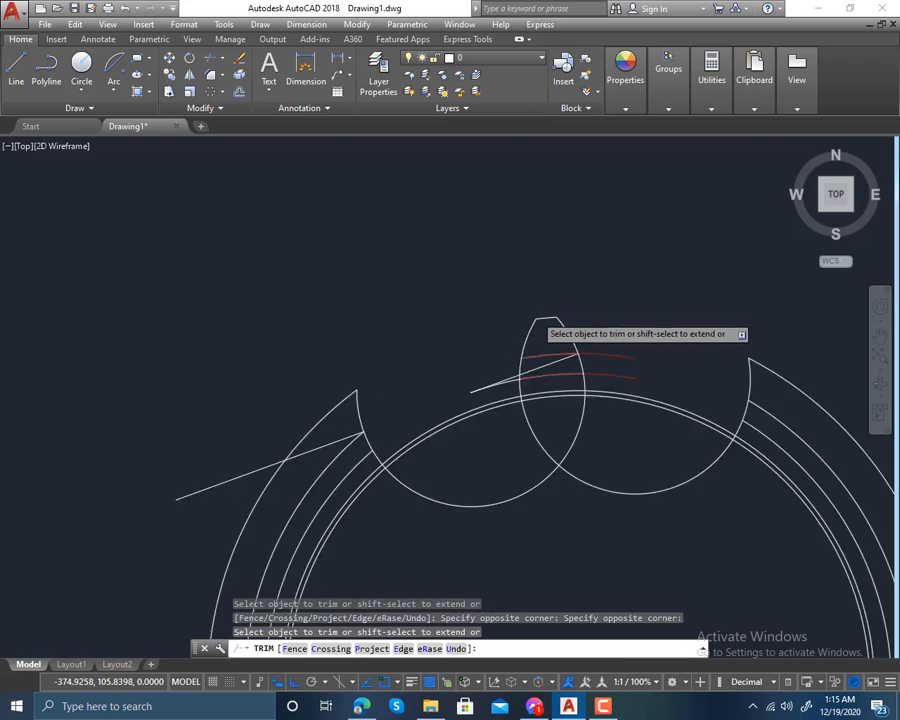
- Trim the lower portions of both flank circles lying inside the two innermost concentric circles
scroll(437, 432, "up", 2)
left_click(792, 332)
left_click(680, 414)
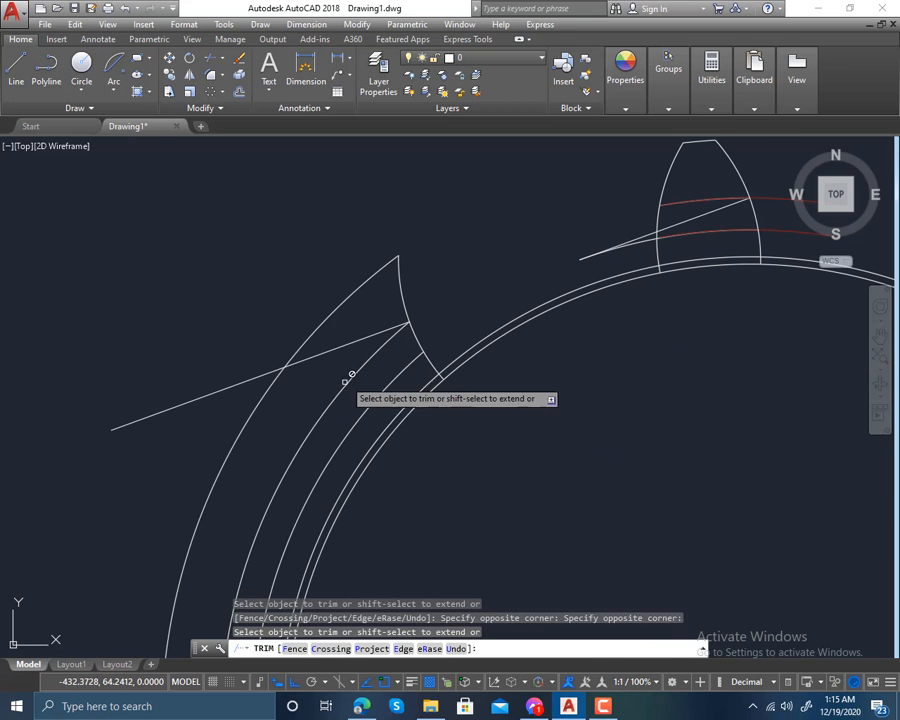
- Trim the outermost arc and inclined line where they meet the leftover flank arc left of the tooth, and end trimming
scroll(344, 388, "down", 2)
scroll(398, 319, "up", 2)
left_click(418, 257)
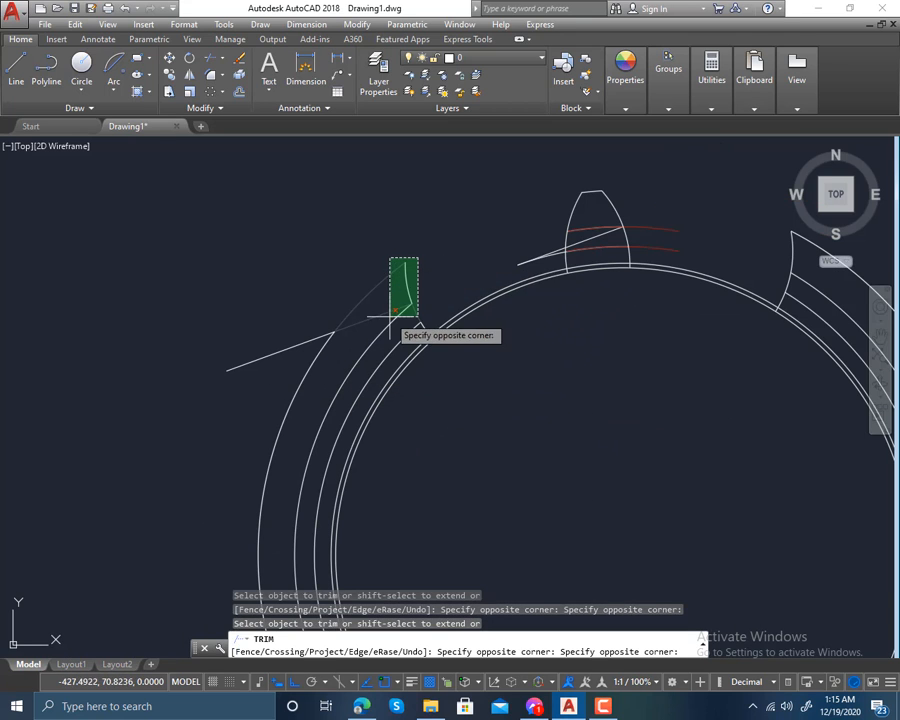
left_click(384, 336)
key("Escape")
- Erase the leftover flank pieces, the pitch and base arcs, the outermost arc and the detached inclined segment left of the tooth
left_click(433, 249)
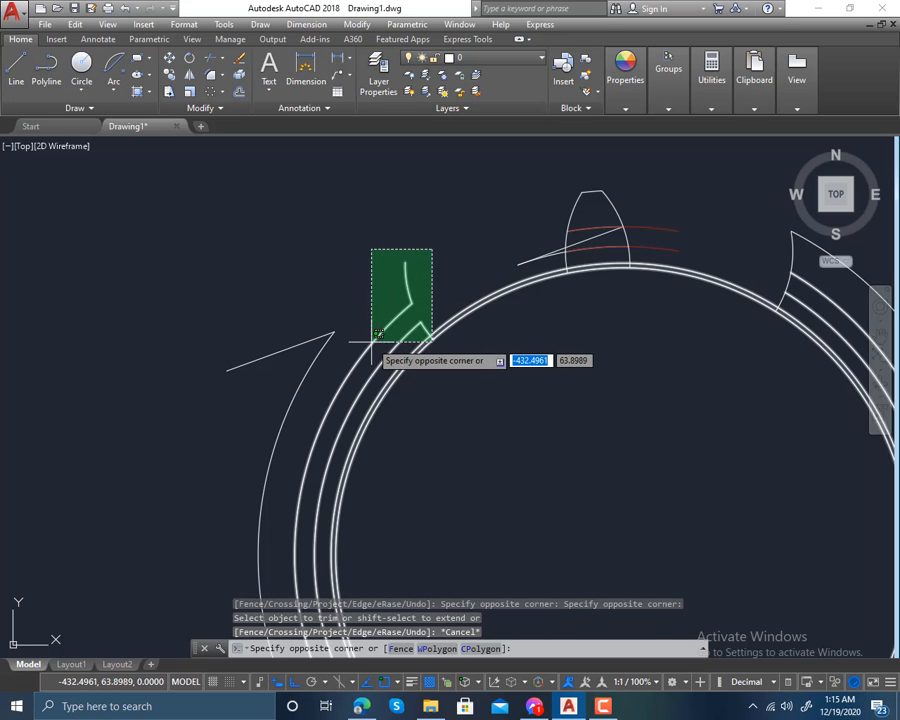
left_click(374, 320)
key("Delete")
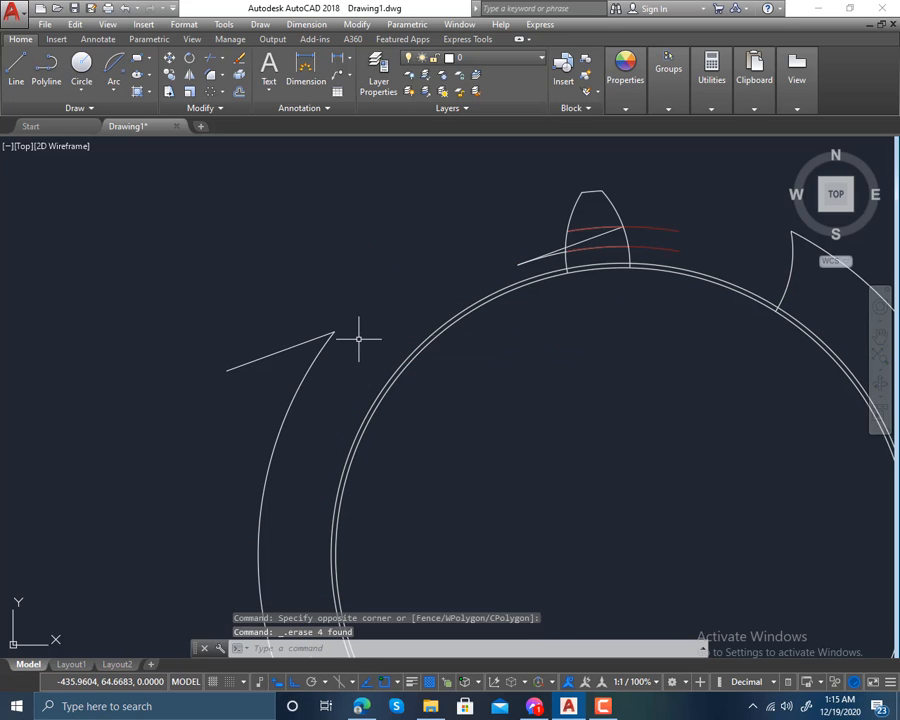
left_click(328, 305)
left_click(285, 371)
key("Delete")
- Erase the leftover flank arc standing to the right of the tooth
middle_click_drag(478, 354, 267, 395)
scroll(488, 356, "up", 4)
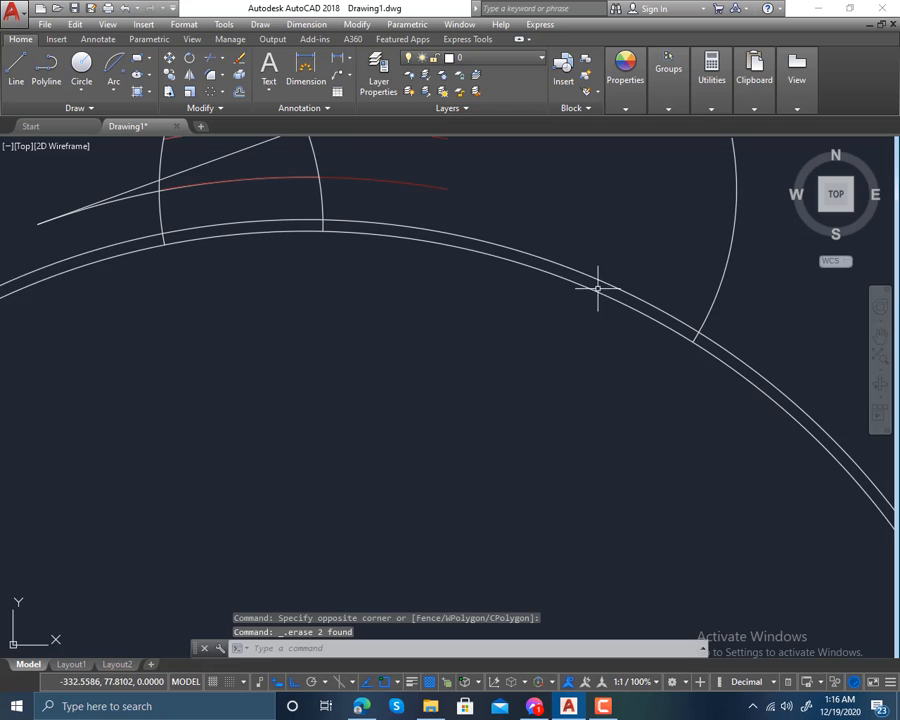
middle_click_drag(653, 257, 513, 370)
left_click(622, 228)
left_click(527, 364)
key("Delete")
- Erase the red arcs extending to the right of the tooth
middle_click_drag(238, 247, 442, 368)
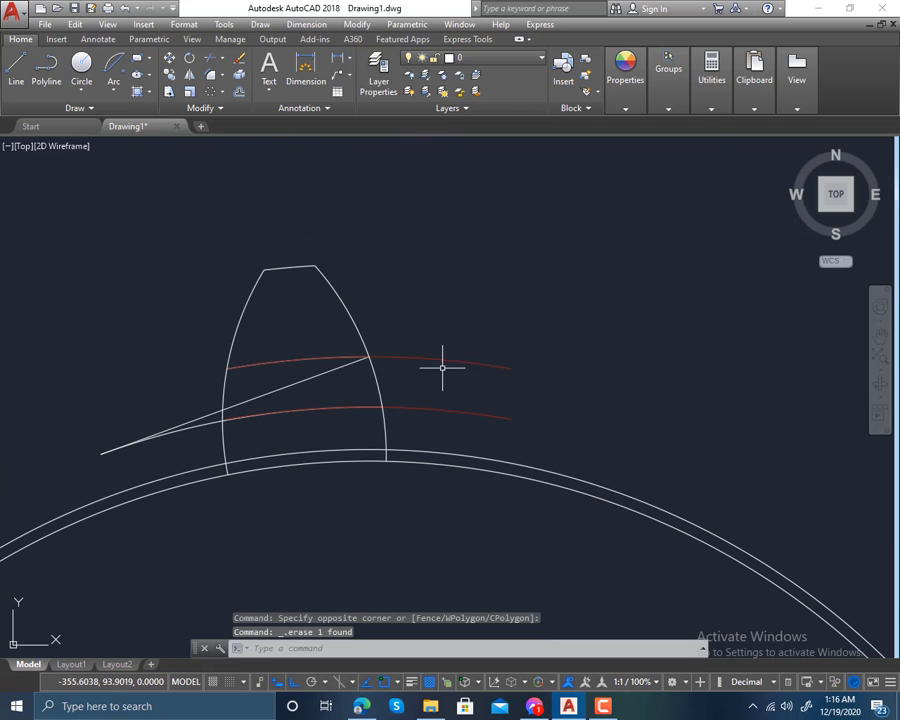
left_click(518, 303)
left_click(432, 398)
key("Delete")
left_click(482, 376)
key("Escape")
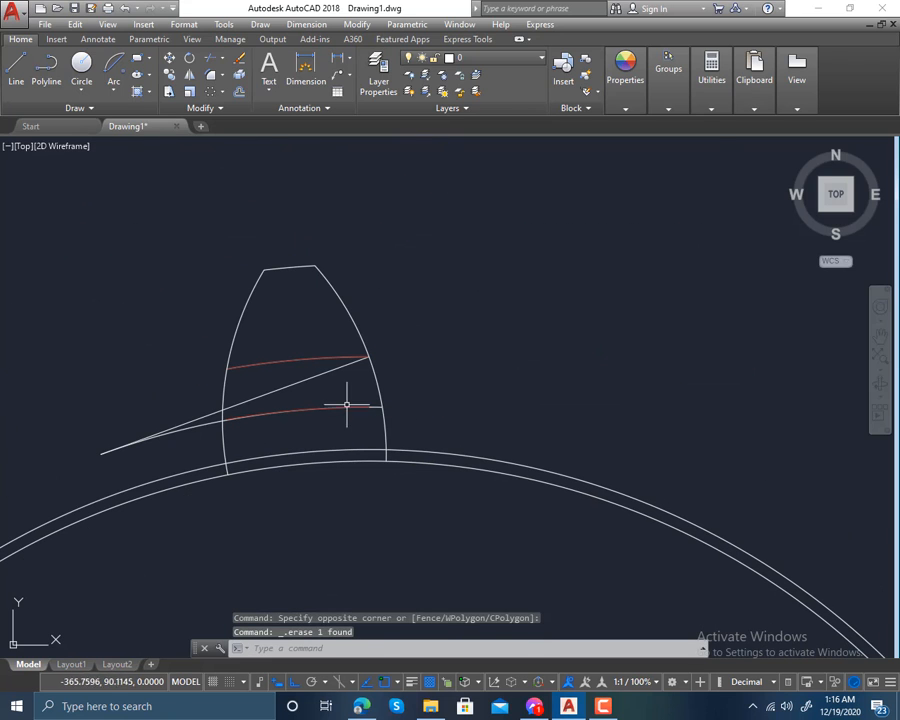
- Erase the remaining red arcs, inclined line and base-circle remnants crossing the tooth
left_click(321, 341)
left_click(308, 380)
key("Delete")
- Erase the inner of the two concentric circles beneath the tooth
scroll(274, 422, "down", 4)
middle_click_drag(310, 400, 376, 398)
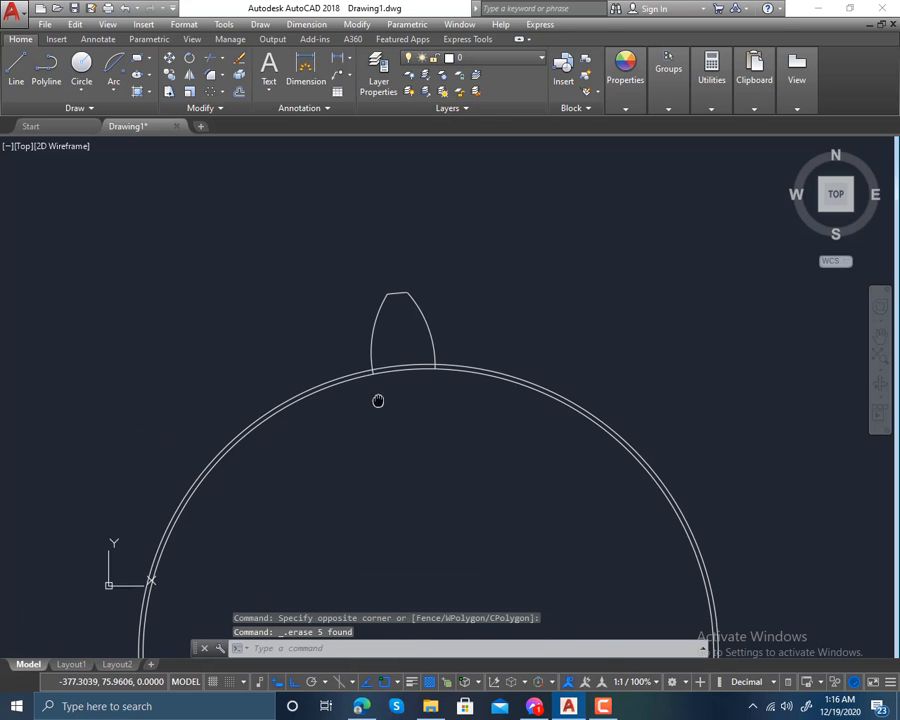
scroll(376, 398, "up", 5)
left_click(436, 353)
key("Delete")
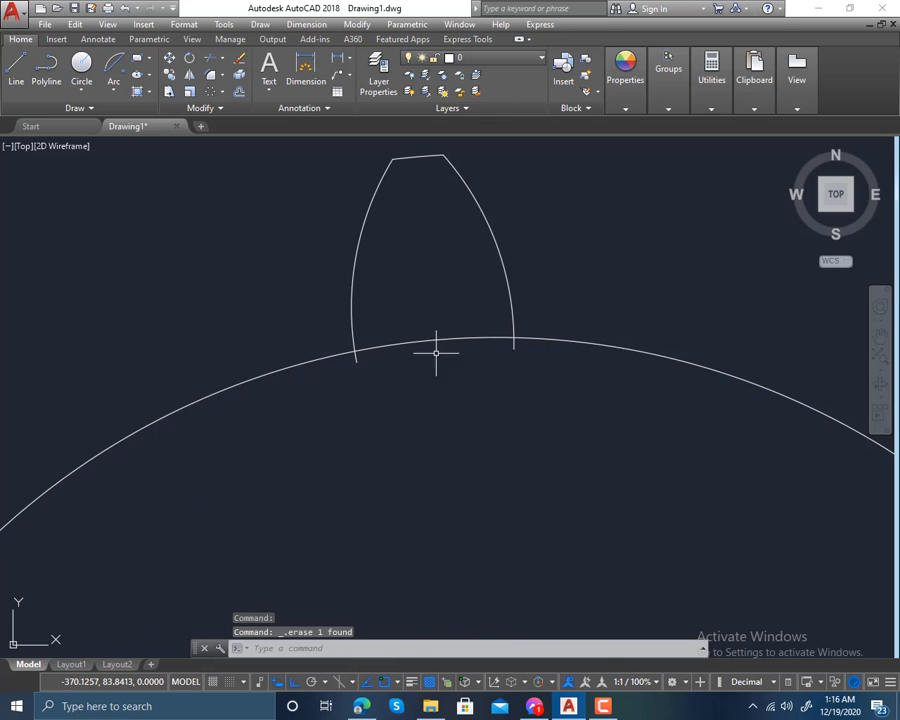
- Trim both tooth flanks where they project below the remaining root circle
scroll(512, 352, "up", 3)
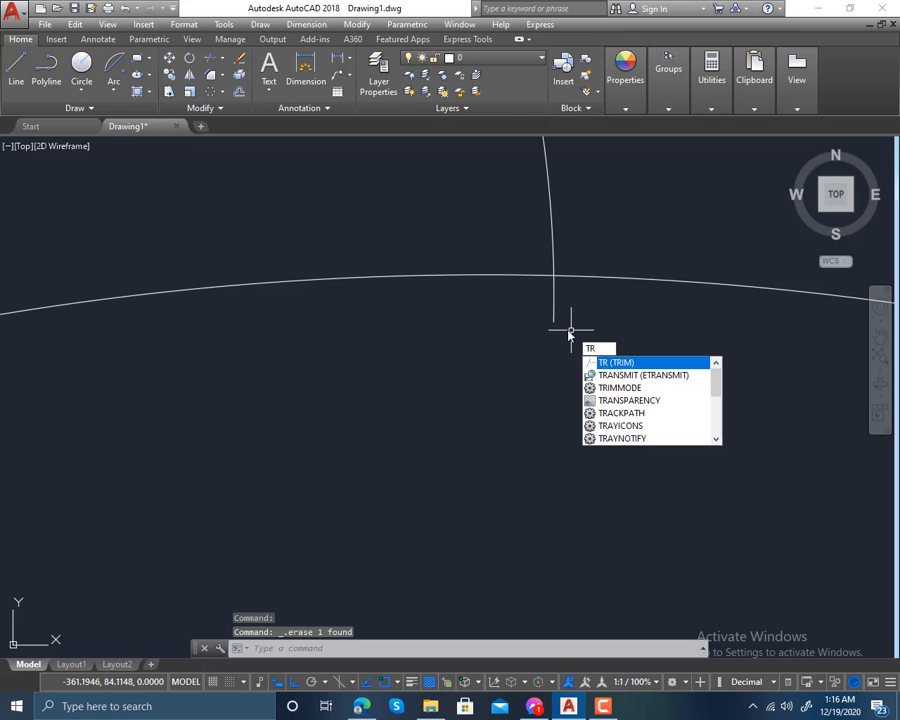
key("Return")
key("Return")
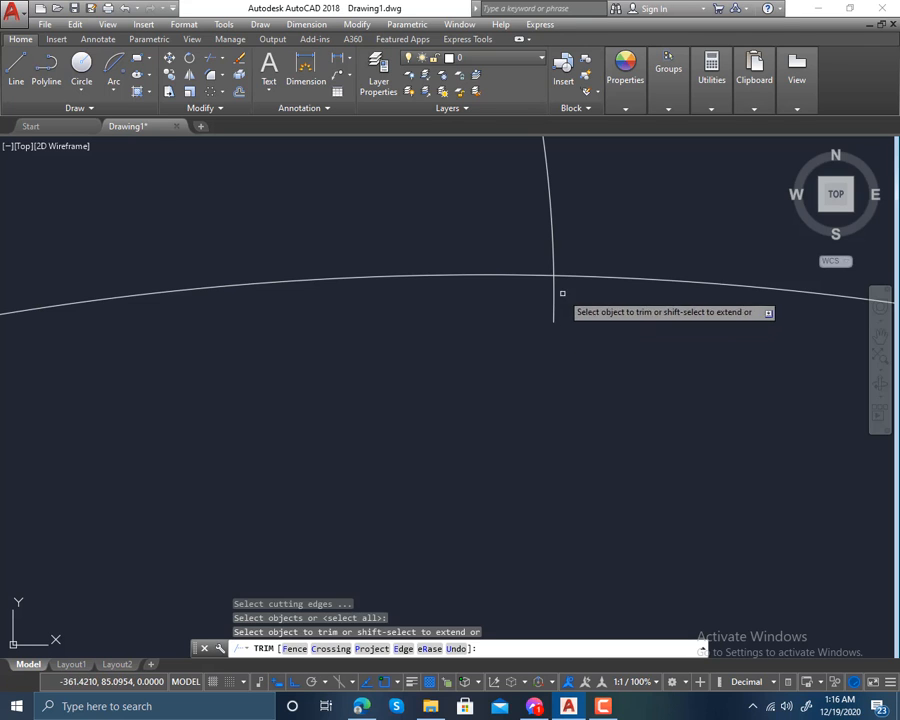
left_click(560, 292)
left_click(488, 348)
scroll(320, 352, "down", 2)
middle_click_drag(320, 352, 492, 384)
scroll(505, 320, "up", 2)
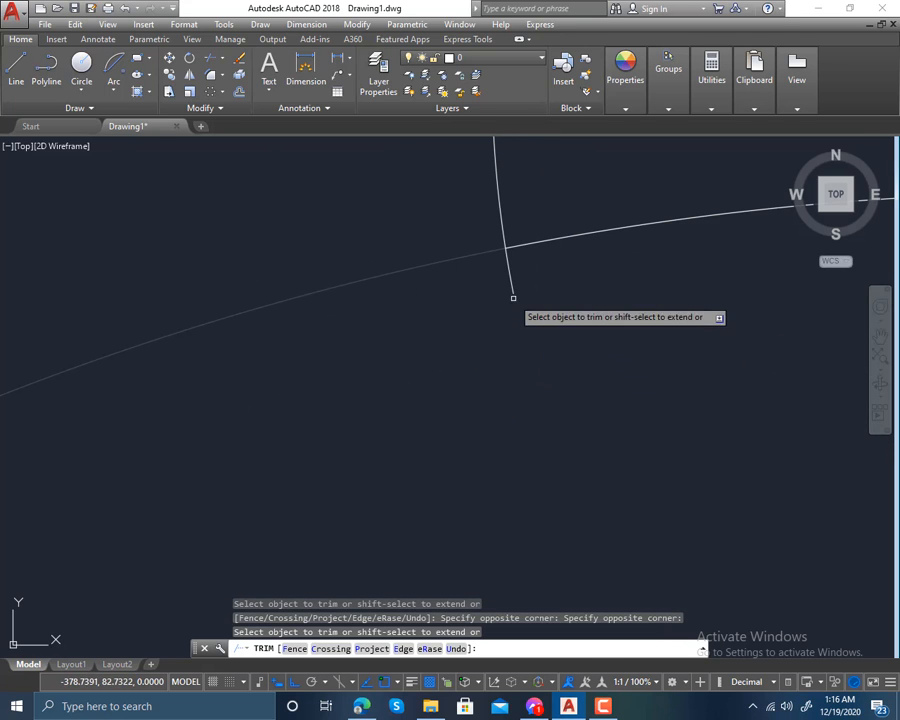
scroll(495, 307, "down", 4)
key("Escape")
key("Escape")
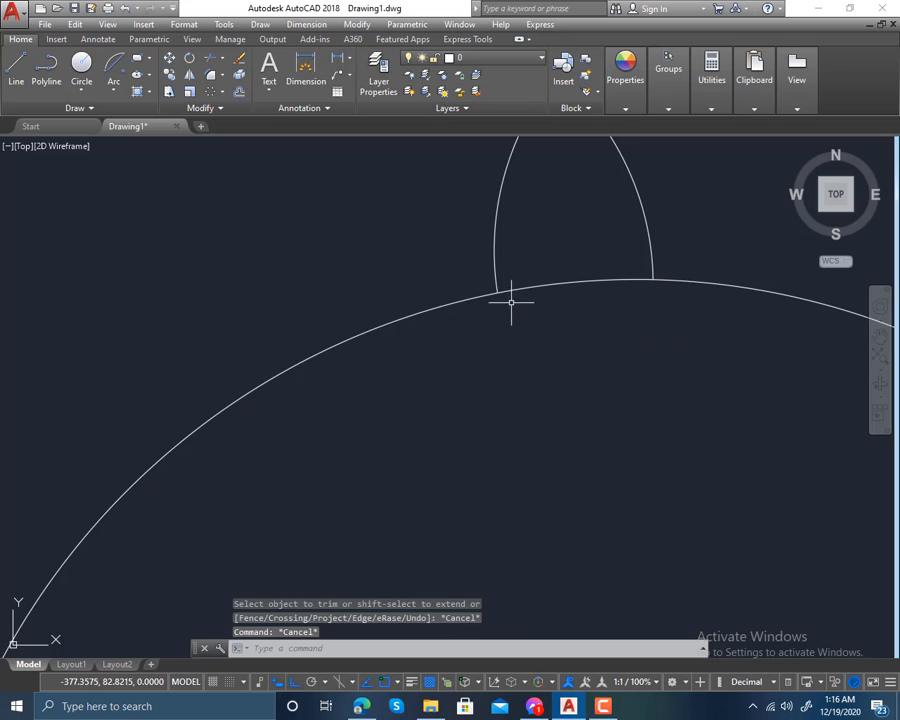
- Fillet the corner between the left tooth flank and the root circle with a radius of 1.25
middle_click_drag(502, 297, 507, 405)
scroll(507, 405, "up", 5)
mouse_move(500, 362)
middle_mouse_down()
mouse_move(495, 420)
mouse_move(535, 443)
middle_mouse_up()
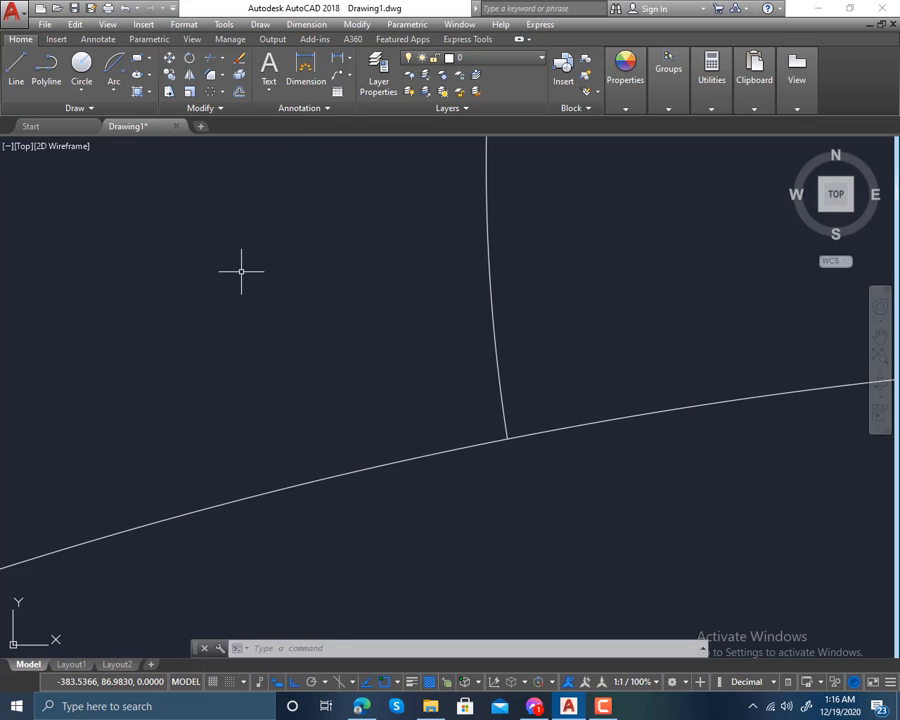
key("Return")
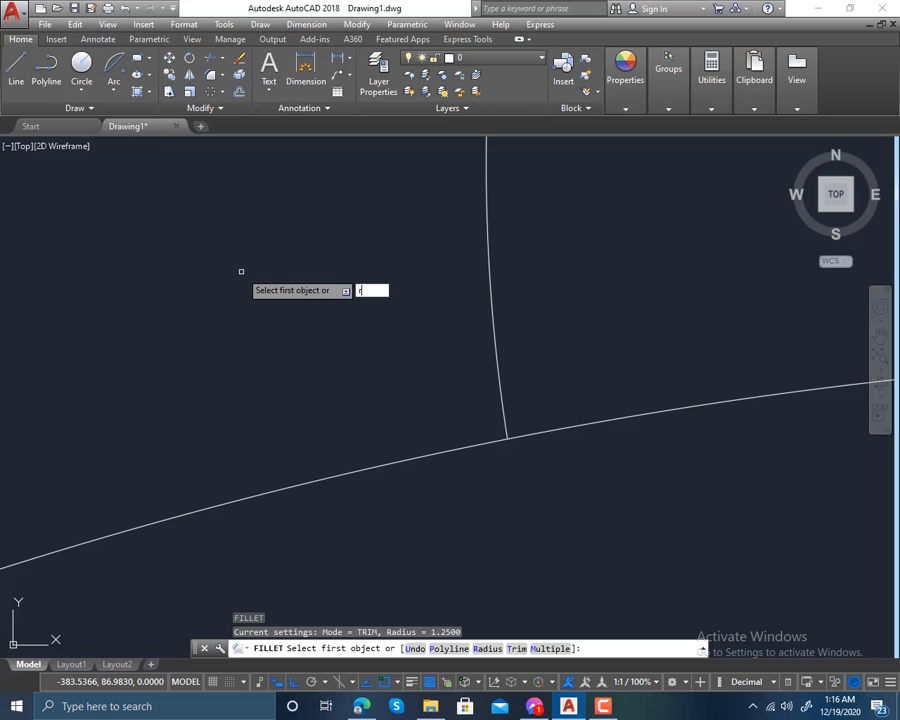
type("r")
key("Return")
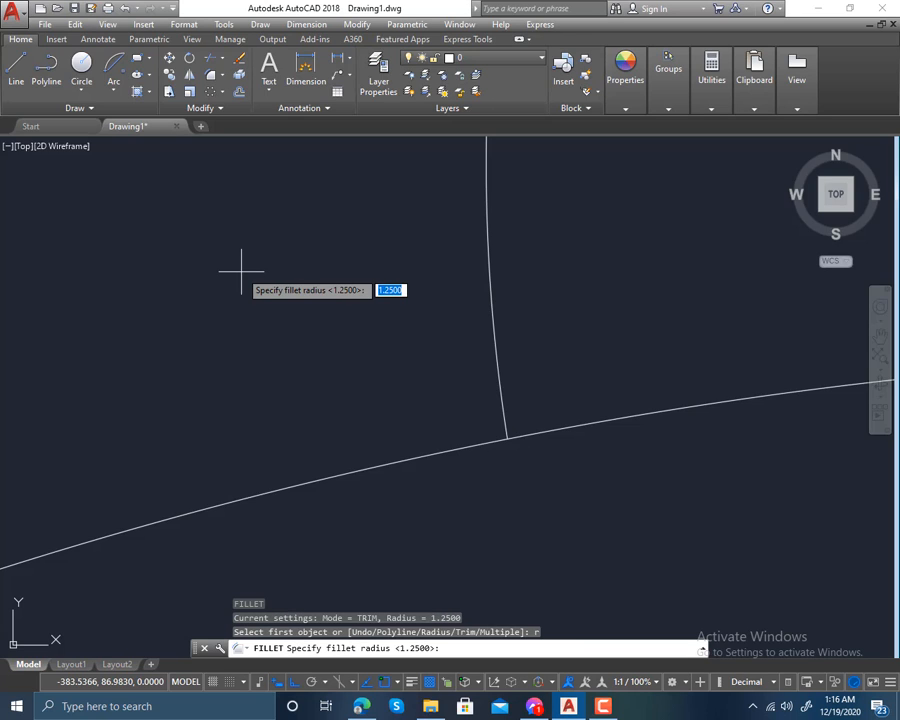
key("Return")
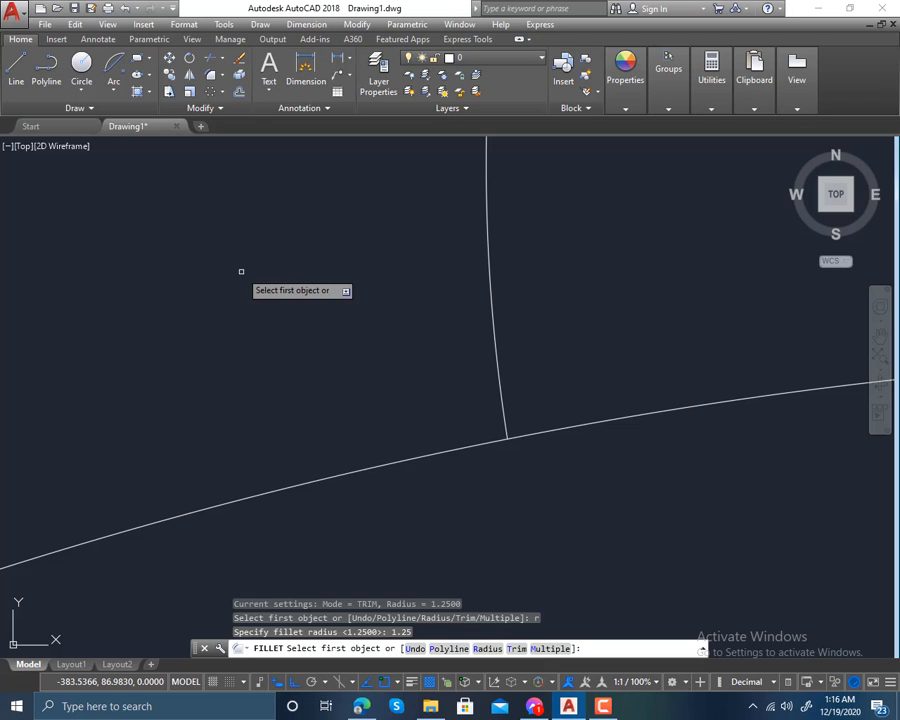
left_click(497, 380)
left_click(498, 437)
scroll(510, 430, "down", 3)
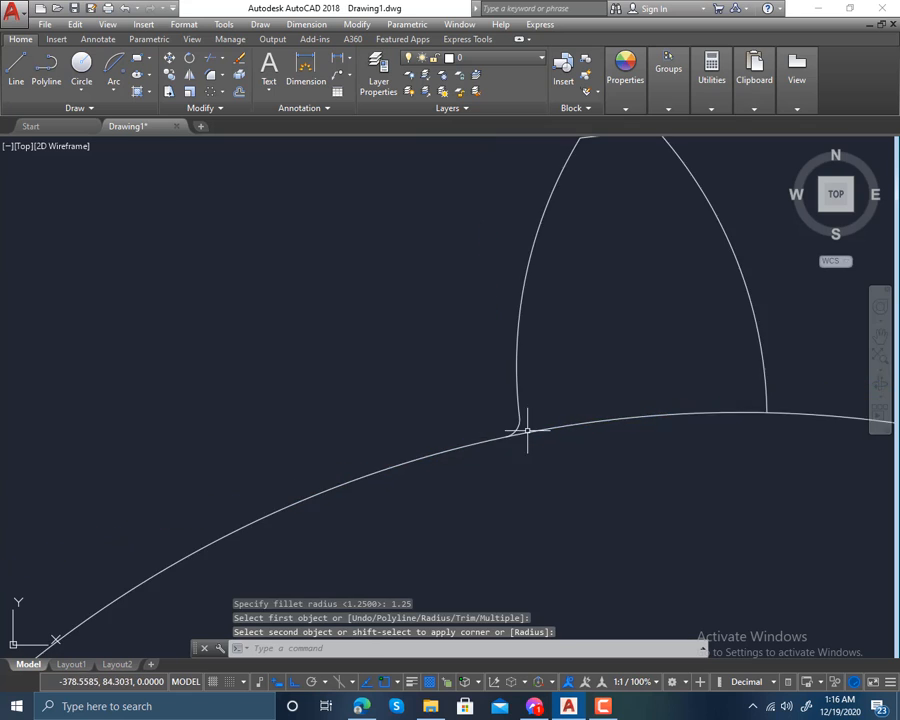
- Fillet the corner between the right tooth flank and the root circle with the same 1.25 radius
scroll(474, 441, "up", 4)
key("Return")
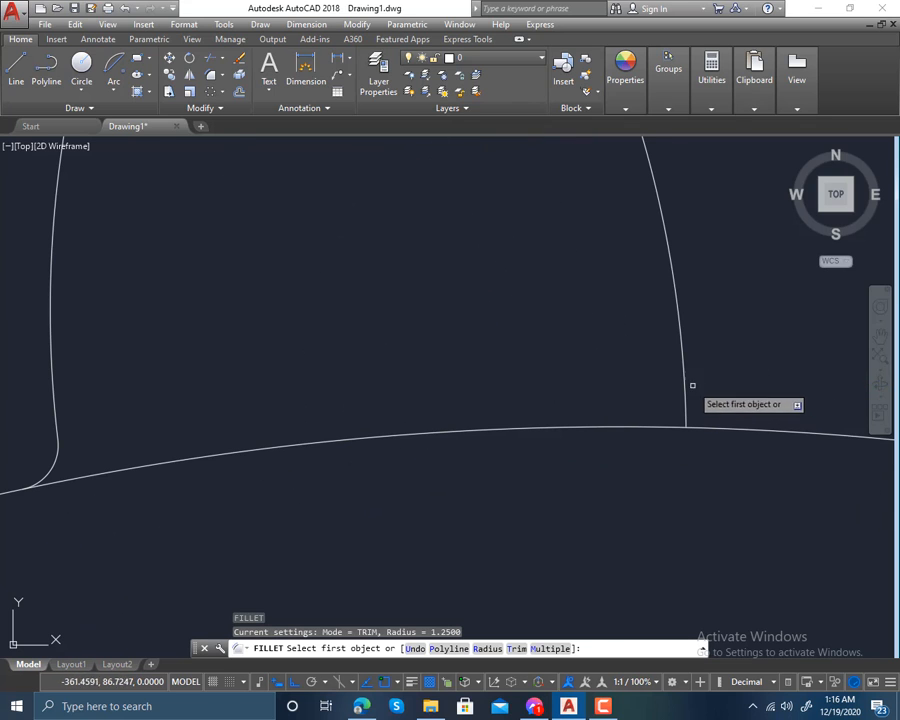
left_click(684, 383)
left_click(728, 426)
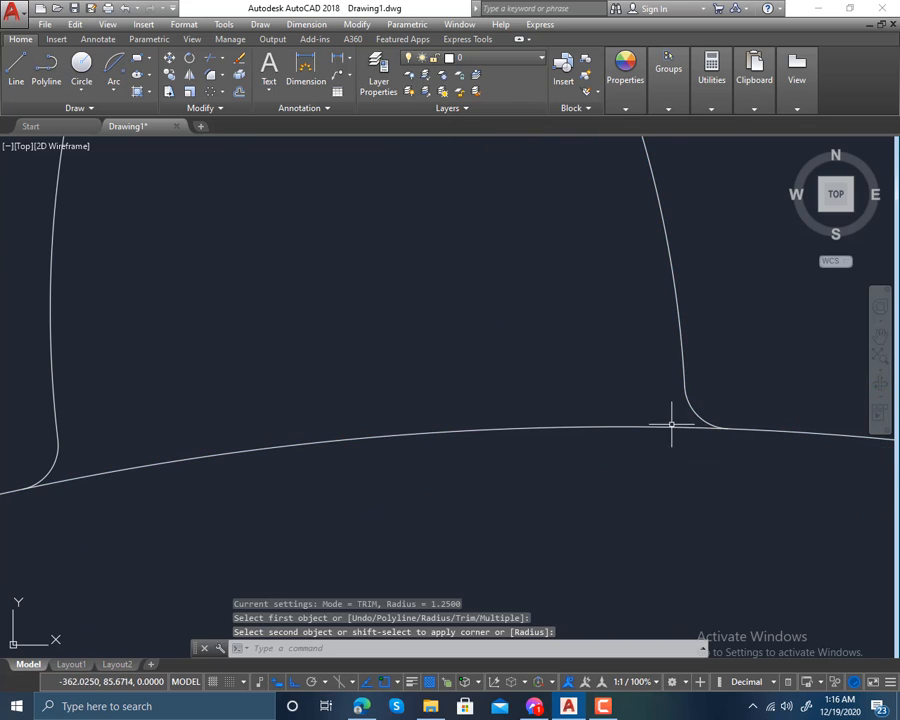
scroll(581, 444, "down", 6)
mouse_move(540, 438)
middle_mouse_down()
mouse_move(349, 500)
mouse_move(410, 406)
mouse_move(376, 430)
mouse_move(372, 464)
mouse_move(358, 388)
mouse_move(352, 469)
middle_mouse_up()
scroll(365, 492, "up", 3)
scroll(350, 504, "down", 2)
scroll(375, 464, "down", 2)
scroll(357, 457, "up", 4)
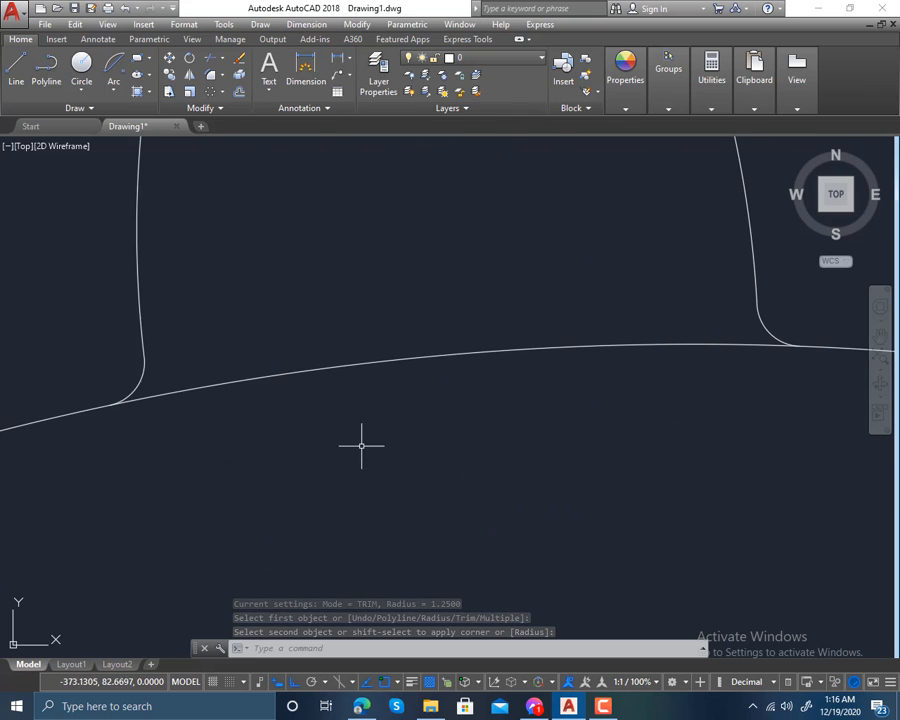
mouse_move(407, 397)
middle_mouse_down()
mouse_move(406, 432)
mouse_move(370, 462)
middle_mouse_up()
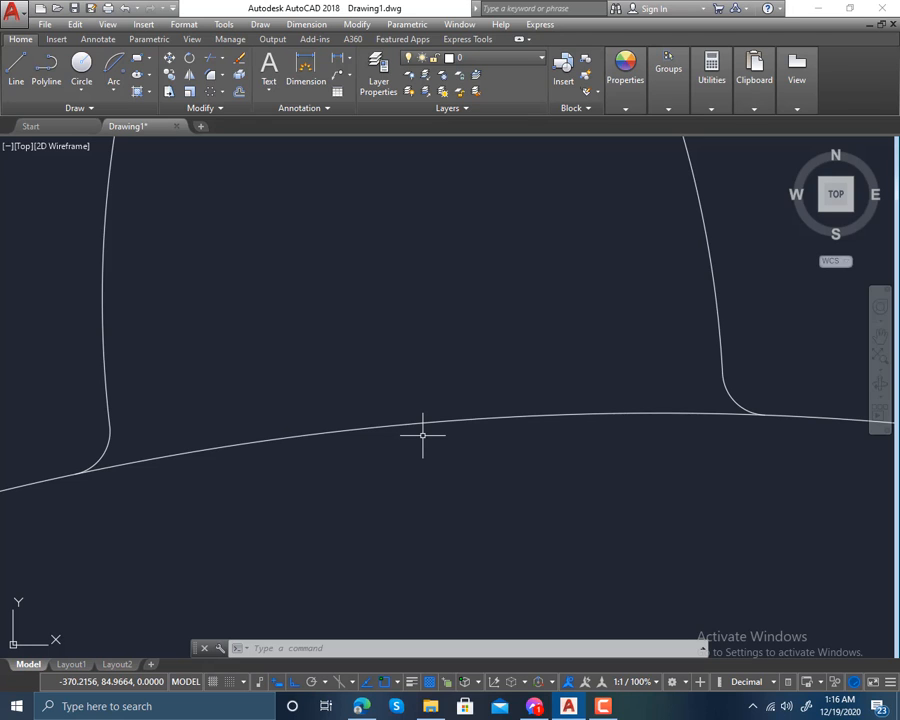
- Trim the root circle's arc between the two fillets beneath the tooth
key("Return")
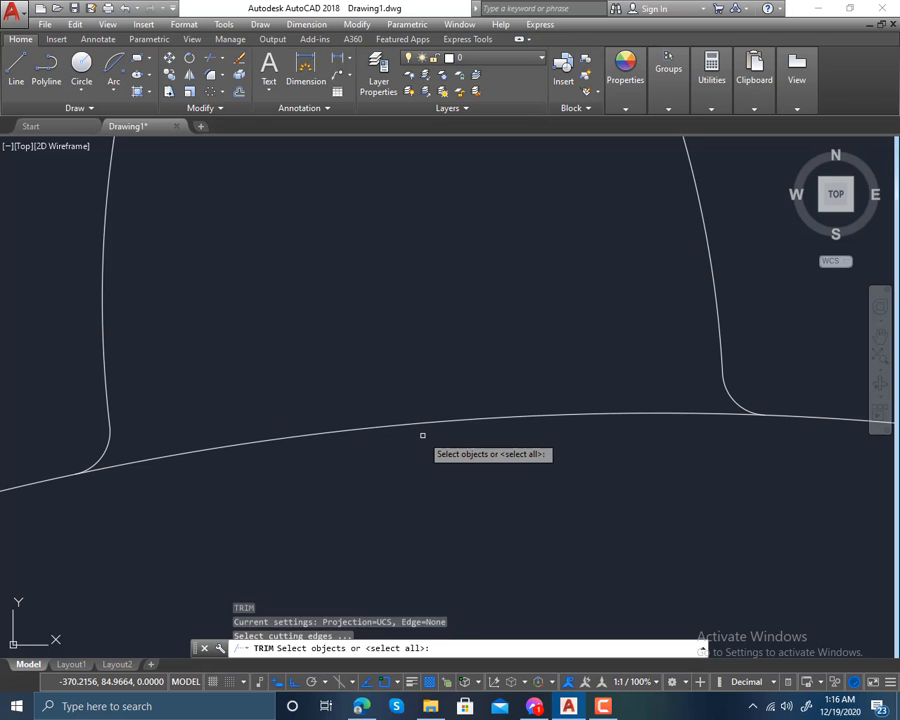
key("Return")
left_click_drag(461, 373, 420, 503)
scroll(421, 502, "down", 12)
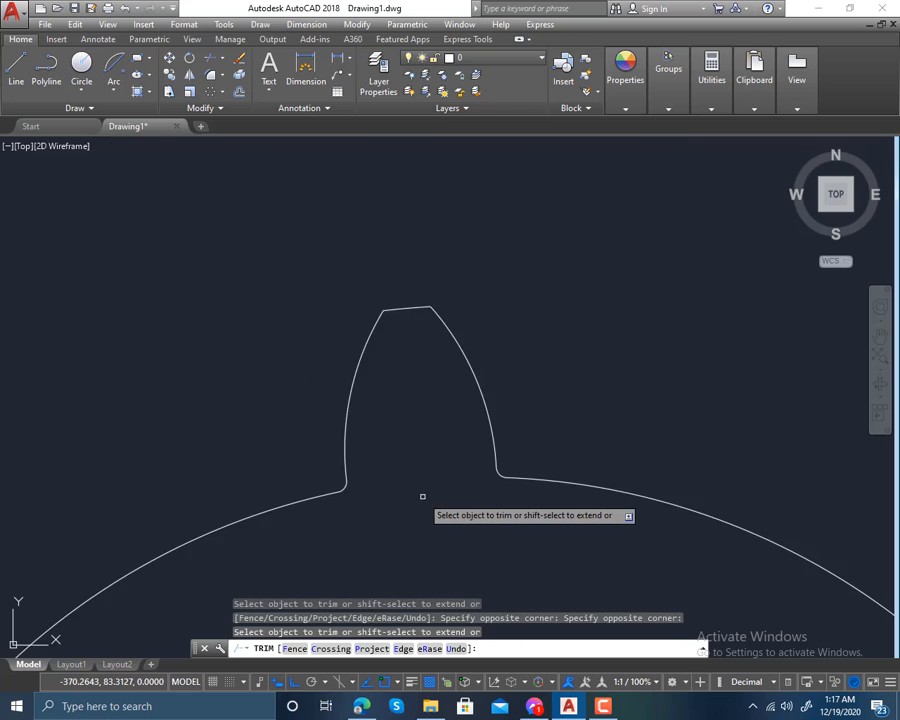
middle_click_drag(426, 498, 462, 294)
key("Escape")
key("Escape")
- Inspect the finished tooth profile and its filleted junctions with the root circle
middle_click_drag(443, 370, 393, 337)
scroll(419, 278, "up", 4)
middle_click_drag(419, 278, 422, 430)
scroll(433, 334, "up", 2)
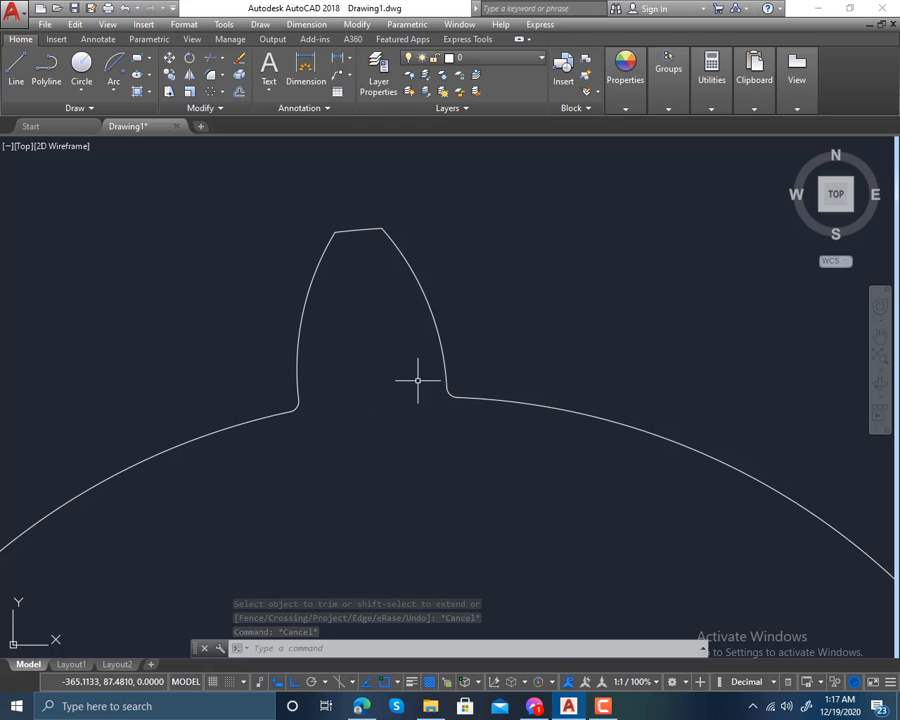
scroll(363, 349, "down", 4)
middle_click_drag(376, 376, 436, 191)
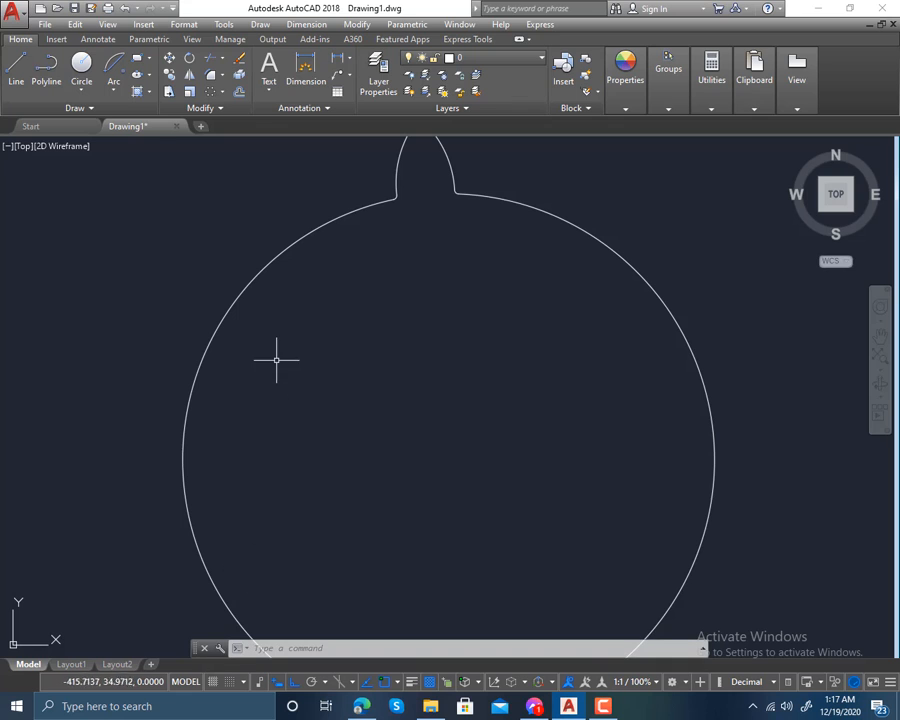
mouse_move(276, 360)
middle_mouse_down()
mouse_move(220, 507)
mouse_move(325, 378)
mouse_move(299, 434)
middle_mouse_up()
scroll(362, 366, "up", 4)
middle_click_drag(362, 366, 359, 504)
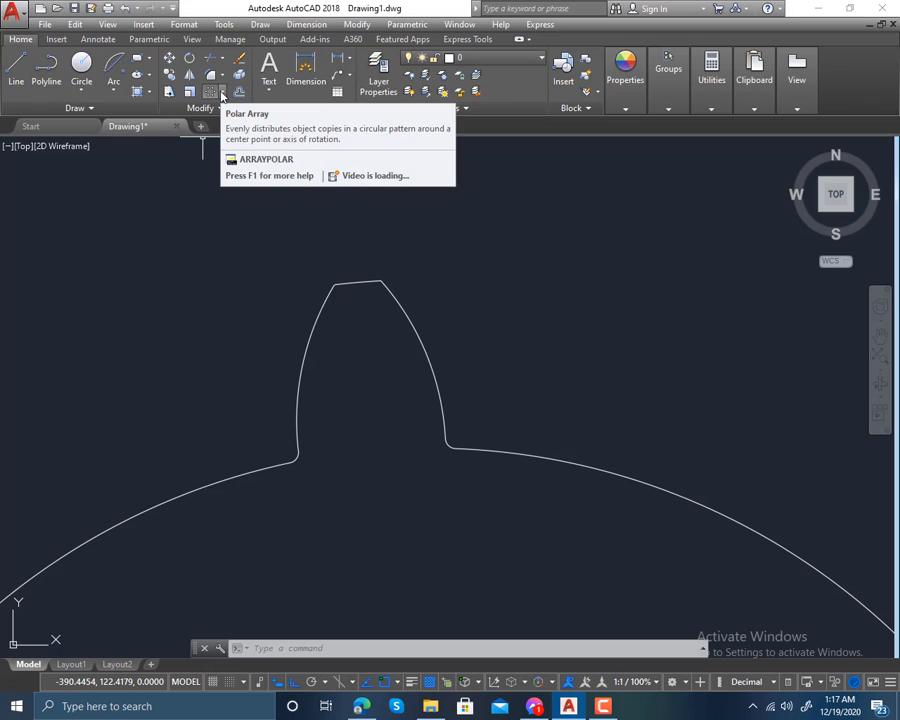
- Create a polar array of the tooth's tip, both flanks and both root fillets about the root circle's center
left_click(222, 93)
left_click(222, 169)
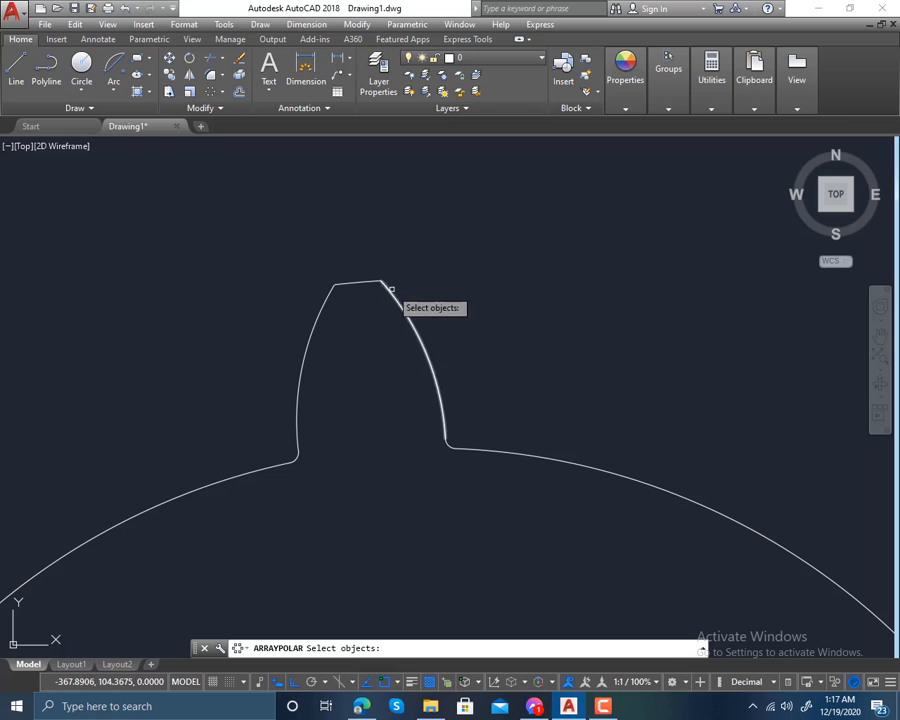
left_click(443, 261)
left_click(261, 345)
scroll(317, 460, "up", 4)
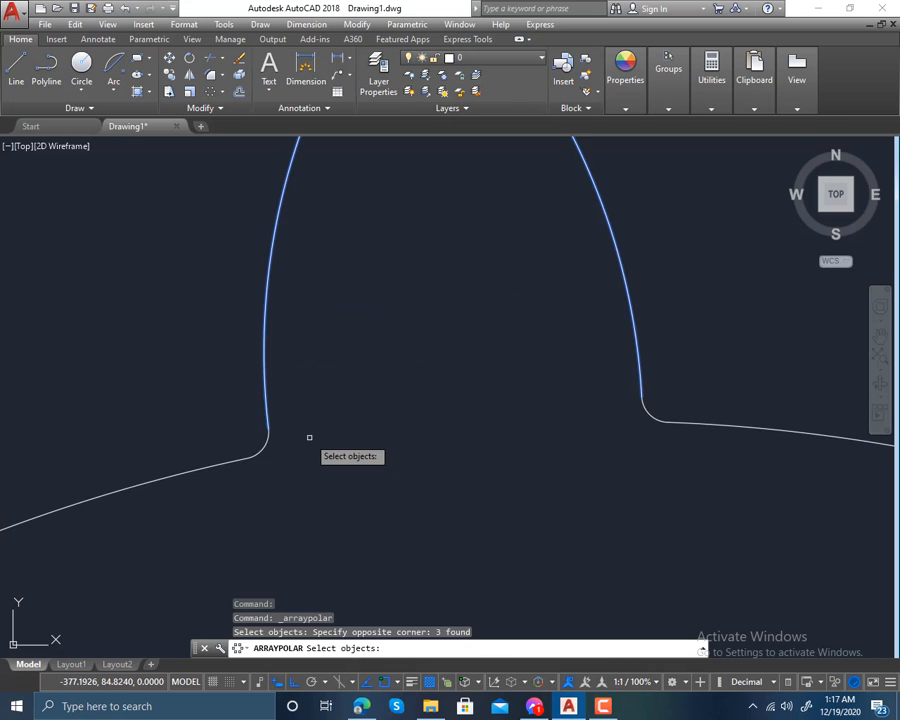
left_click(196, 449)
scroll(233, 452, "down", 2)
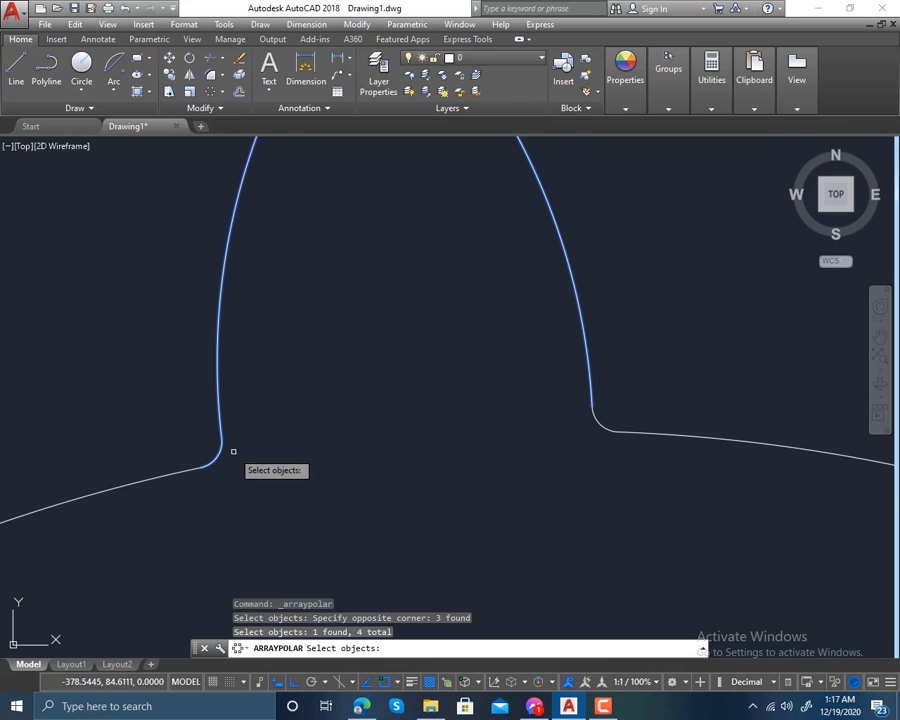
left_click(597, 420)
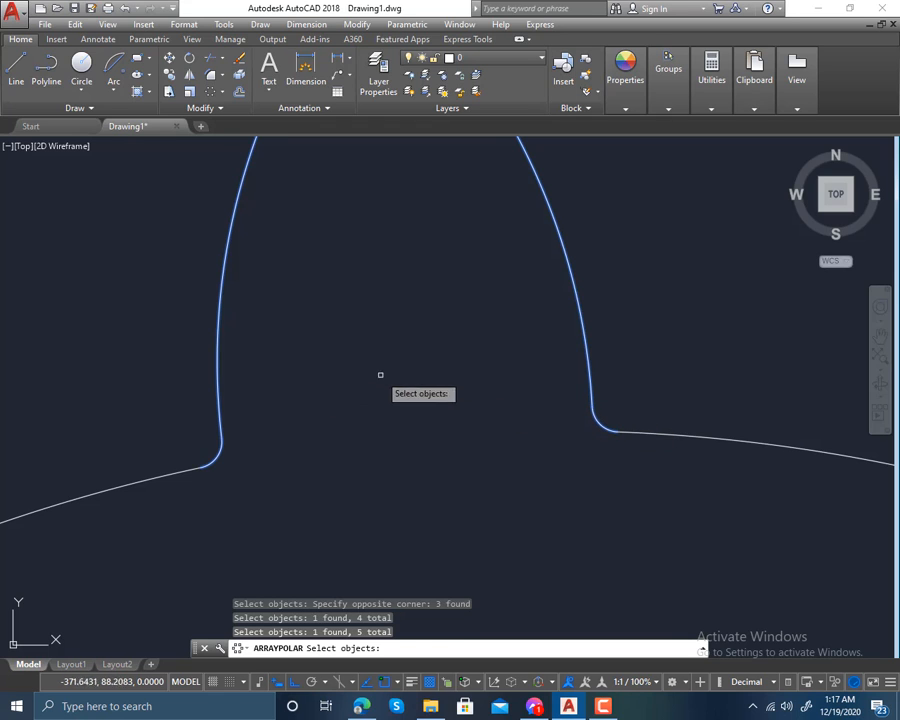
scroll(413, 500, "down", 4)
middle_click_drag(412, 472, 459, 322)
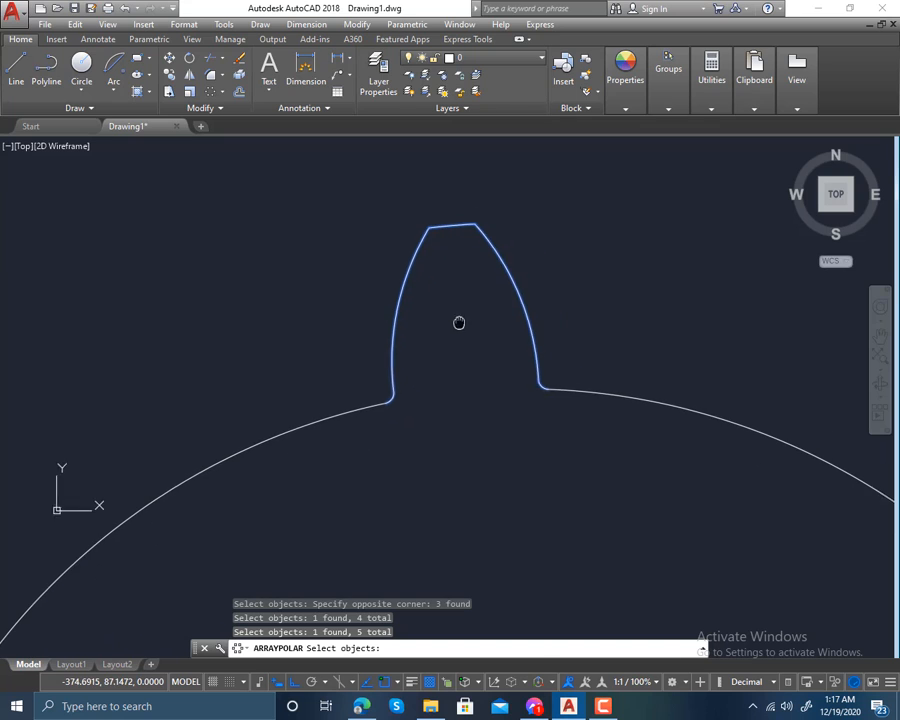
key("Return")
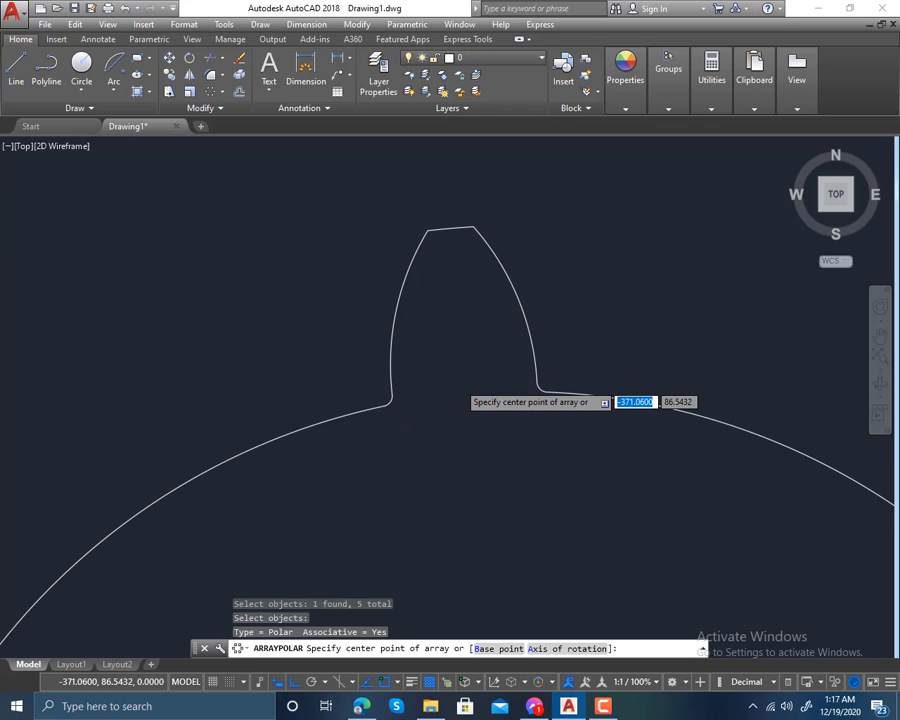
scroll(470, 400, "down", 5)
middle_click_drag(480, 413, 506, 257)
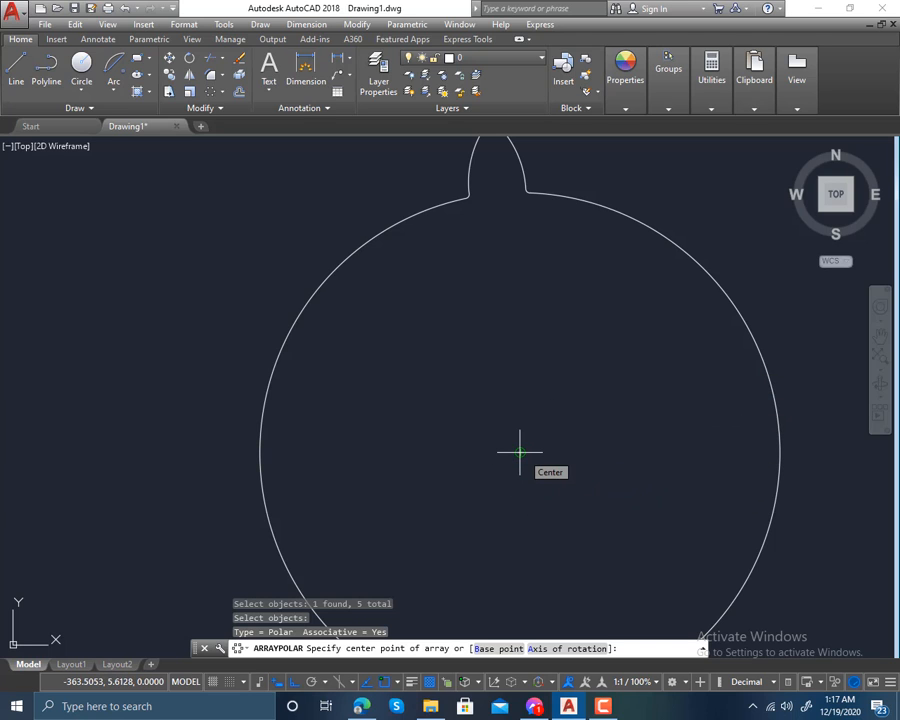
left_click(520, 452)
- Set the polar array to 18 items over the full 360 degrees and finish it
mouse_move(436, 334)
middle_mouse_down()
mouse_move(508, 354)
mouse_move(424, 343)
middle_mouse_up()
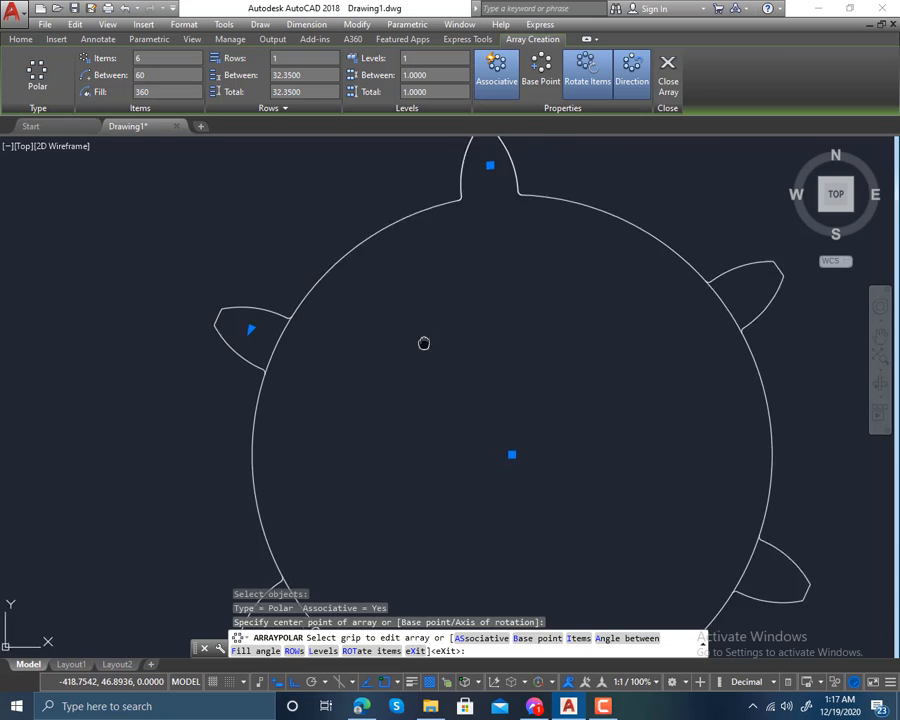
mouse_move(422, 526)
middle_mouse_down()
mouse_move(455, 378)
mouse_move(458, 417)
mouse_move(485, 368)
middle_mouse_up()
scroll(458, 417, "down", 2)
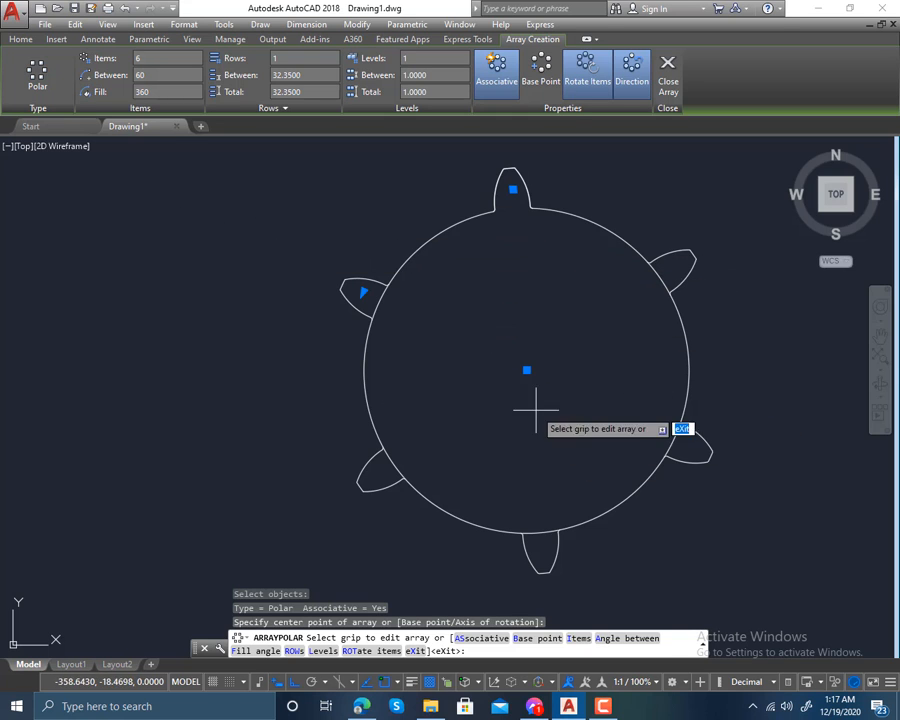
middle_click_drag(536, 364, 516, 392)
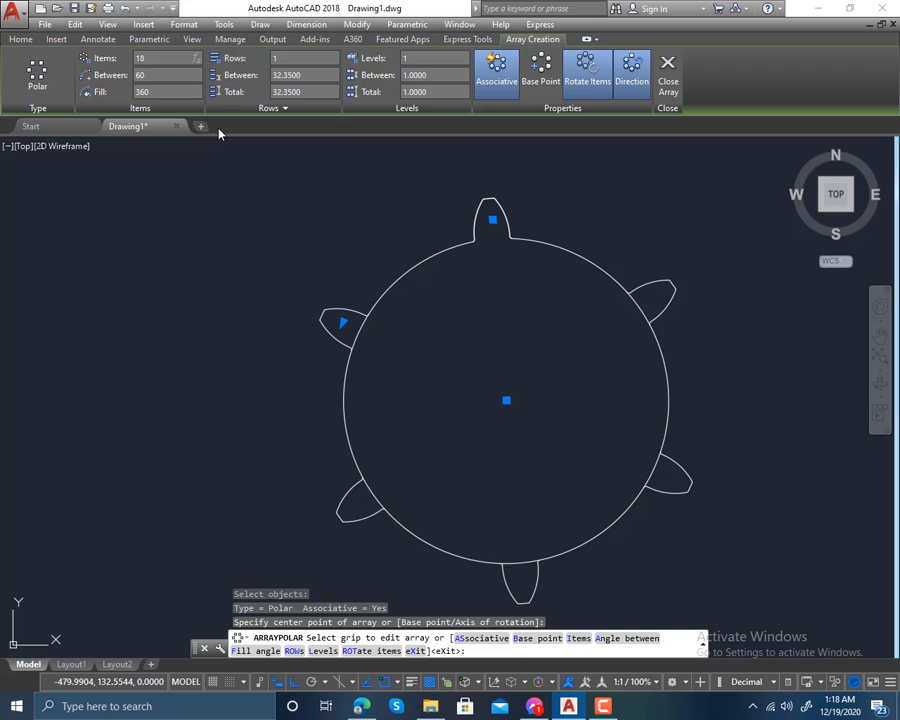
key("Return")
middle_click_drag(506, 305, 386, 317)
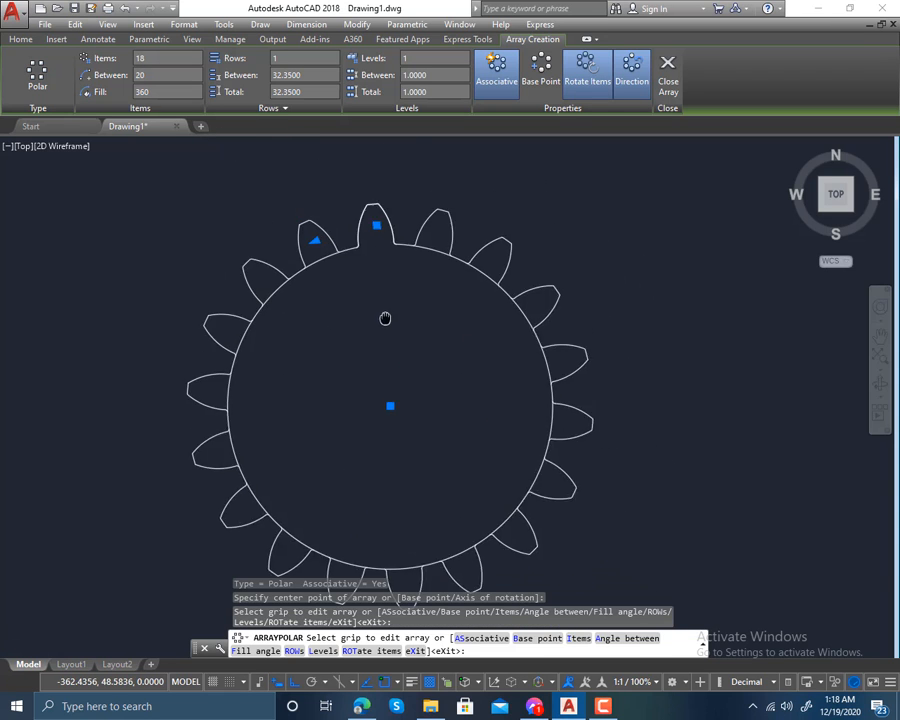
scroll(406, 300, "up", 5)
scroll(406, 300, "down", 3)
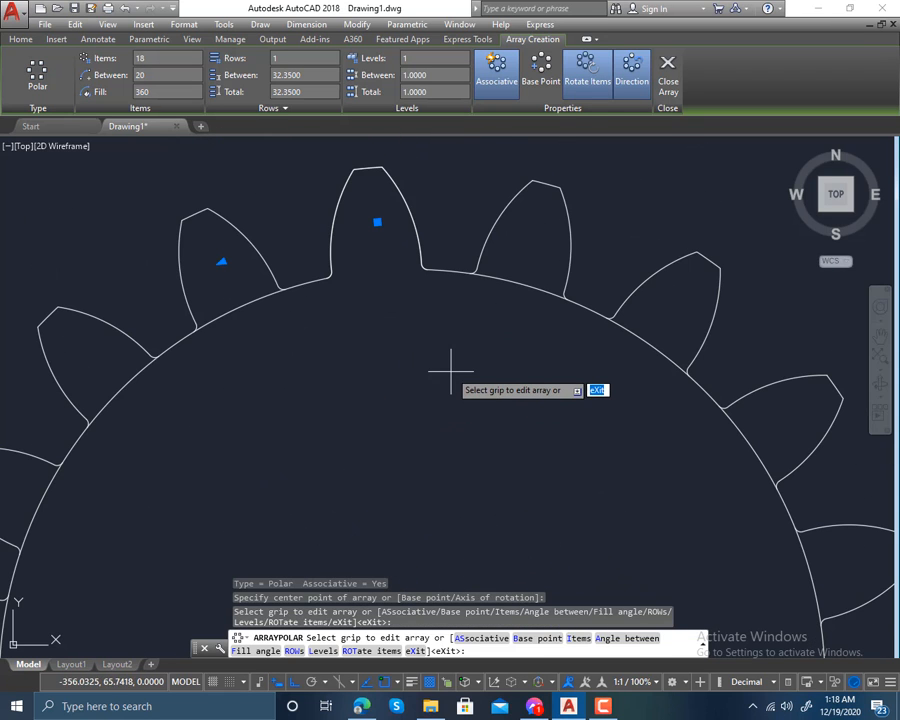
key("Return")
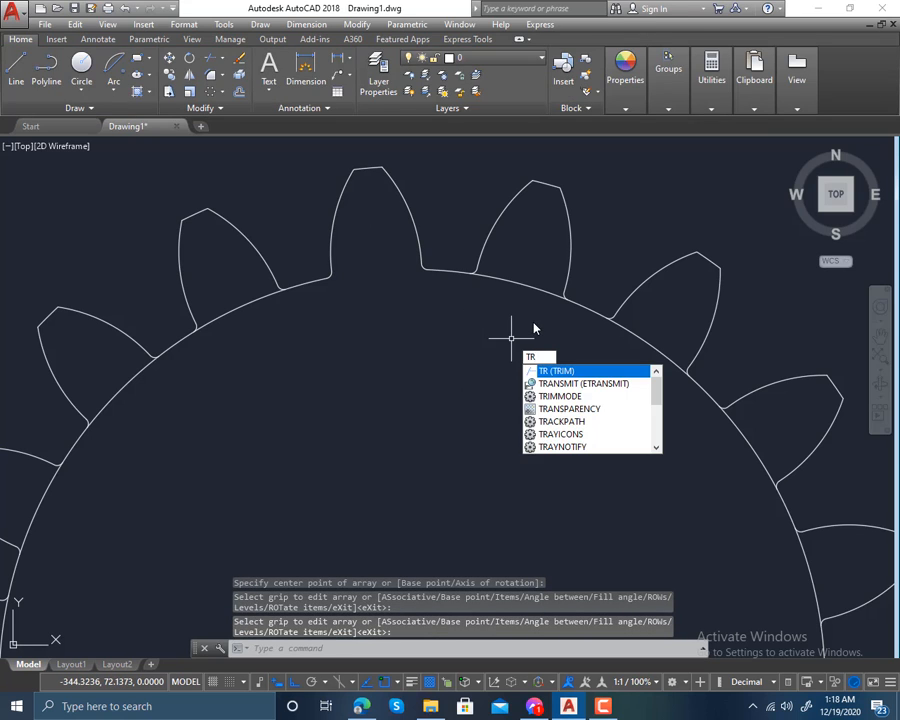
- Trim the root circle beneath the first three teeth clockwise from the original top tooth
key("Return")
key("Return")
scroll(532, 307, "up", 2)
left_click(556, 237)
left_click(496, 309)
scroll(770, 349, "up", 2)
left_click(770, 349)
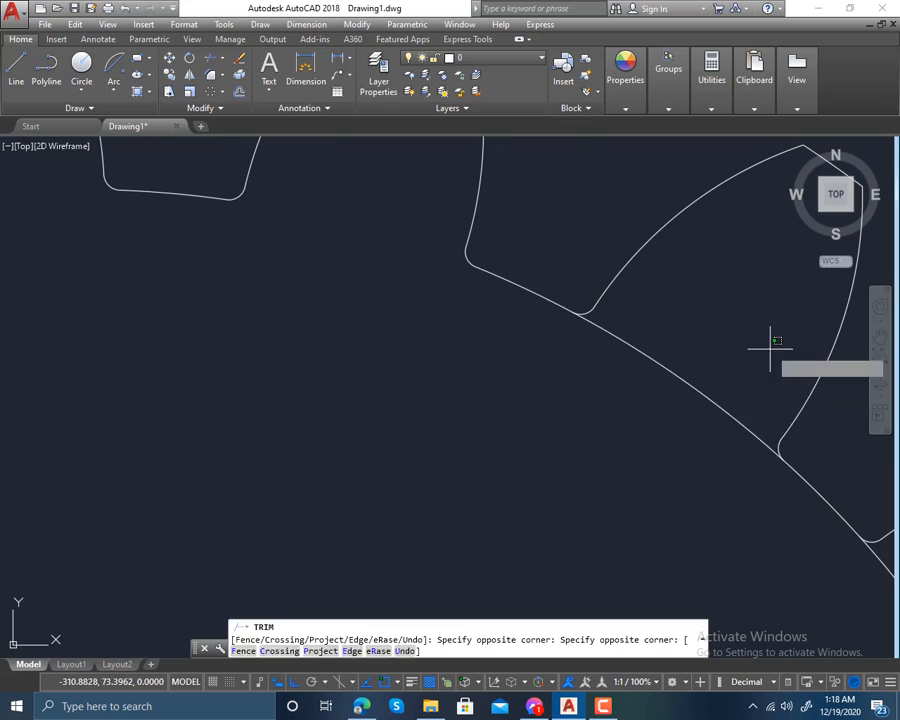
left_click(679, 412)
middle_click_drag(725, 468, 484, 341)
left_click(770, 466)
left_click(680, 492)
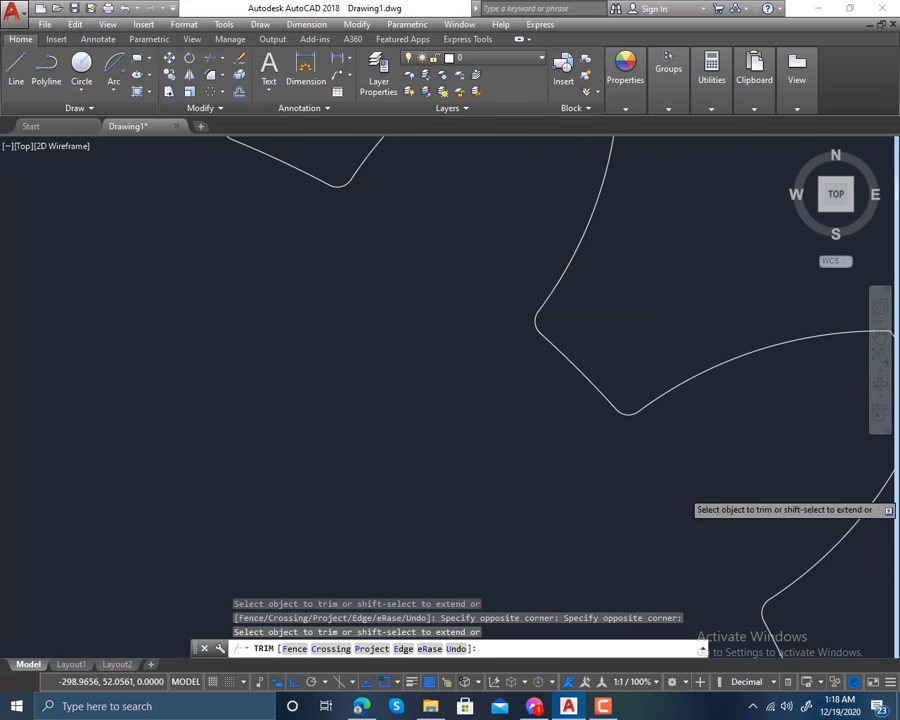
- Trim the root circle beneath the next two teeth on the gear's right side
scroll(684, 494, "down", 5)
middle_click_drag(688, 600, 633, 412)
scroll(636, 411, "up", 5)
left_click(772, 380)
left_click(716, 503)
middle_click_drag(716, 500, 578, 180)
left_click(725, 508)
left_click(509, 507)
- Try to trim the root circle beneath the following lower-right tooth, and undo that trim
middle_click_drag(576, 530, 699, 269)
left_click(744, 563)
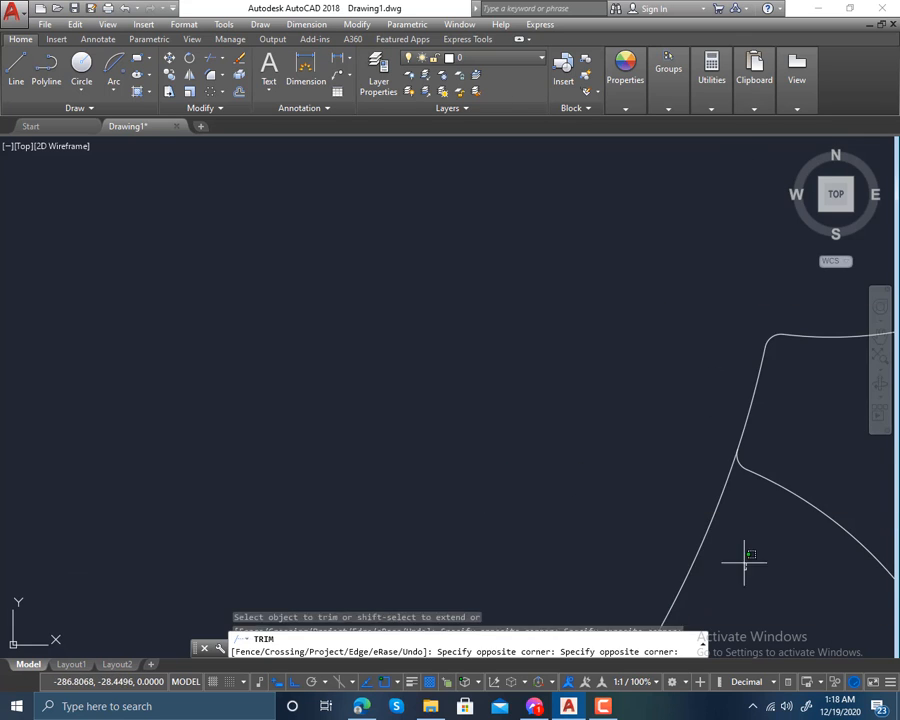
left_click(638, 477)
scroll(667, 426, "down", 5)
middle_click_drag(609, 550, 661, 464)
scroll(652, 463, "up", 5)
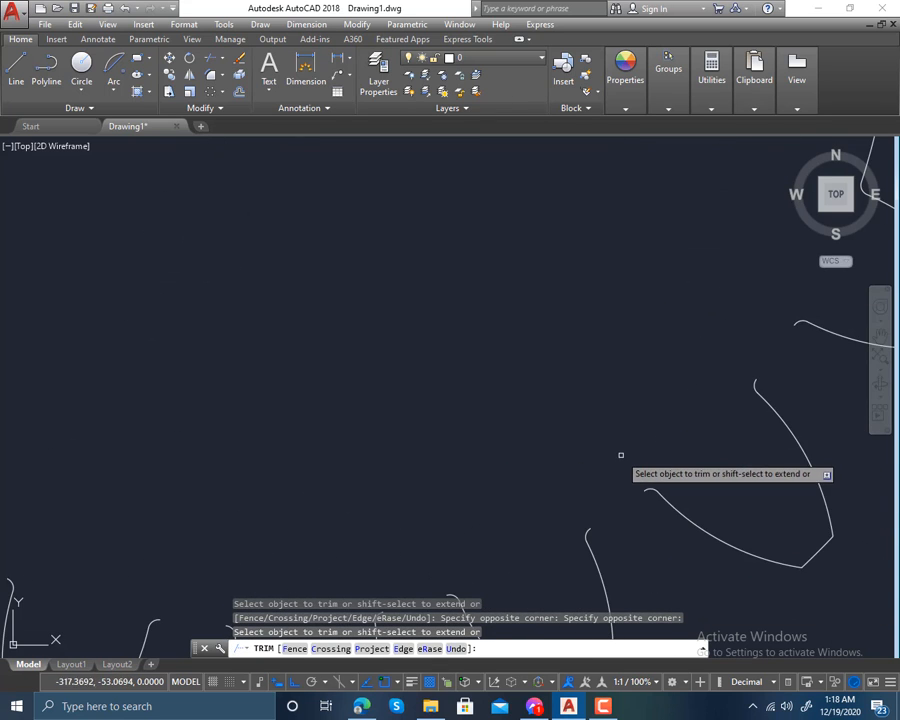
scroll(620, 456, "down", 5)
scroll(632, 458, "up", 7)
key("ctrl+z")
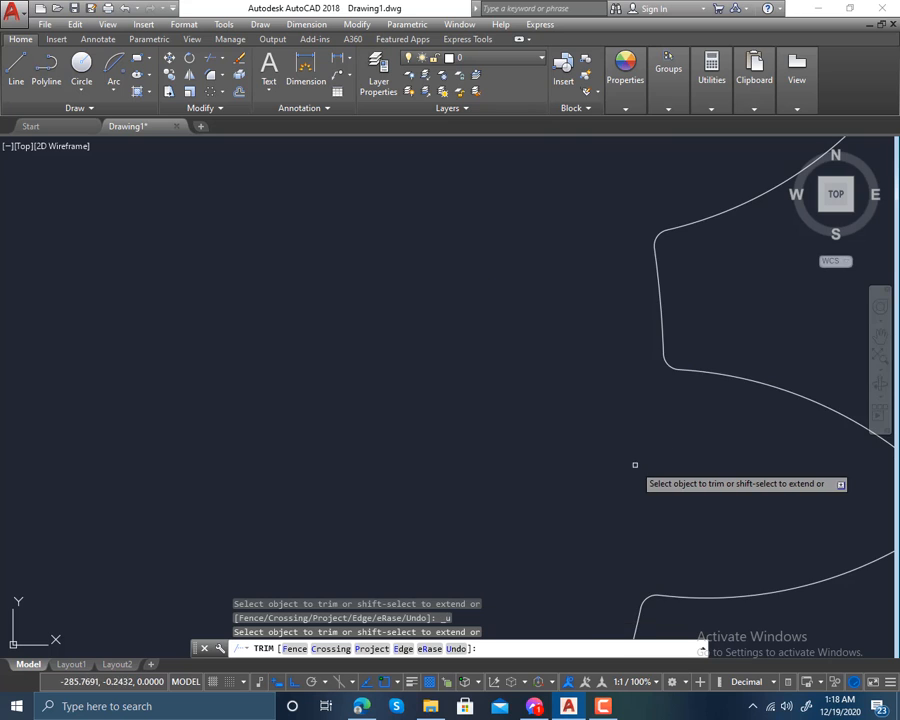
- Trim the root circle beneath the two lower-right teeth, continuing clockwise
scroll(634, 464, "down", 8)
scroll(675, 343, "up", 3)
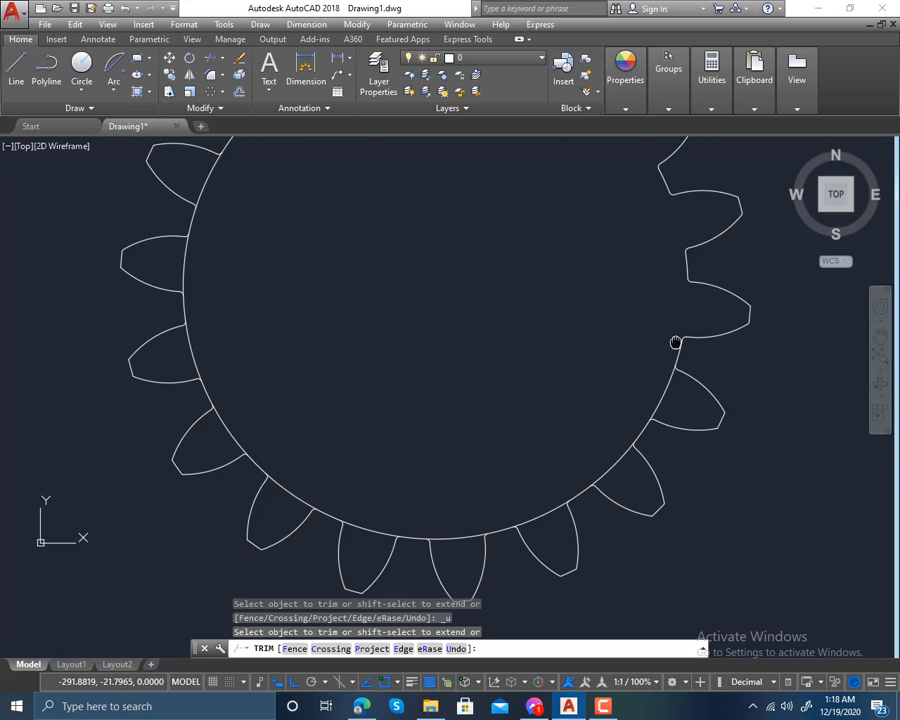
scroll(675, 343, "up", 5)
left_click(643, 331)
left_click(526, 358)
scroll(546, 410, "down", 3)
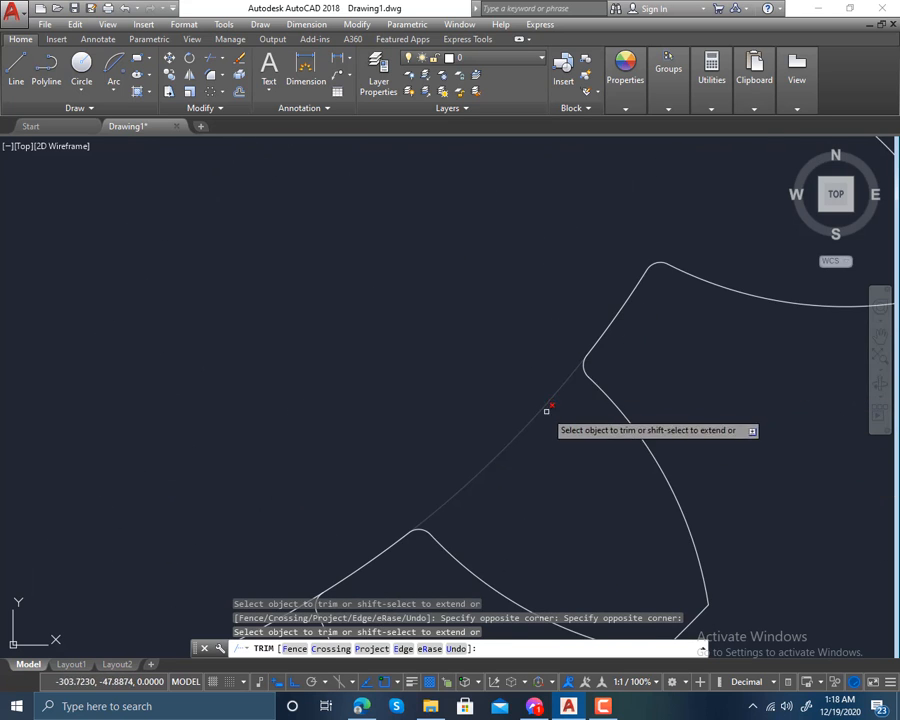
left_click(577, 438)
left_click(450, 394)
- Trim the root circle beneath the three teeth at the bottom of the gear
middle_click_drag(486, 460, 815, 255)
left_click(581, 503)
left_click(502, 399)
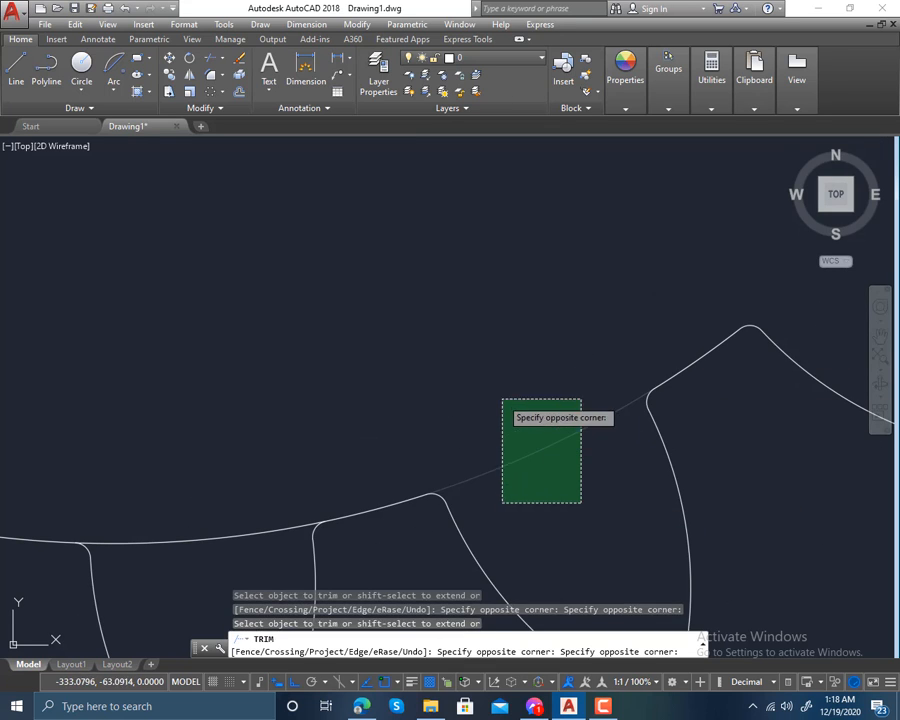
left_click(229, 575)
left_click(195, 474)
middle_click_drag(332, 504, 805, 463)
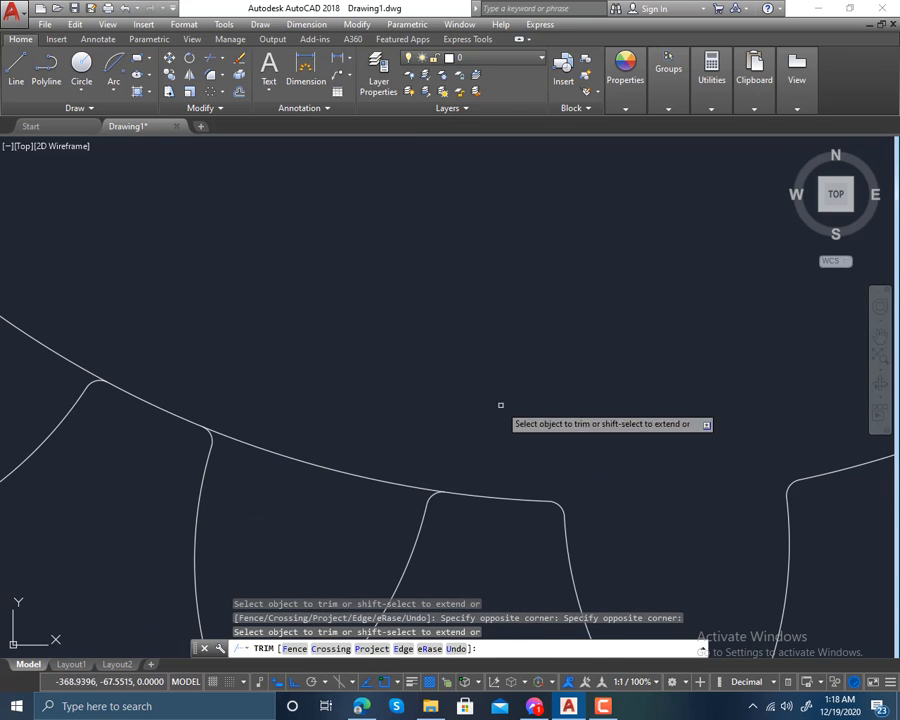
left_click(373, 418)
left_click(340, 490)
- Trim the root circle beneath the next three teeth on the gear's lower-left side
middle_click_drag(379, 466, 630, 668)
left_click(273, 470)
left_click(196, 546)
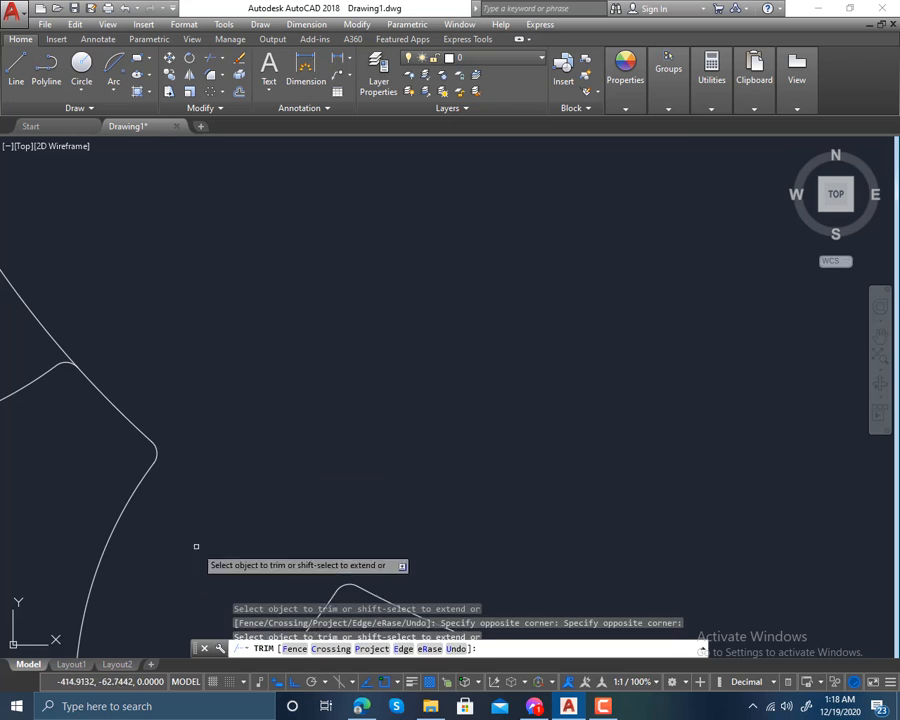
middle_click_drag(196, 546, 531, 652)
left_click(378, 414)
left_click(306, 468)
left_click(337, 340)
left_click(312, 382)
- Trim the root circle beneath the next two teeth on the gear's left side
scroll(400, 364, "down", 5)
middle_click_drag(423, 341, 401, 452)
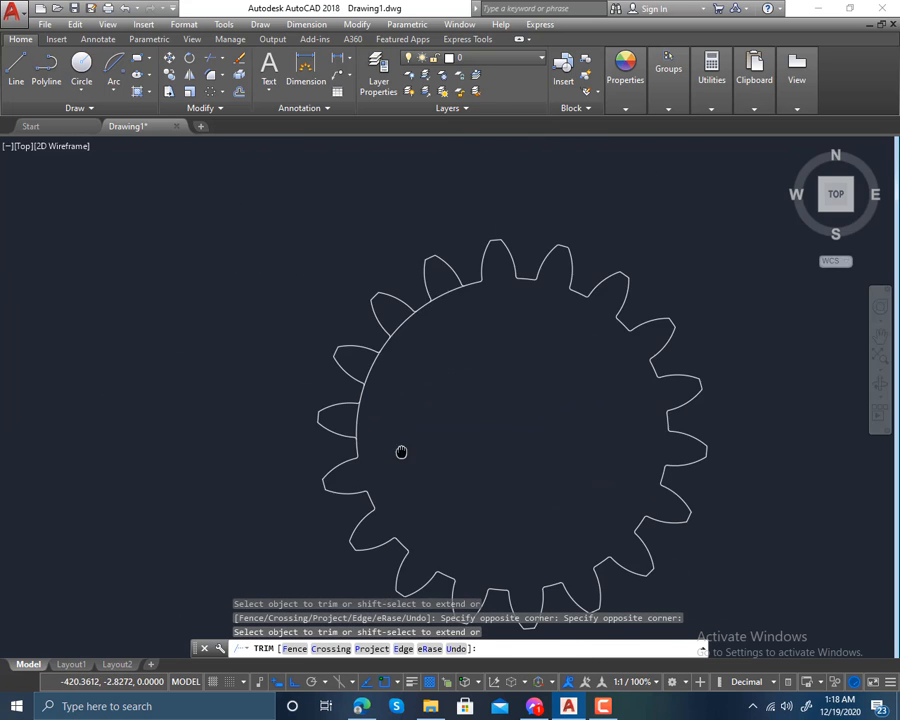
scroll(369, 446, "up", 5)
left_click(361, 322)
left_click(274, 346)
middle_click_drag(370, 245, 338, 396)
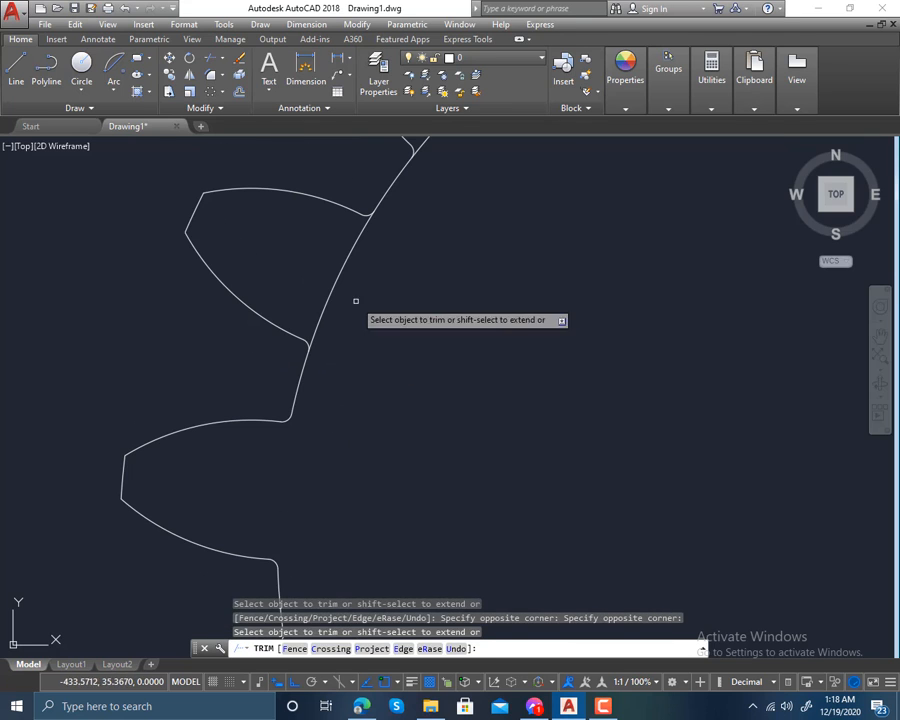
left_click(371, 257)
left_click(310, 311)
- Trim the root circle beneath the last two upper-left teeth and end the trimming
scroll(374, 336, "down", 5)
middle_click_drag(374, 336, 376, 289)
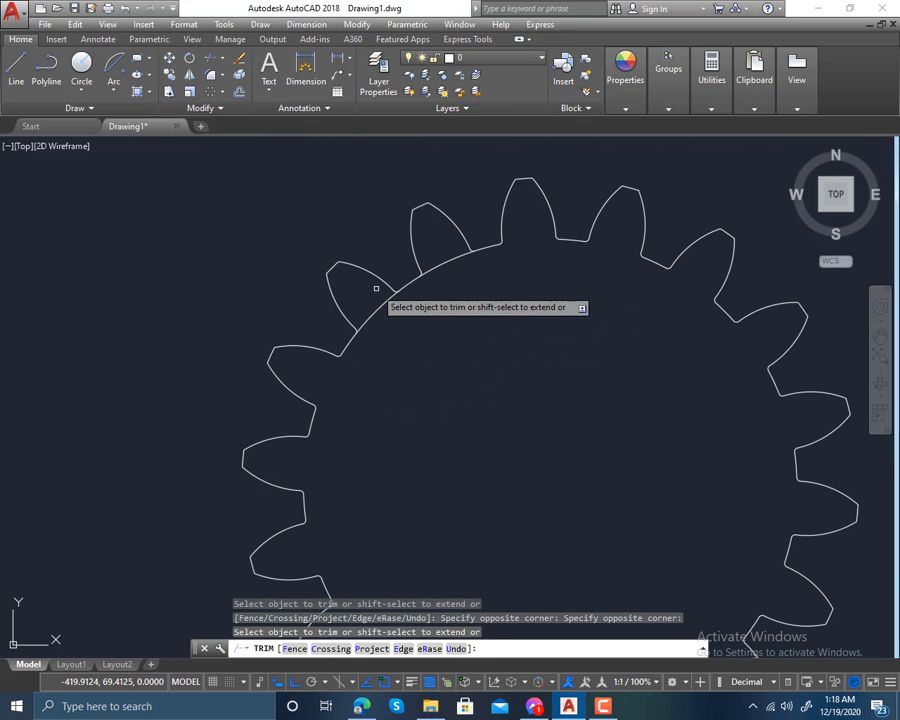
left_click(376, 289)
left_click(372, 330)
left_click(440, 259)
left_click(442, 288)
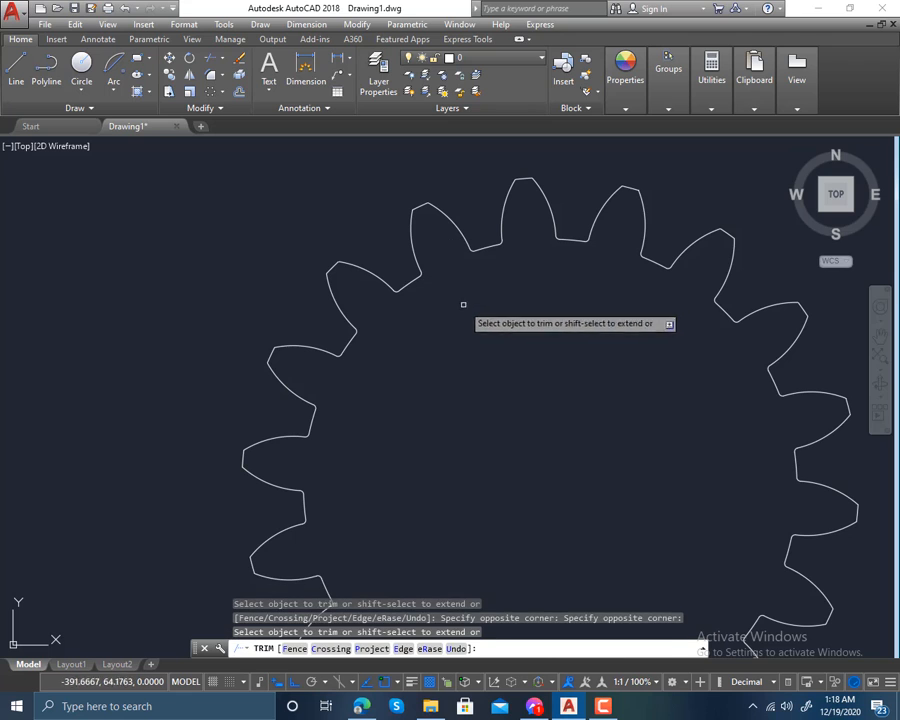
scroll(474, 353, "down", 6)
key("Escape")
- Draw a circle of radius 50 centred on the gear
middle_click_drag(372, 315, 450, 440)
scroll(357, 351, "up", 4)
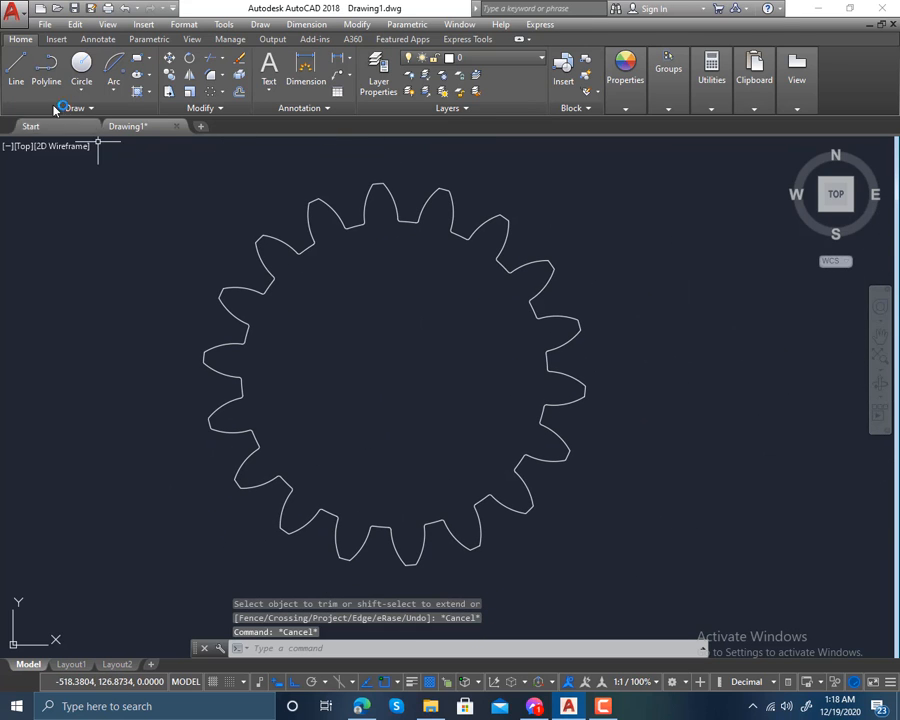
left_click(85, 65)
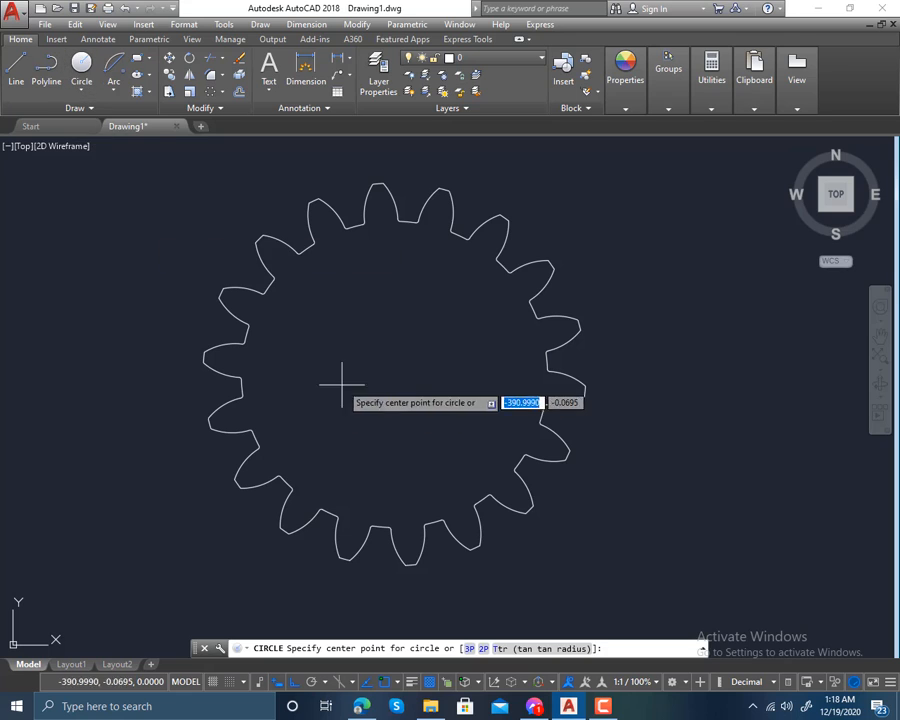
left_click(396, 374)
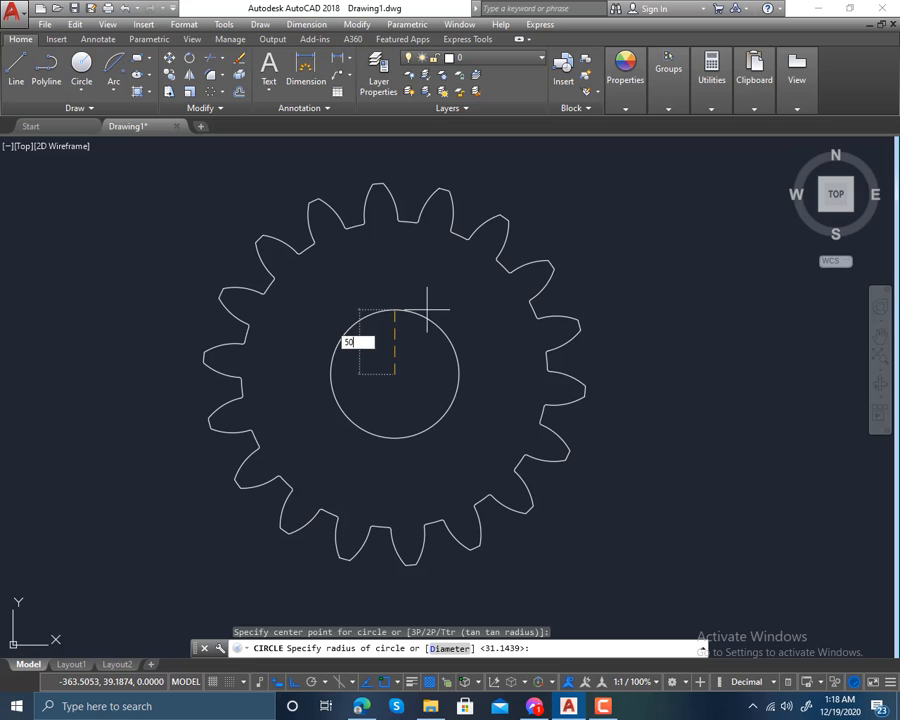
key("Return")
- Draw half a keyway outline from the circle's top point: 6 up, 8 to the right, and straight down past the circle
scroll(424, 357, "up", 4)
middle_click_drag(417, 376, 459, 544)
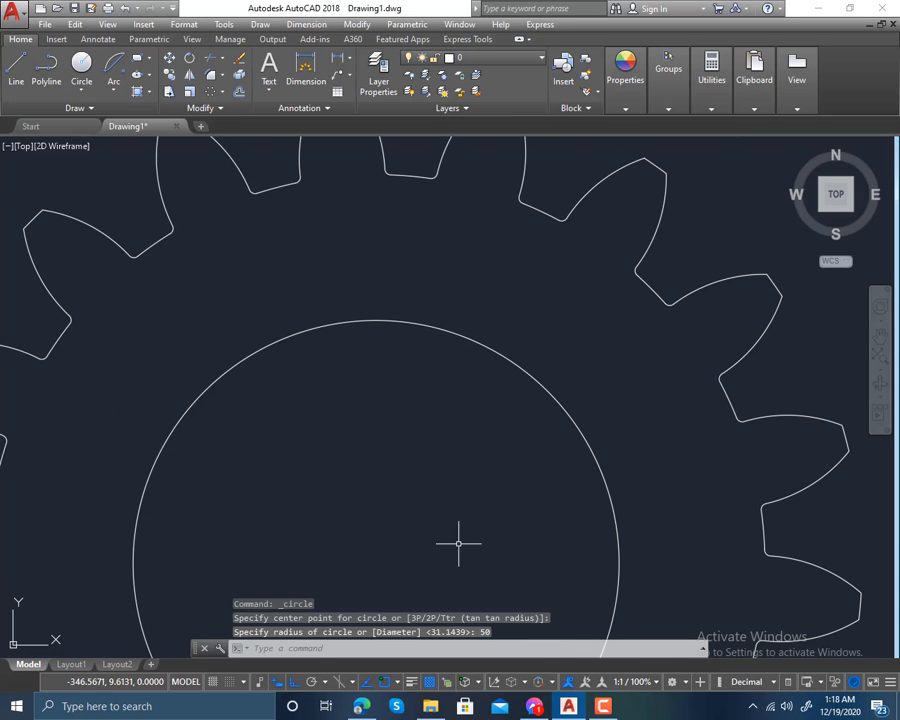
left_click(26, 72)
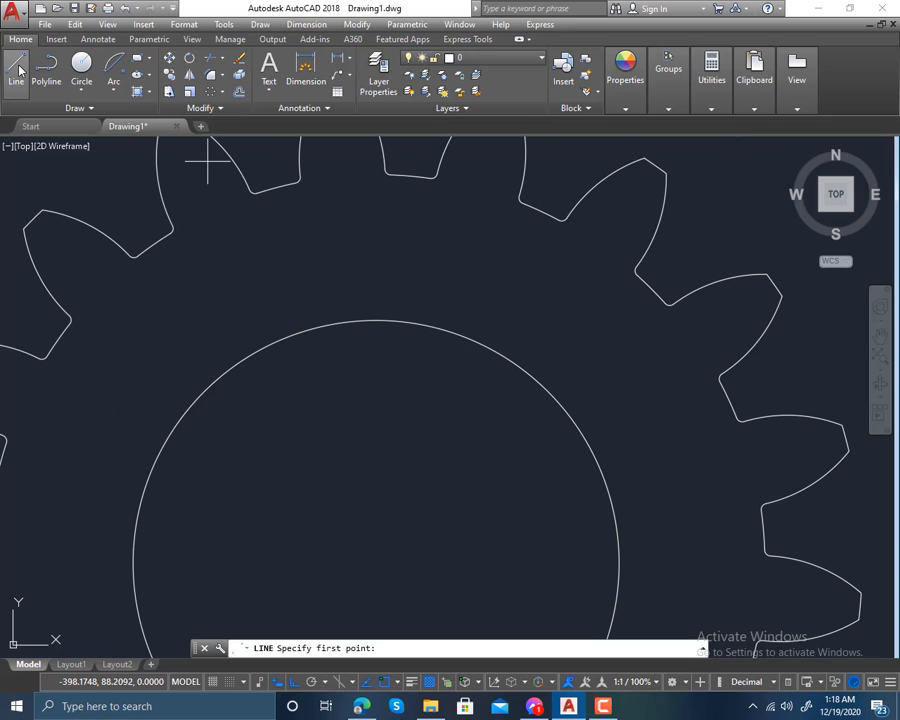
left_click(376, 321)
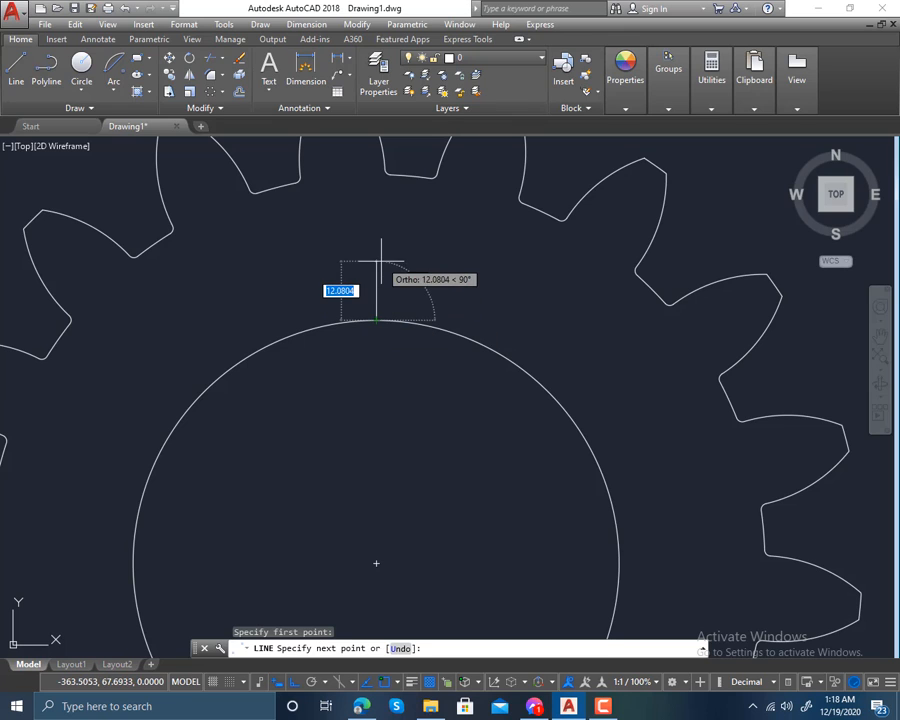
type("6")
key("Return")
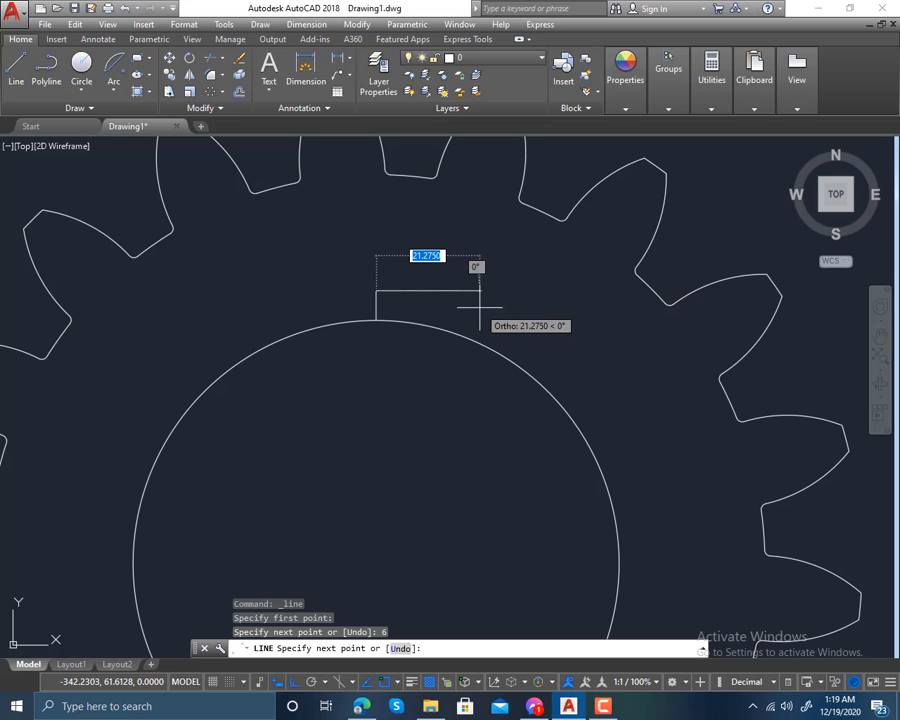
type("8")
key("Return")
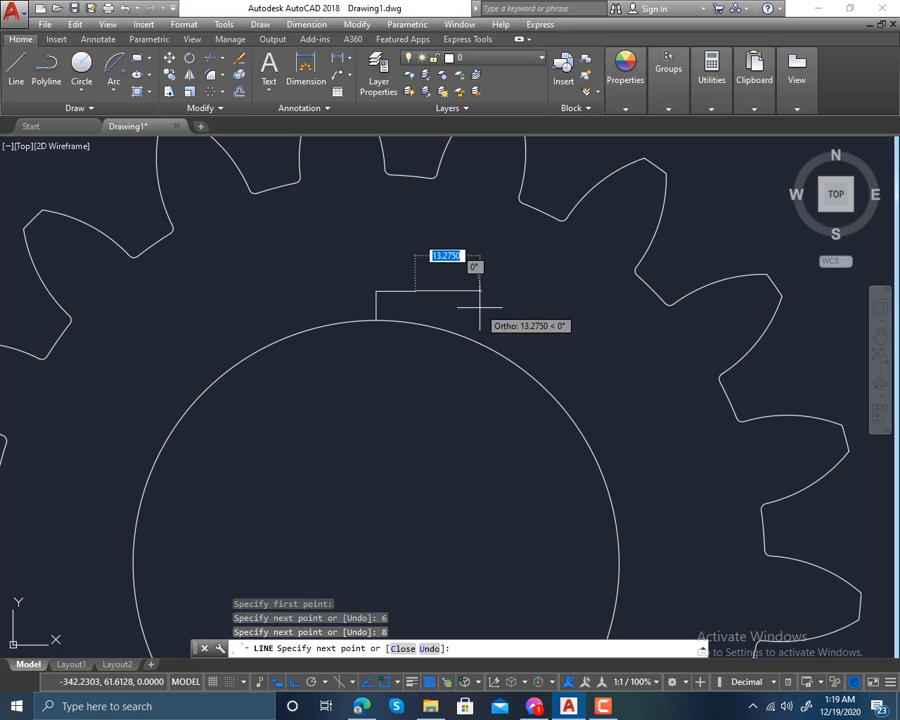
left_click(415, 418)
key("Escape")
- Mirror the keyway's top and side lines about the vertical centre line, keeping the source objects
scroll(455, 418, "up", 5)
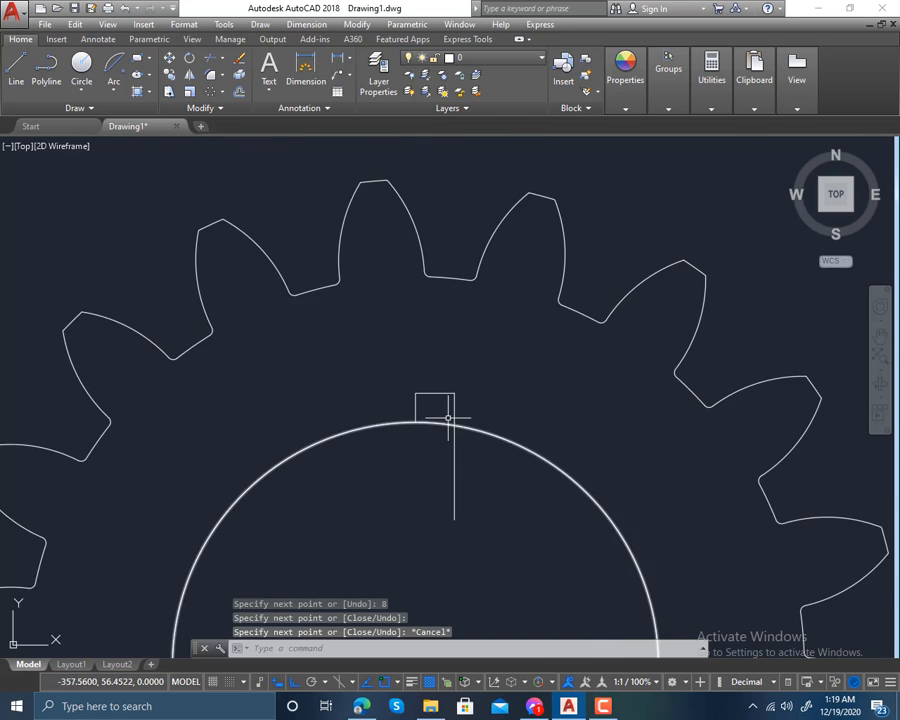
left_click(500, 284)
left_click(426, 378)
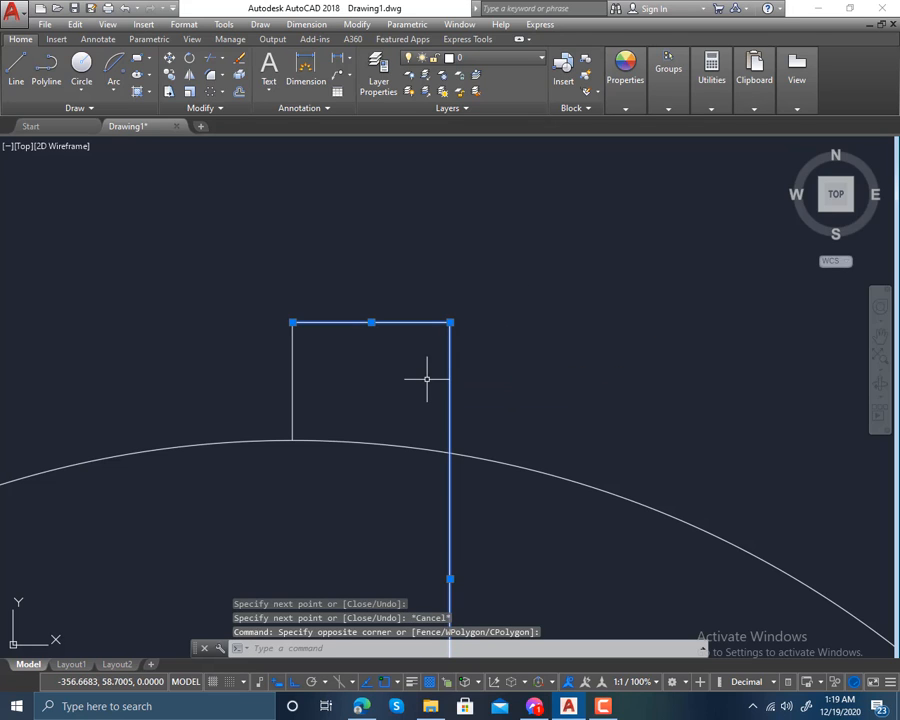
mouse_move(426, 378)
middle_mouse_down()
mouse_move(544, 342)
mouse_move(585, 343)
middle_mouse_up()
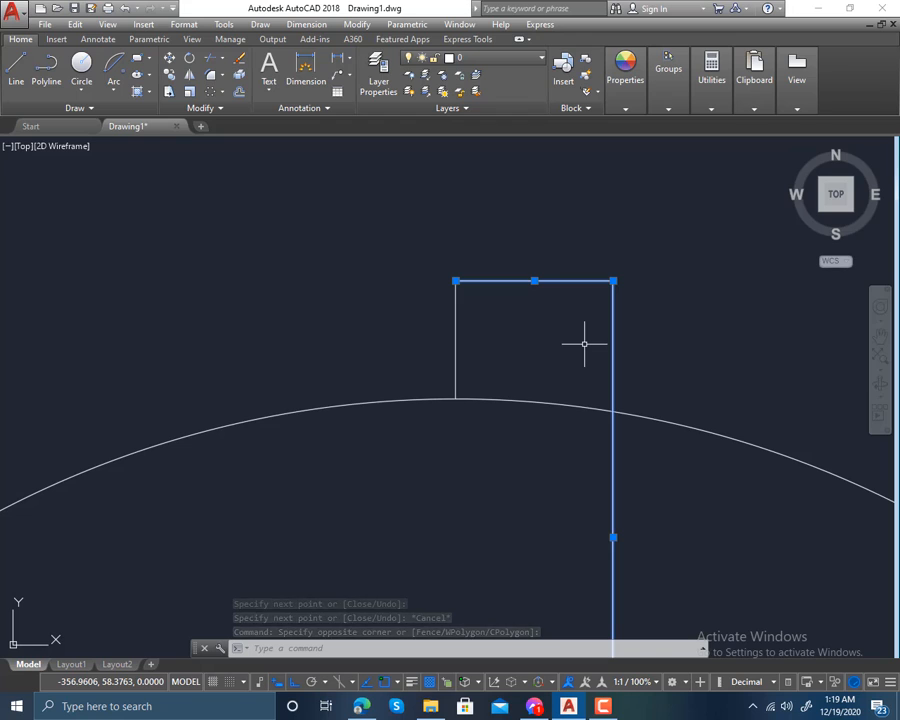
type("mi")
key("Return")
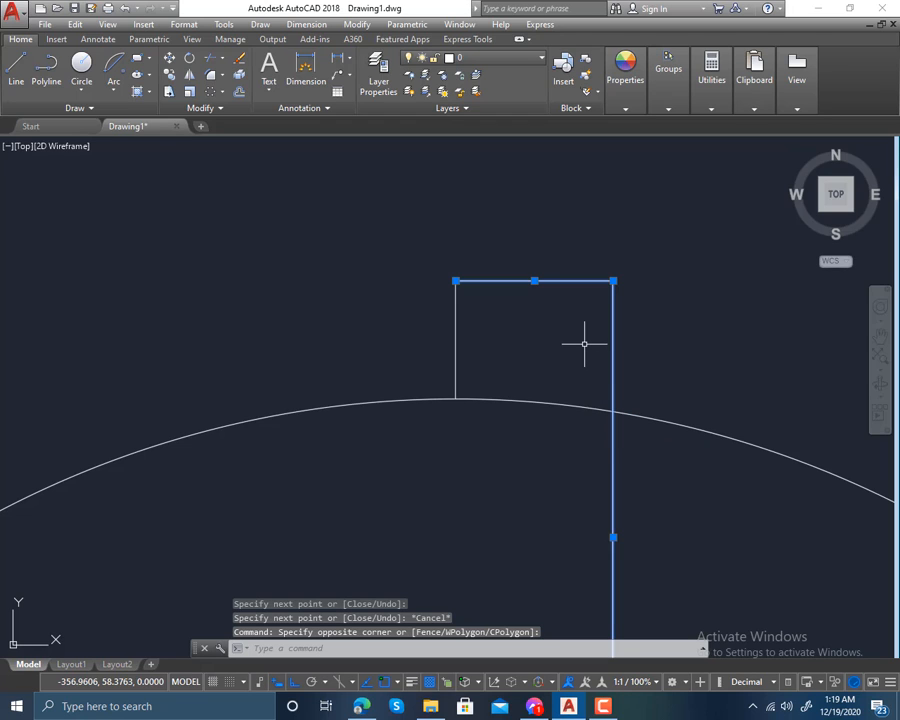
left_click(455, 280)
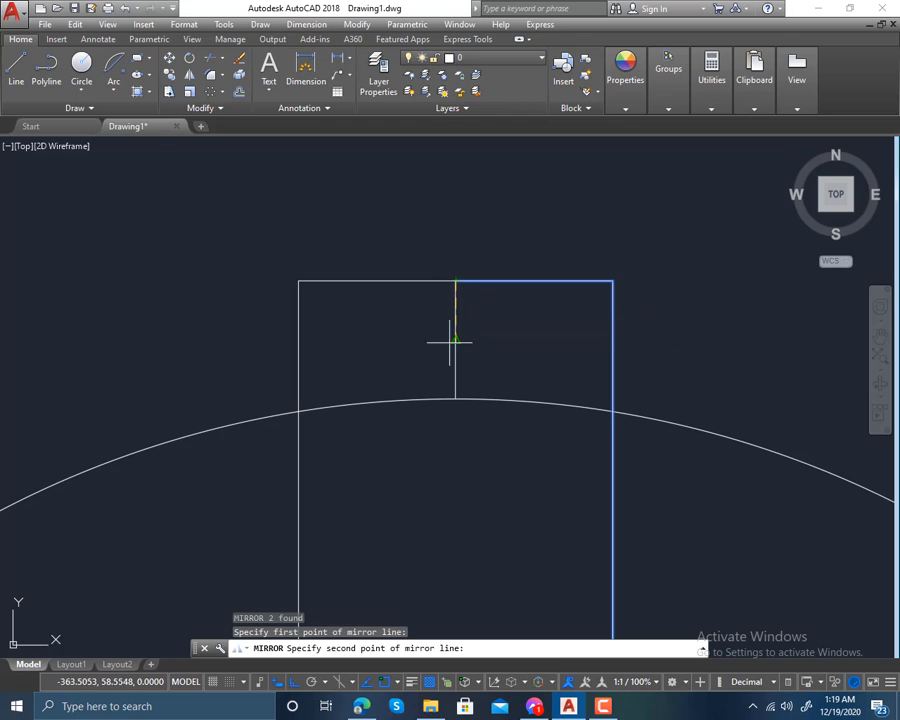
left_click(453, 512)
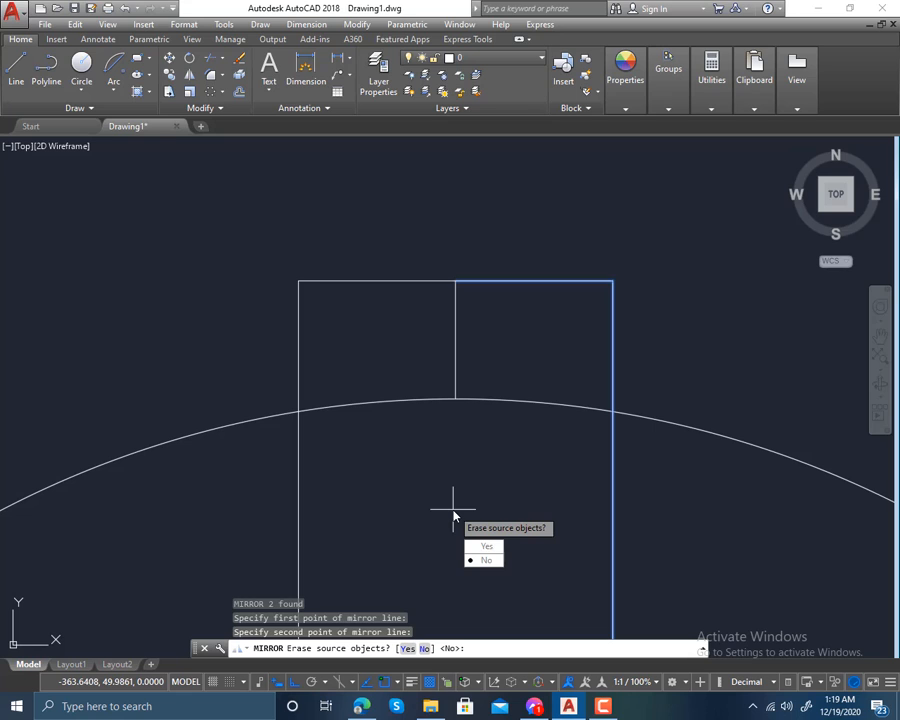
scroll(473, 420, "down", 5)
key("Return")
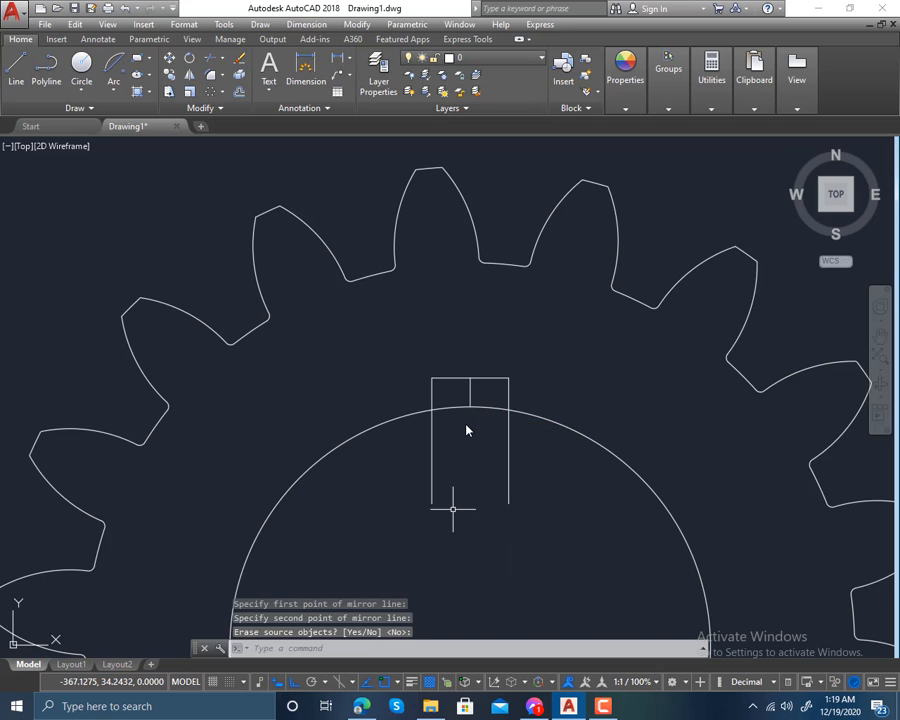
- Trim the arc of the central circle between the two keyway sides
scroll(458, 440, "up", 5)
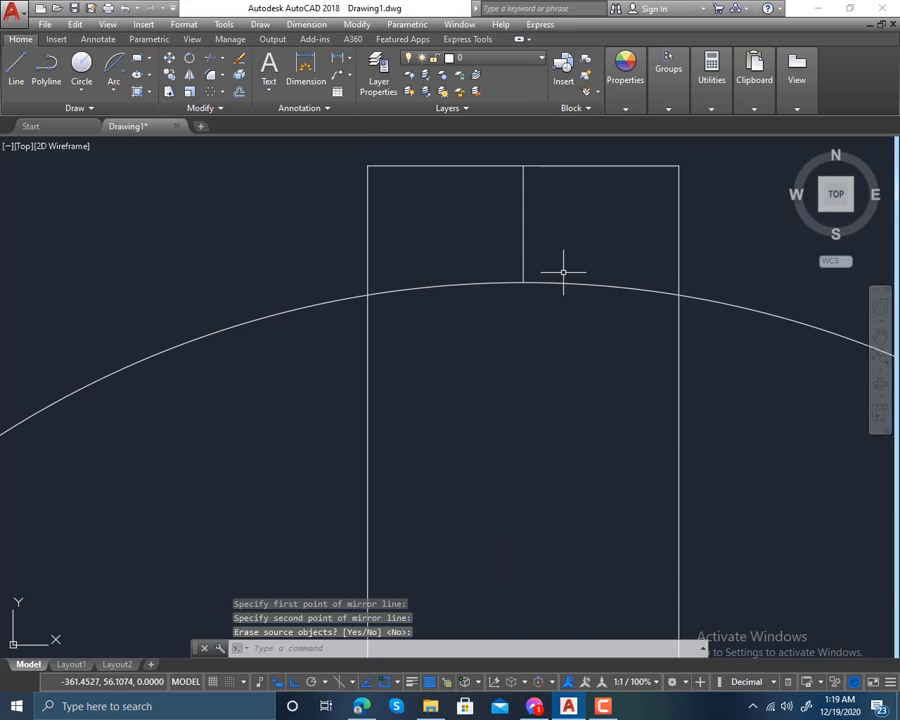
type("tr")
key("Return")
key("Return")
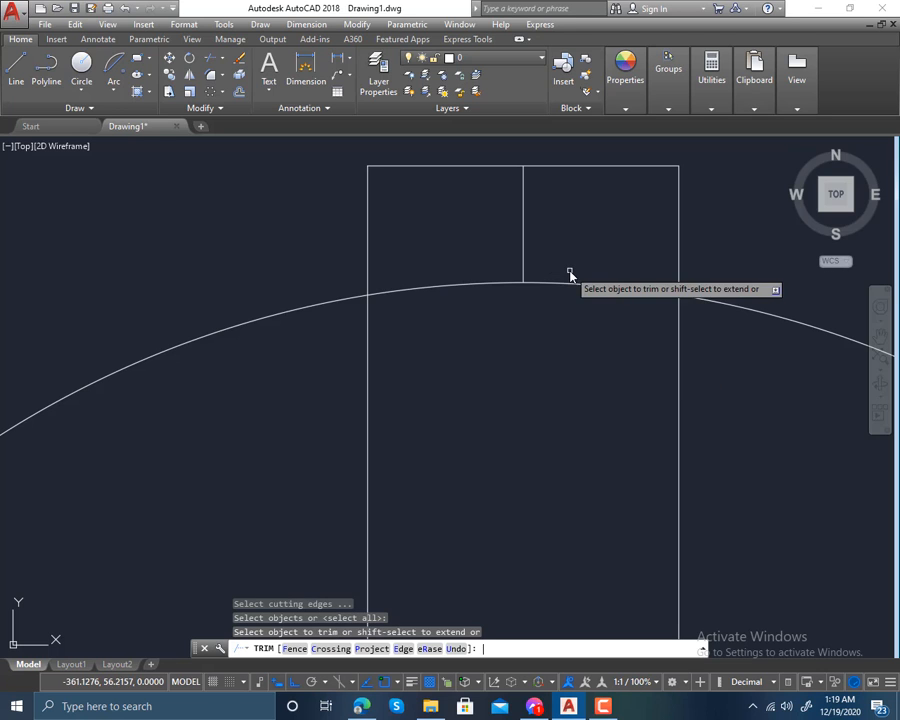
left_click(582, 248)
left_click(571, 321)
left_click(484, 243)
left_click(470, 330)
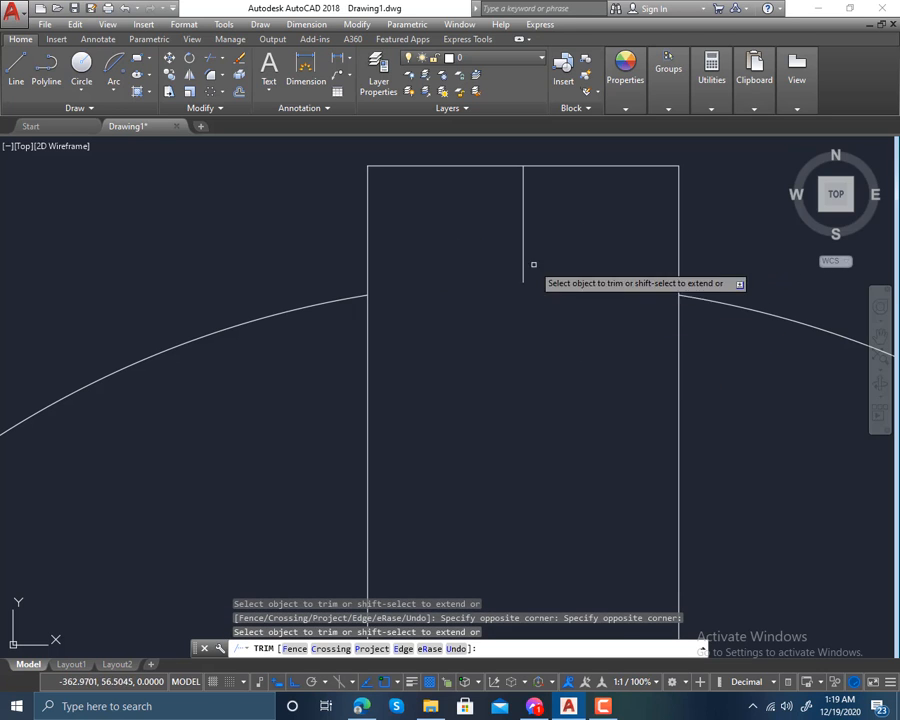
key("Escape")
- Delete the short vertical centre line inside the keyway
left_click(552, 200)
left_click(503, 253)
key("Delete")
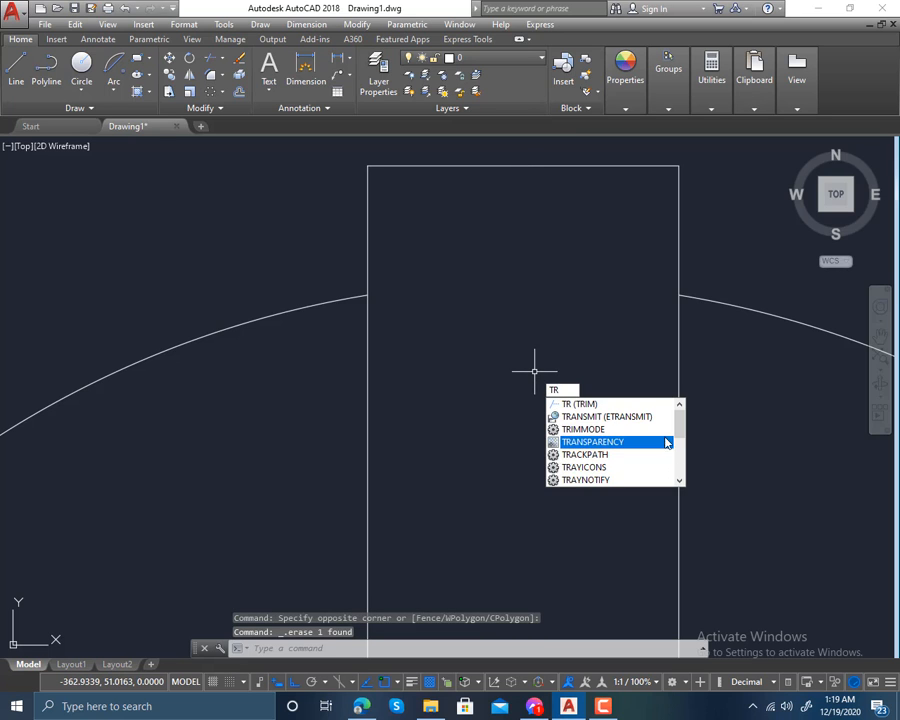
- Trim the keyway's two side lines where they extend inside the central circle, and end the trimming
key("Return")
left_click(760, 356)
left_click(262, 490)
scroll(365, 475, "down", 8)
key("Escape")
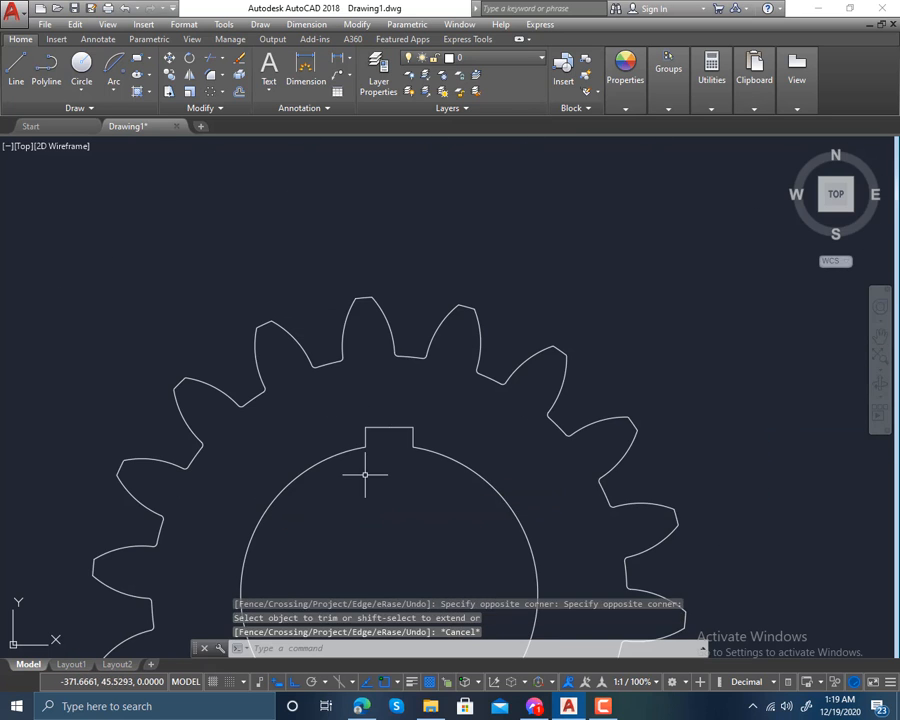
key("Escape")
middle_click_drag(379, 450, 398, 351)
scroll(411, 326, "down", 2)
scroll(411, 366, "up", 1)
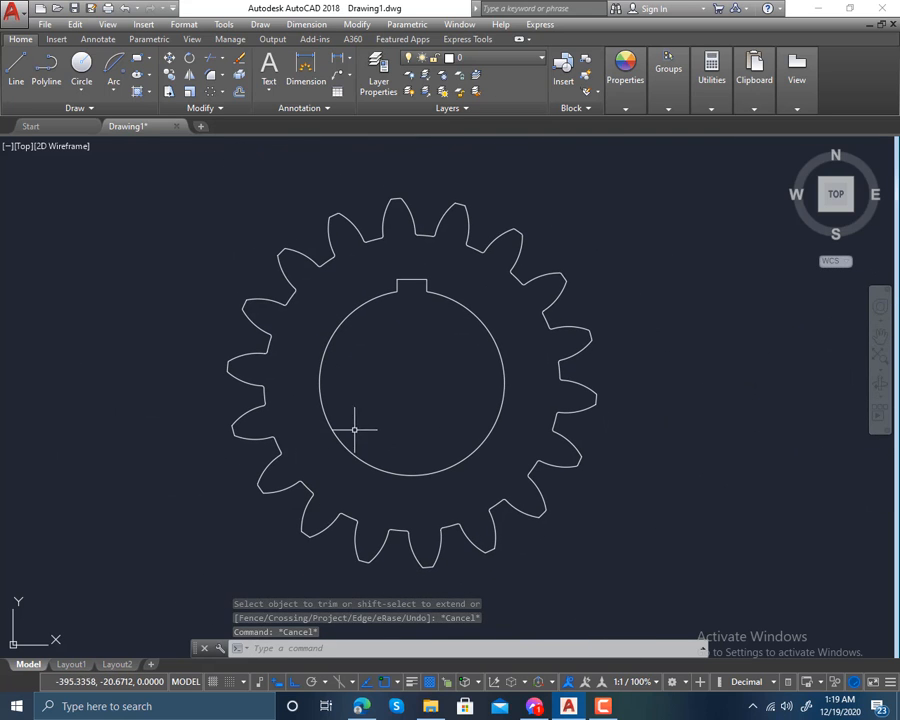
mouse_move(354, 430)
middle_mouse_down()
mouse_move(168, 456)
mouse_move(388, 440)
mouse_move(360, 446)
middle_mouse_up()
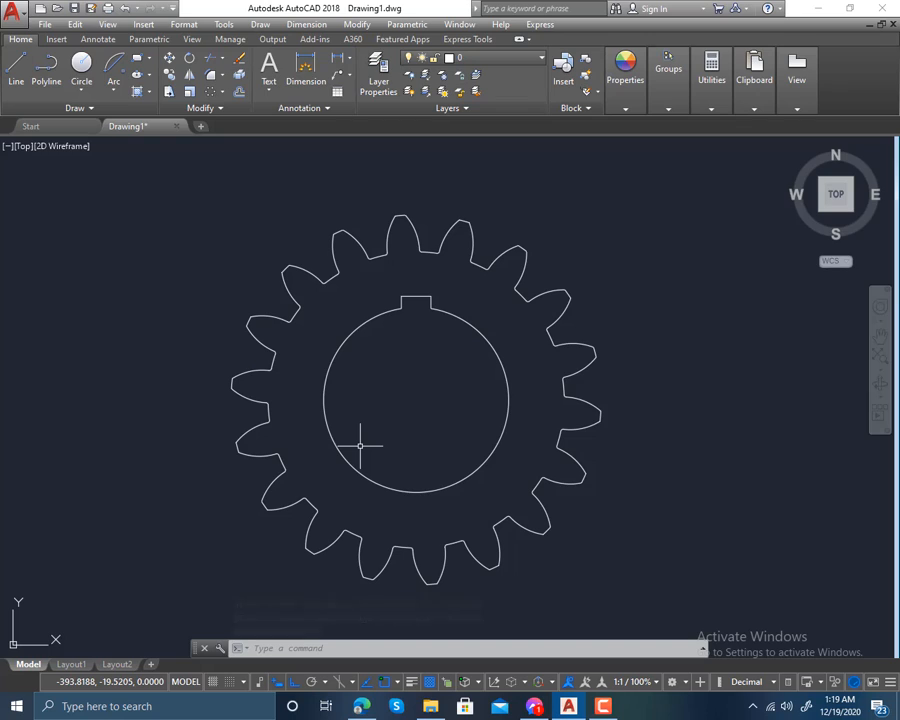